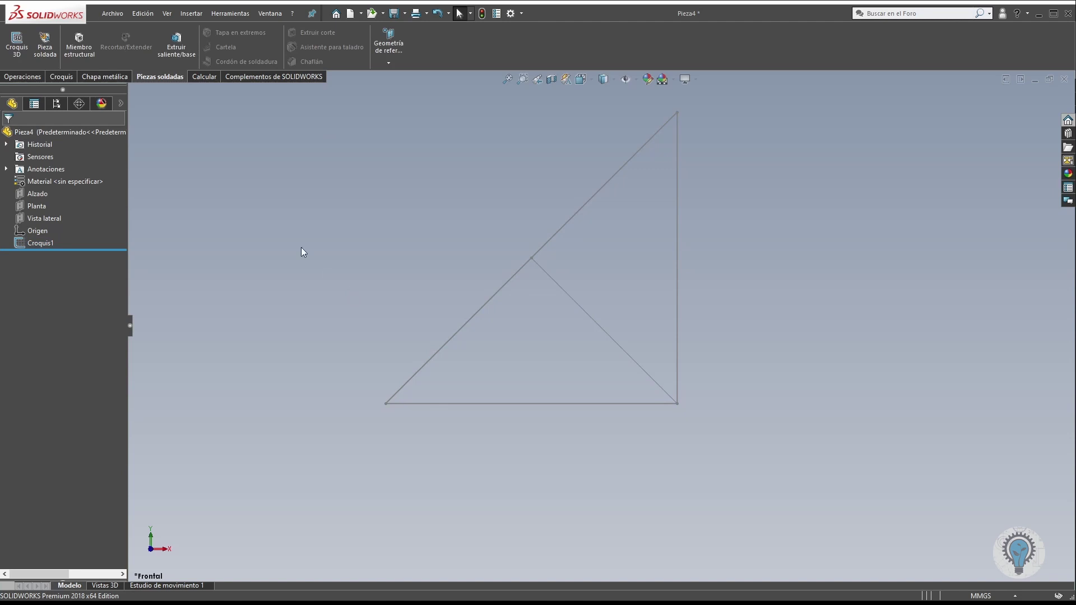
Start a structural member with the iso standard, tubo cuadrado type and 40 x 40 x 4 size.
click(90, 53)
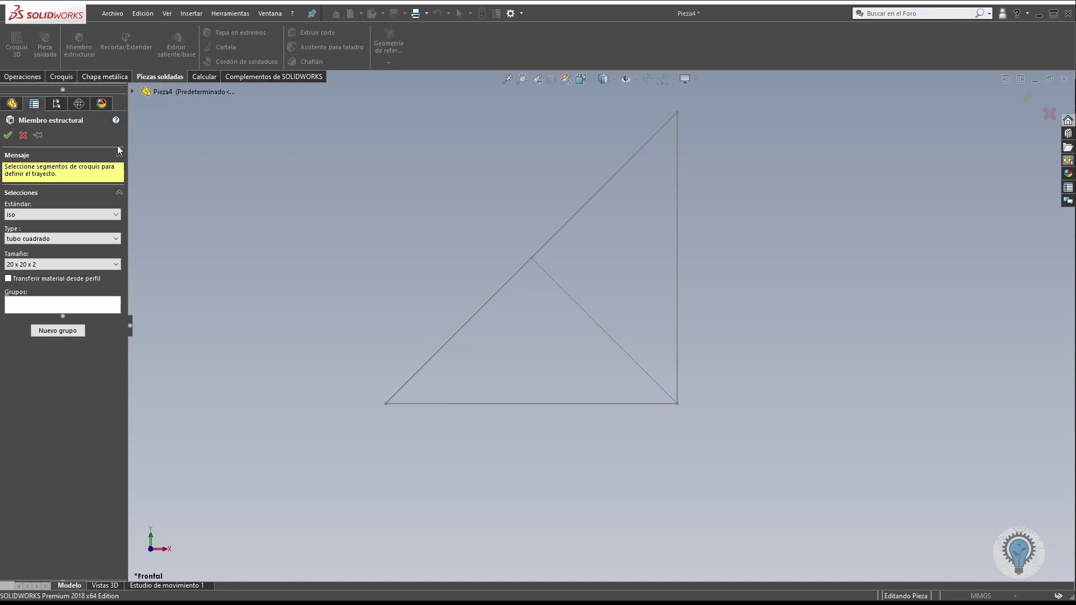
click(66, 217)
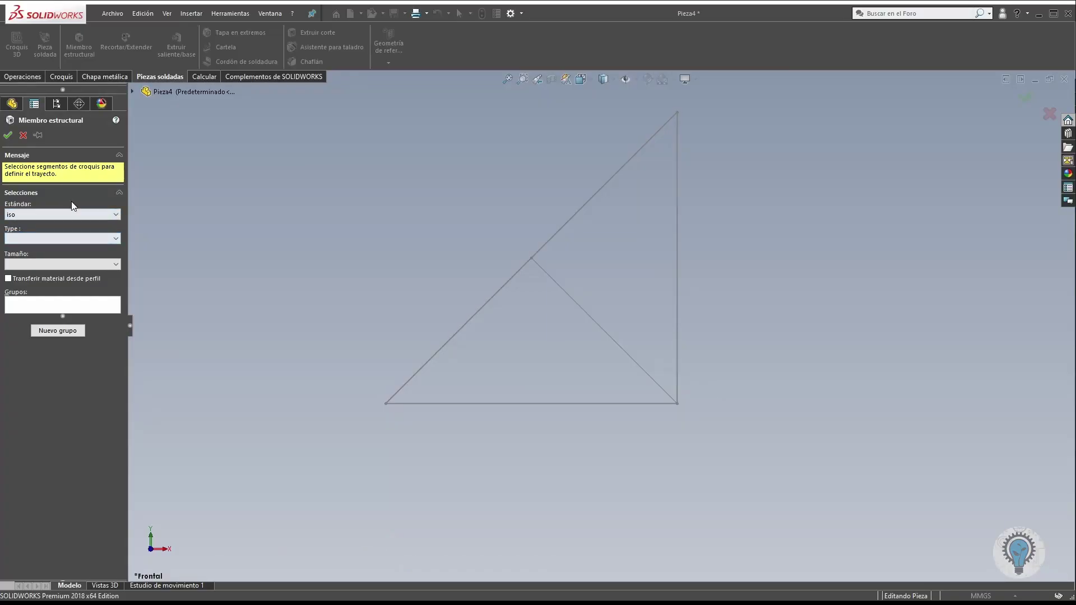
click(65, 240)
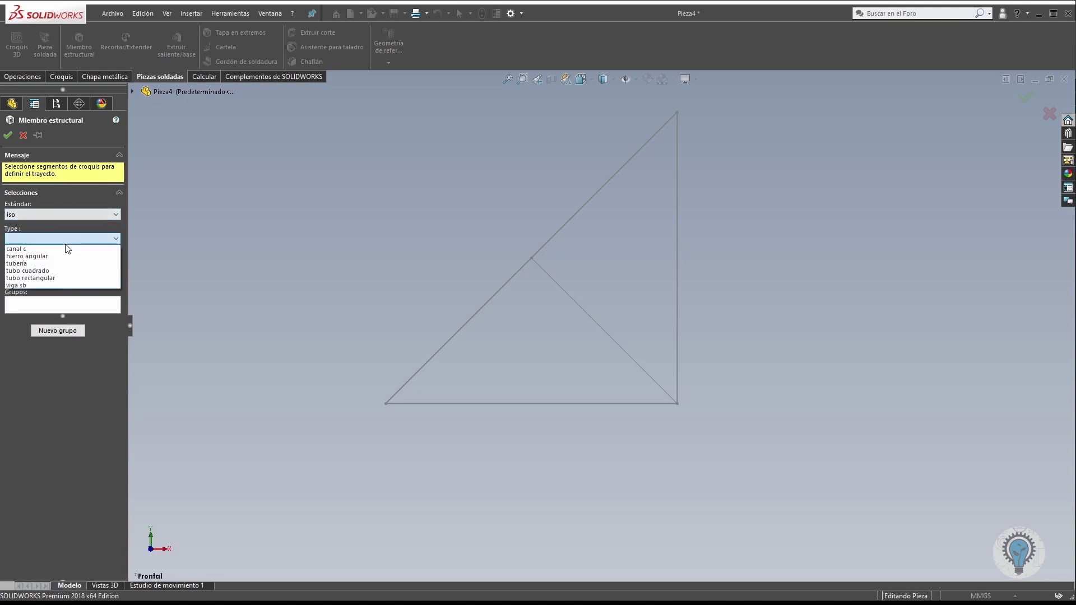
click(78, 271)
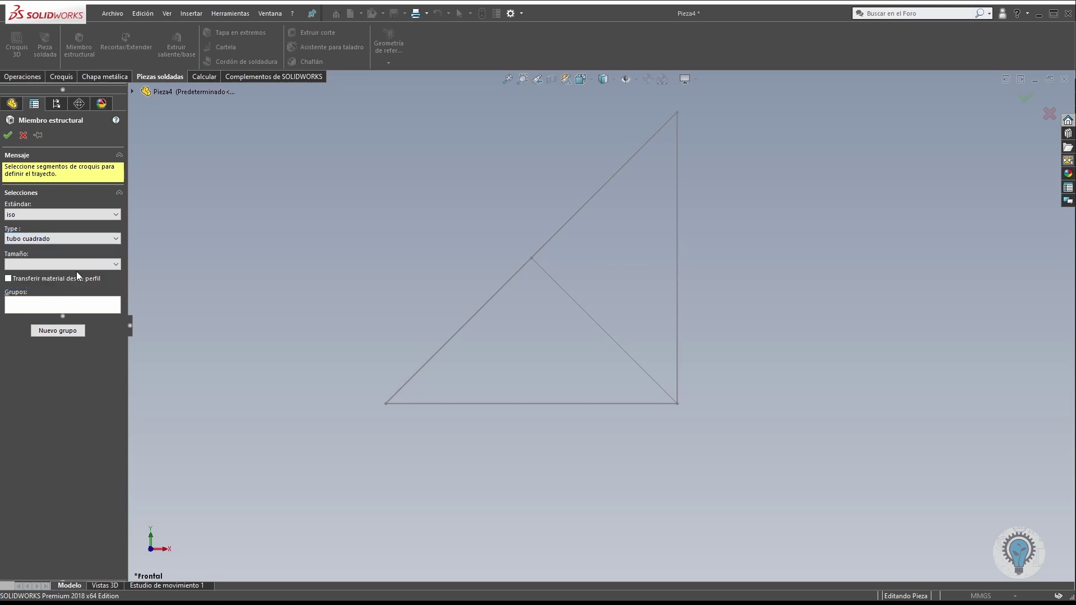
click(83, 266)
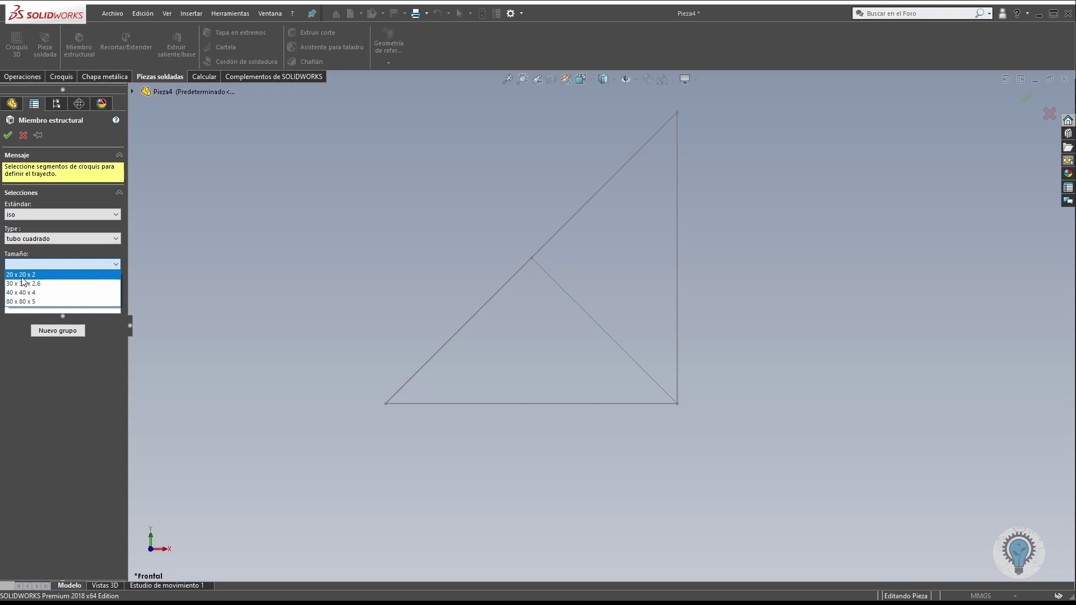
click(64, 293)
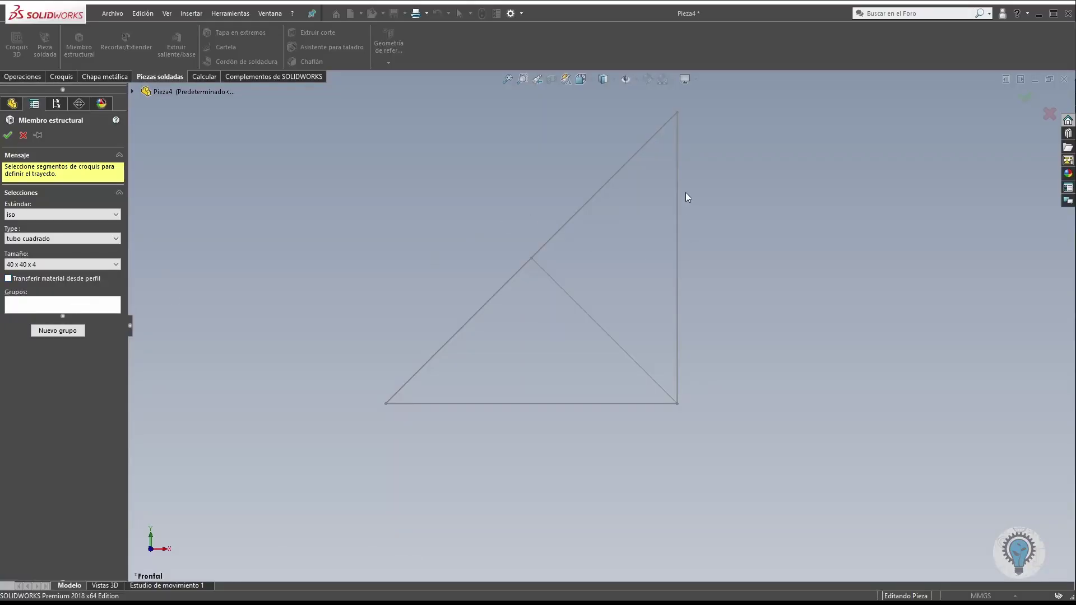
Assign the square tube to the triangle's sloped, horizontal and vertical sketch lines as one group.
click(671, 116)
click(524, 402)
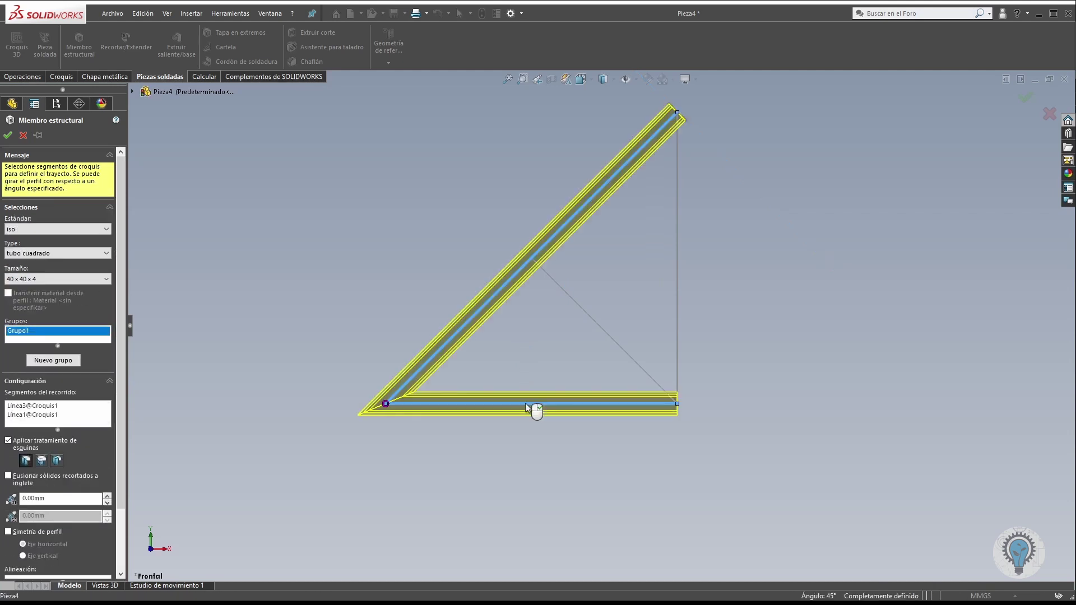
click(678, 284)
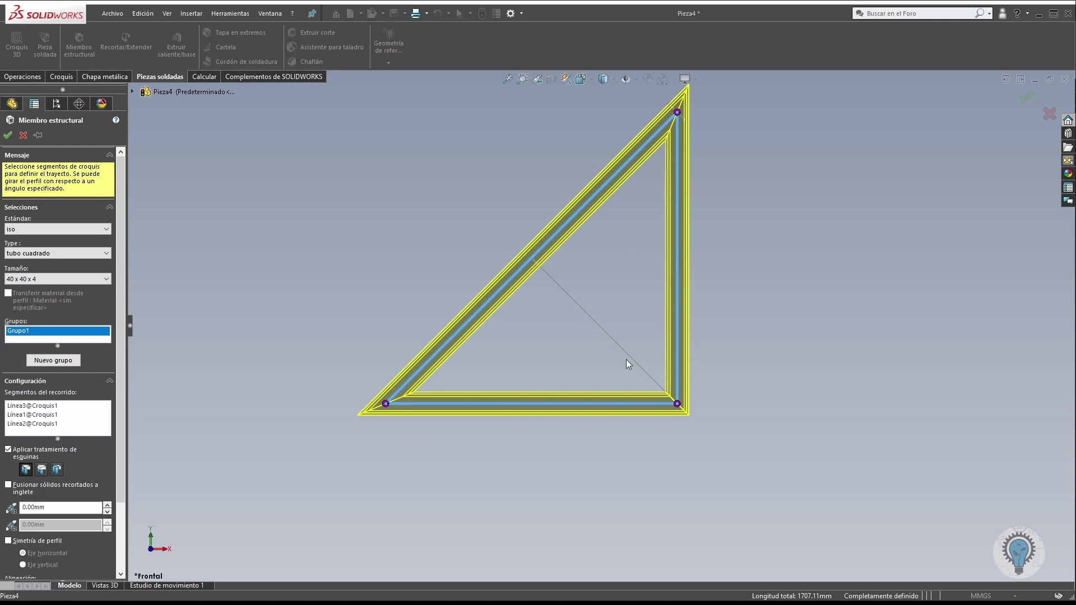
Add a second group containing the inner diagonal brace line of the triangle.
click(56, 359)
click(594, 324)
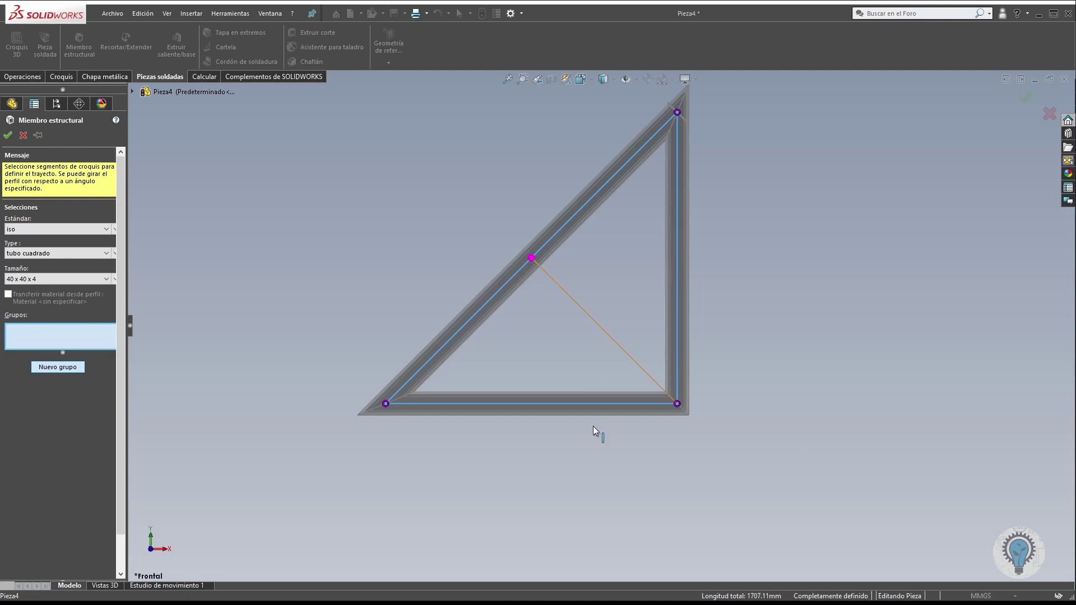
scroll(600, 317, up, 1)
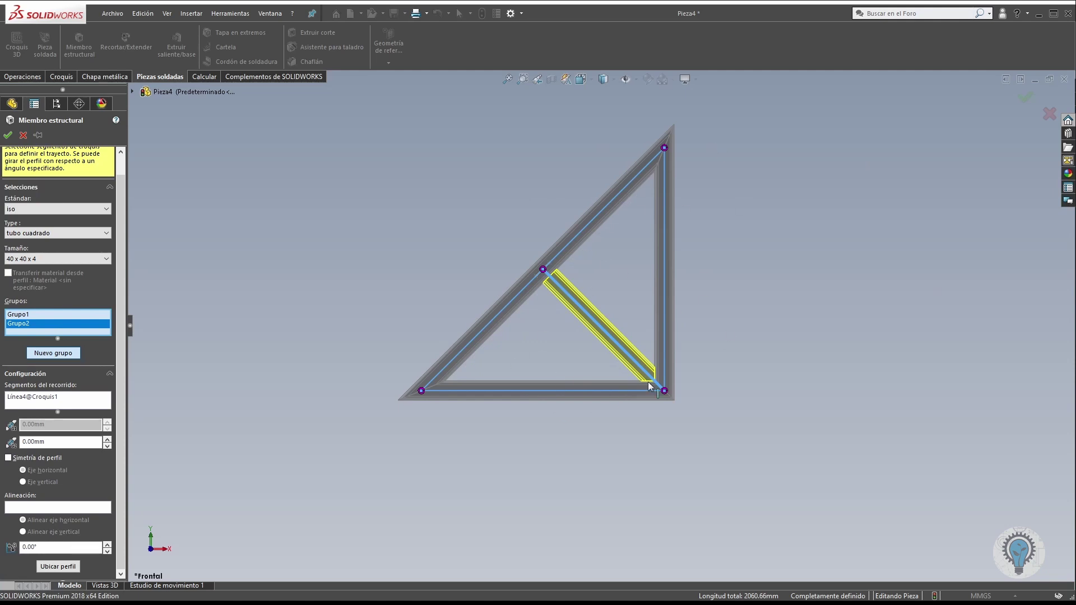
scroll(628, 365, down, 1)
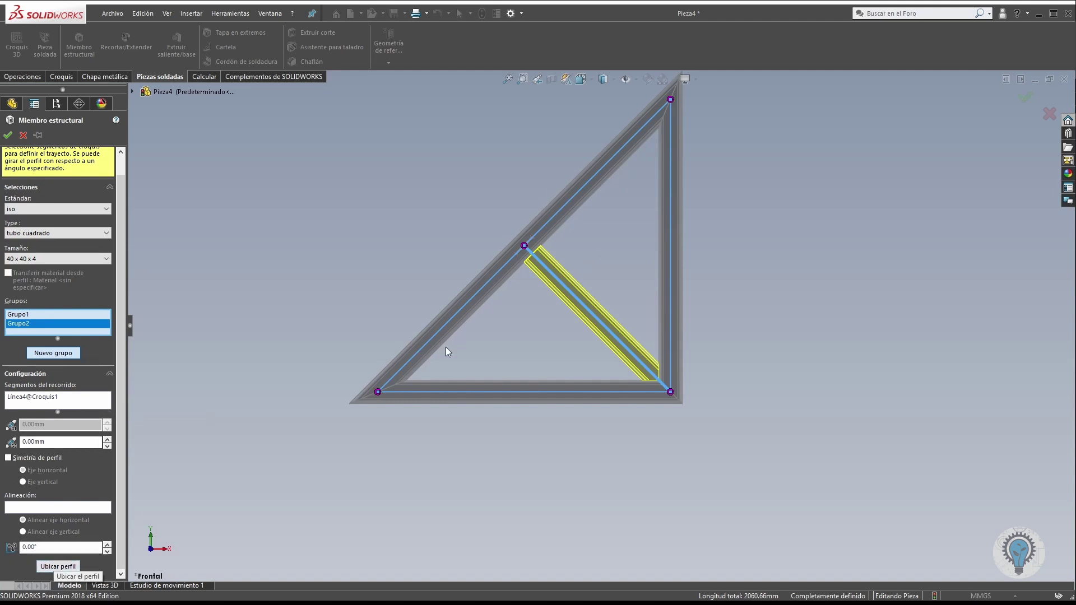
Rotate the inner brace's tube profile in one-degree increments to 12°, viewed from above.
click(55, 549)
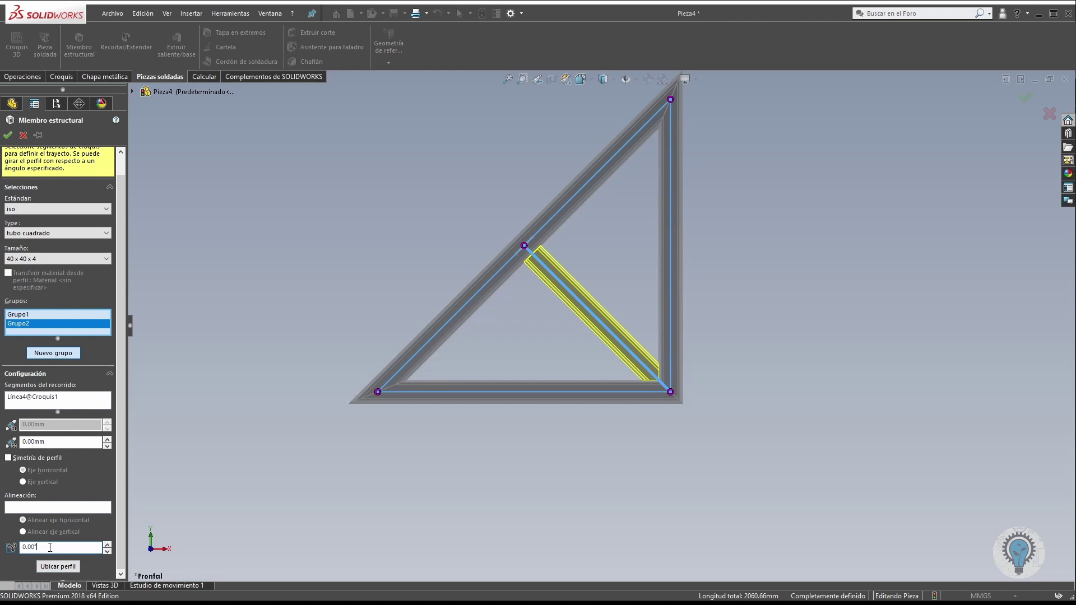
click(581, 79)
click(599, 113)
click(107, 544)
click(107, 544)
click(108, 544)
click(108, 544)
click(108, 544)
click(108, 544)
click(108, 544)
click(109, 544)
click(108, 544)
click(108, 544)
click(108, 544)
Set the inner brace's profile rotation angle to 45° and examine its orientation against the outer frame.
double_click(50, 547)
text(45)
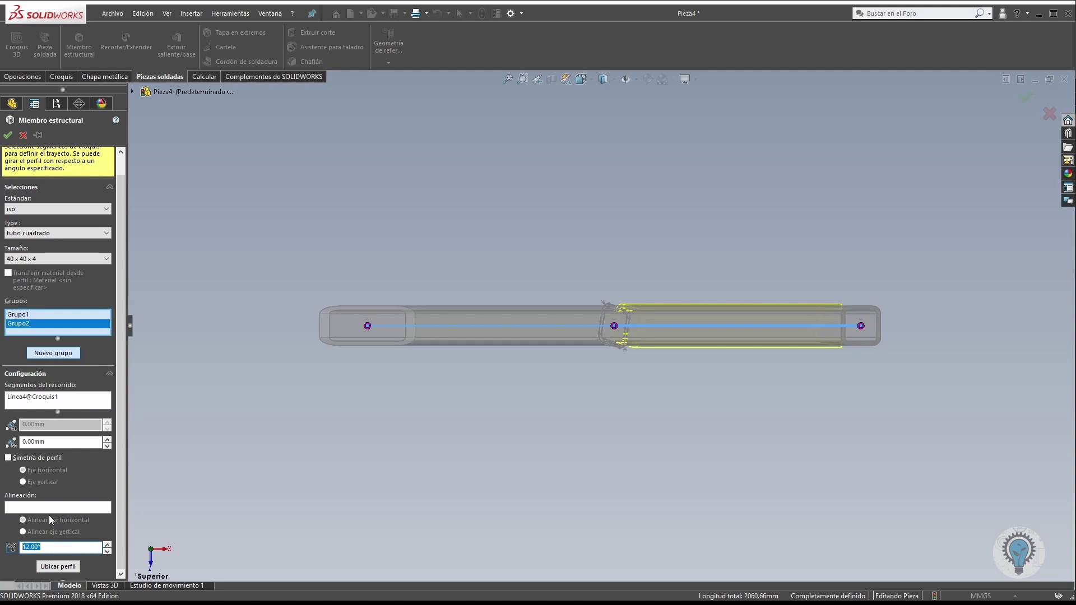
key(Return)
scroll(660, 344, down, 5)
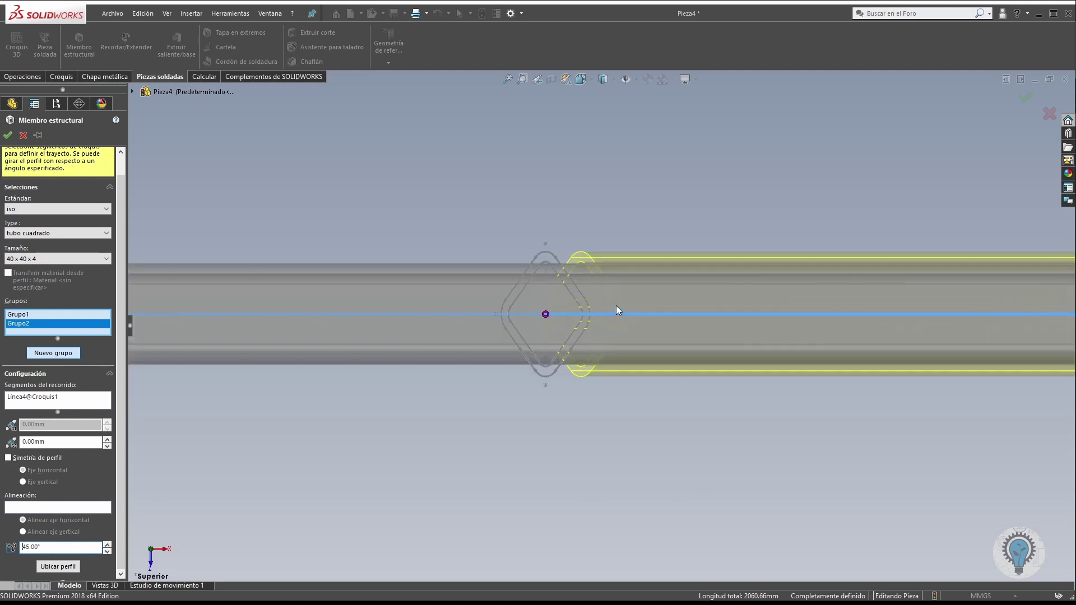
middle_drag(629, 303, 643, 334)
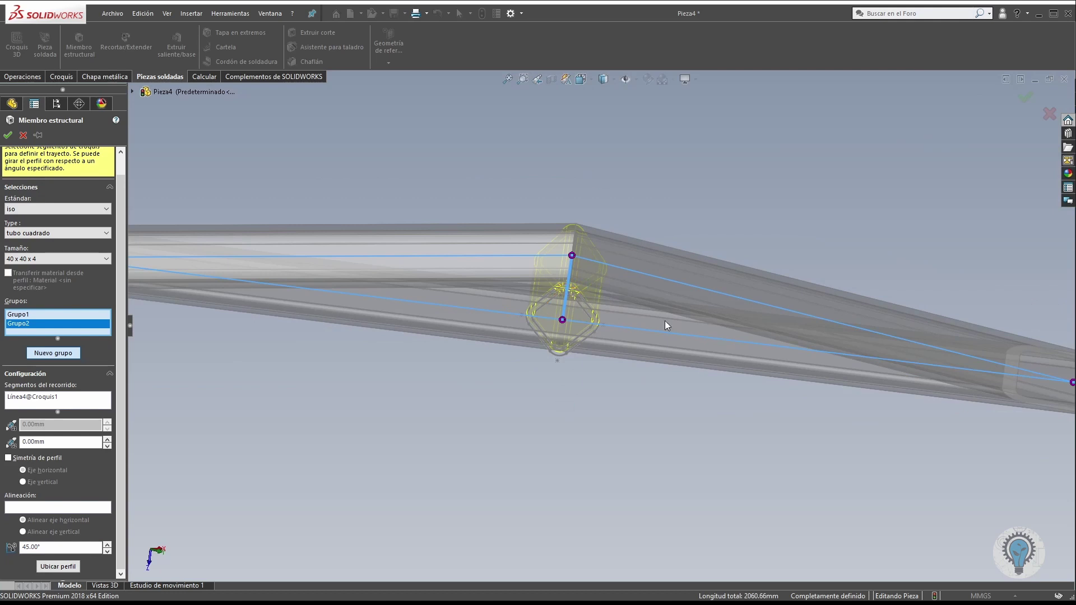
middle_drag(587, 360, 518, 337)
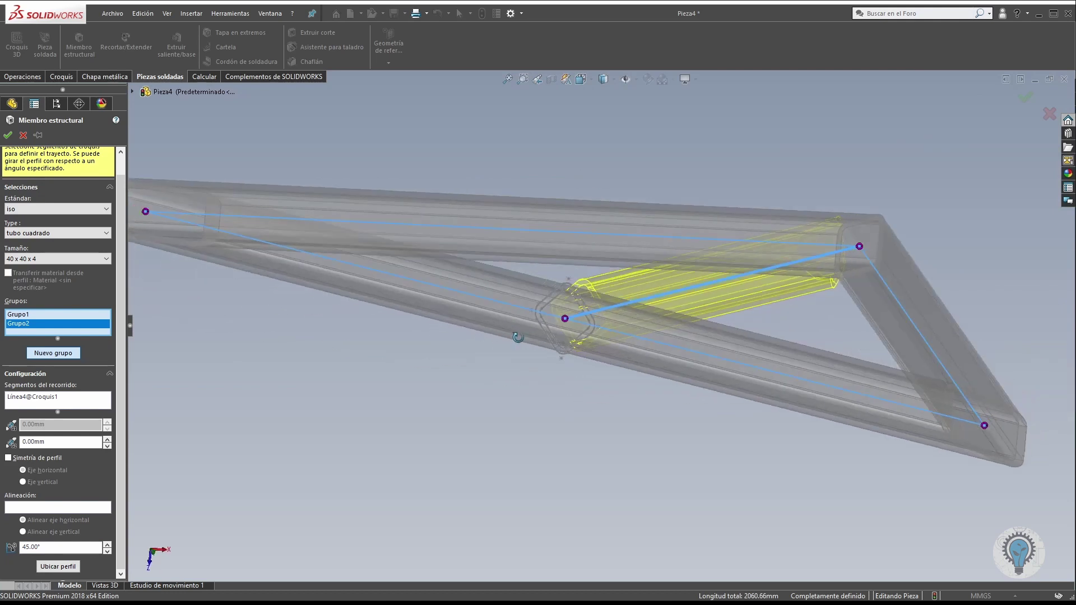
Set the inner brace's profile rotation angle to 0° and accept the structural member.
drag(48, 547, 11, 540)
text(0)
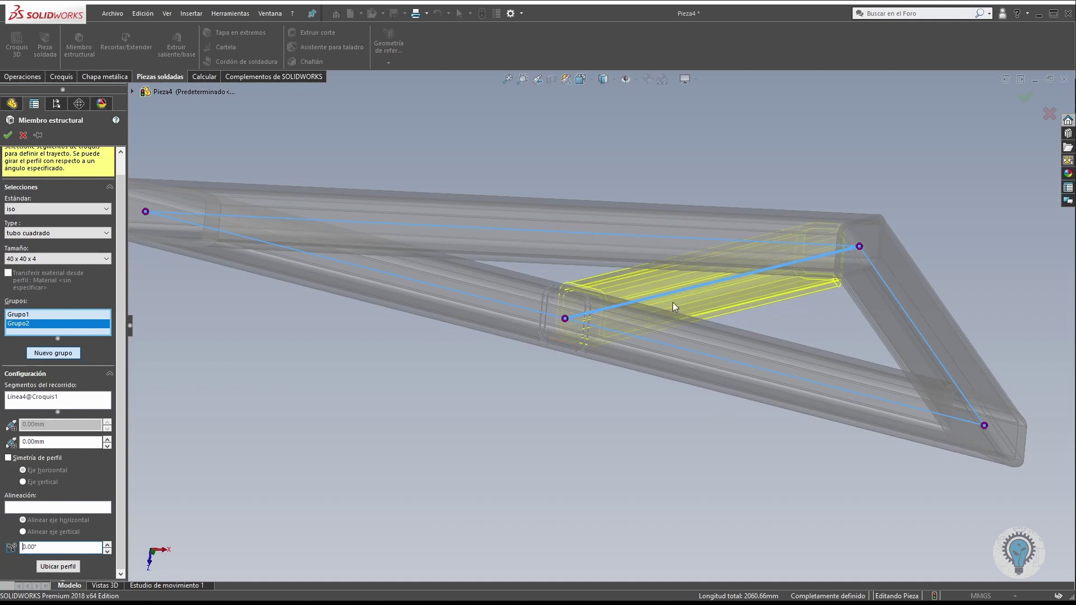
scroll(779, 365, up, 3)
click(8, 135)
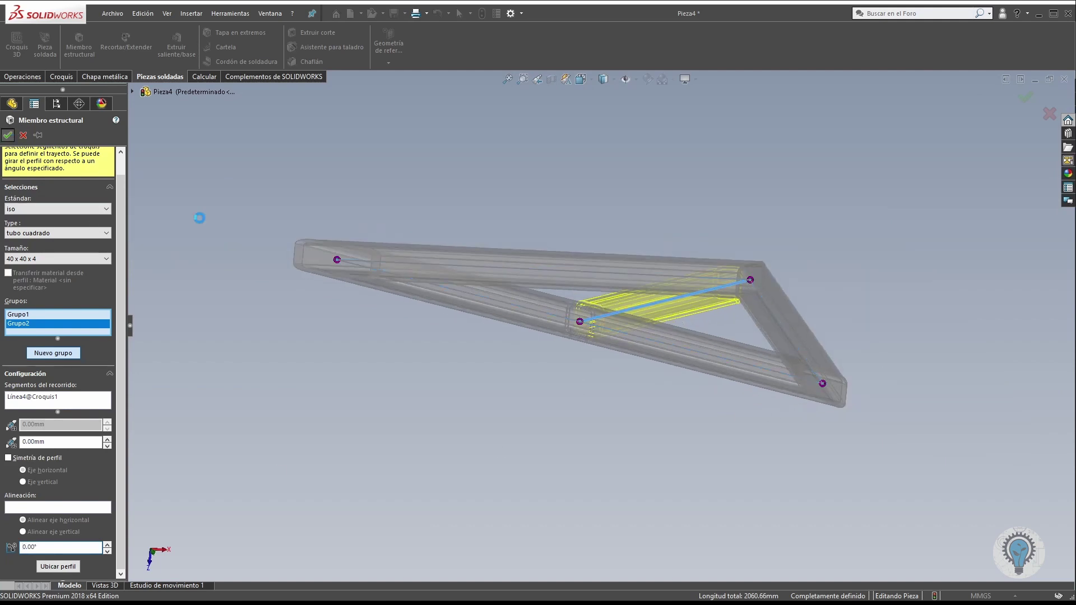
Examine the triangular tube frame and its brace joints from several angles.
middle_drag(661, 312, 658, 441)
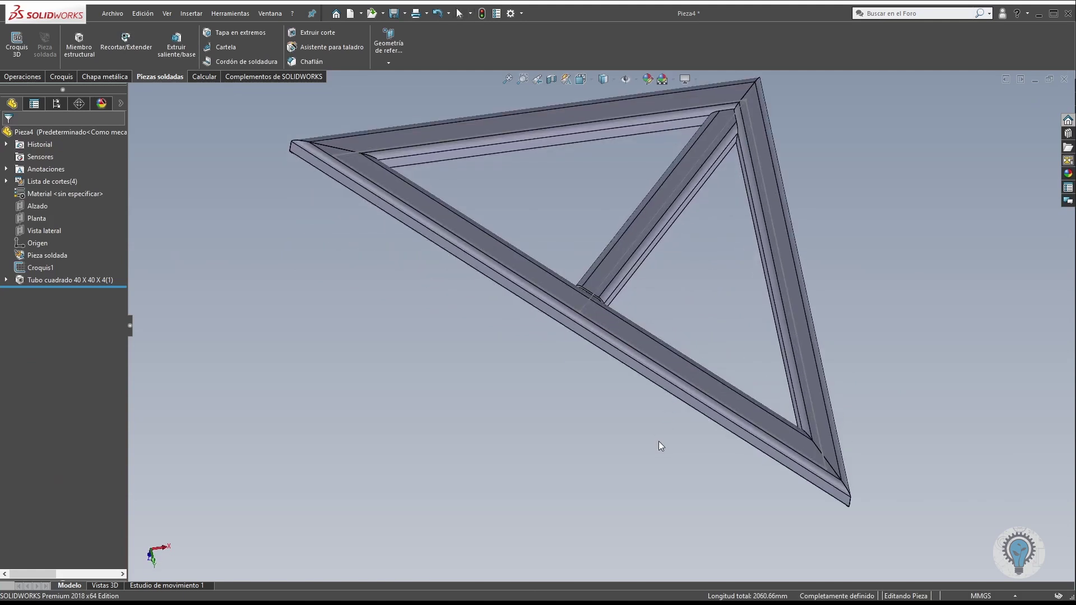
scroll(658, 442, up, 4)
middle_drag(674, 271, 672, 134)
middle_drag(661, 372, 686, 280)
scroll(684, 321, down, 3)
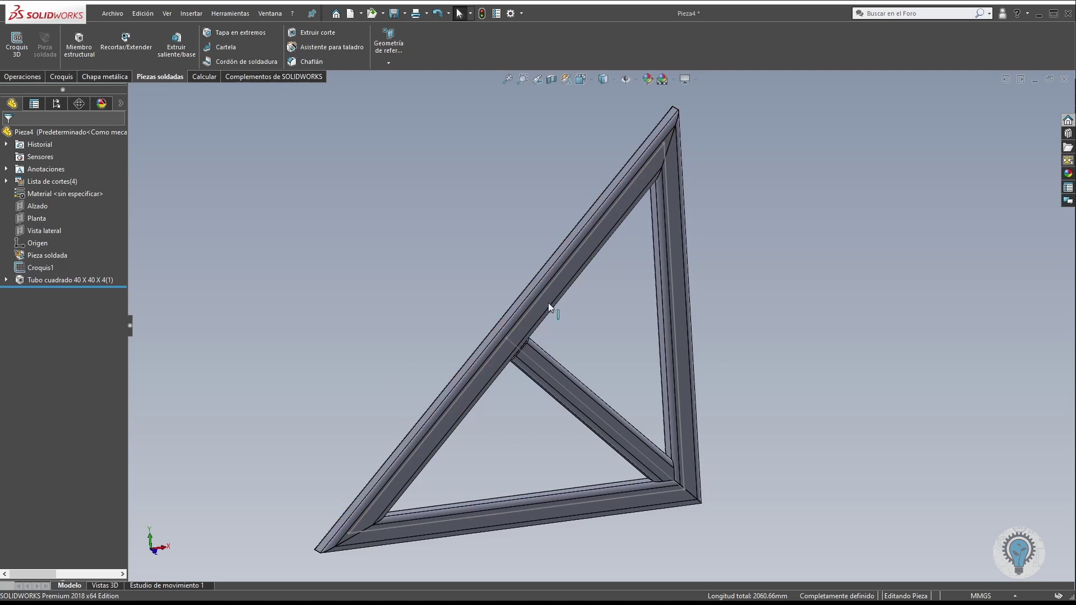
scroll(558, 437, up, 2)
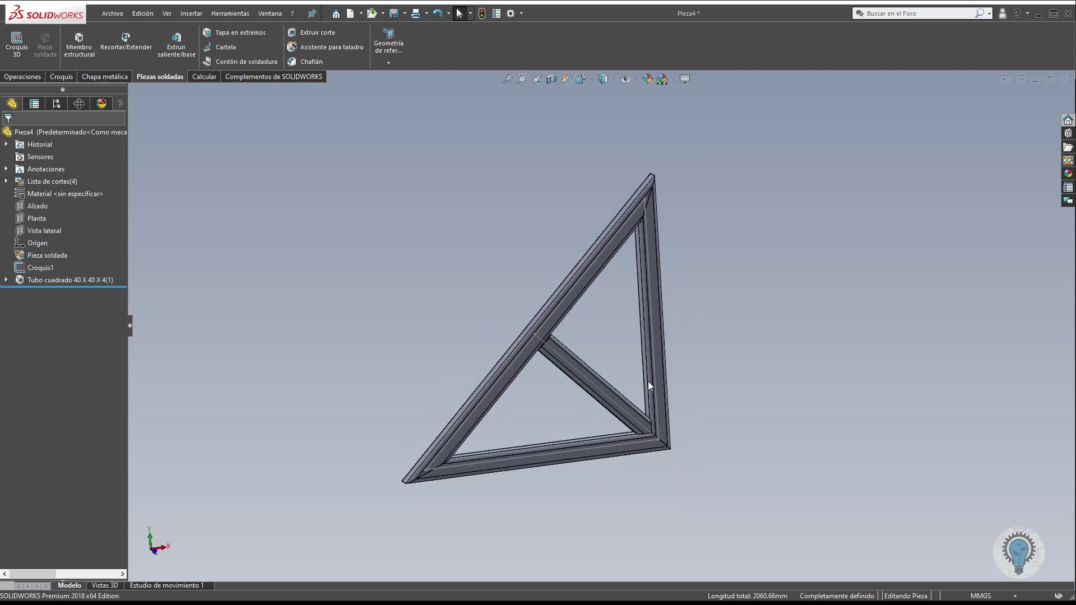
scroll(648, 381, down, 2)
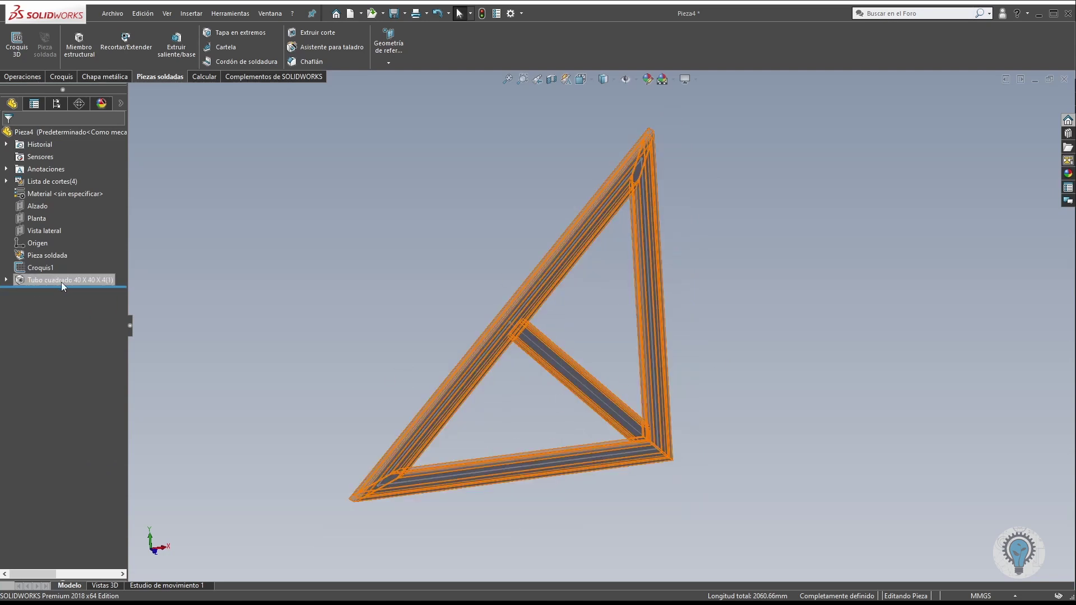
Open the square tube's profile sketch, Sketch1, for editing and view it normal to its plane.
click(6, 280)
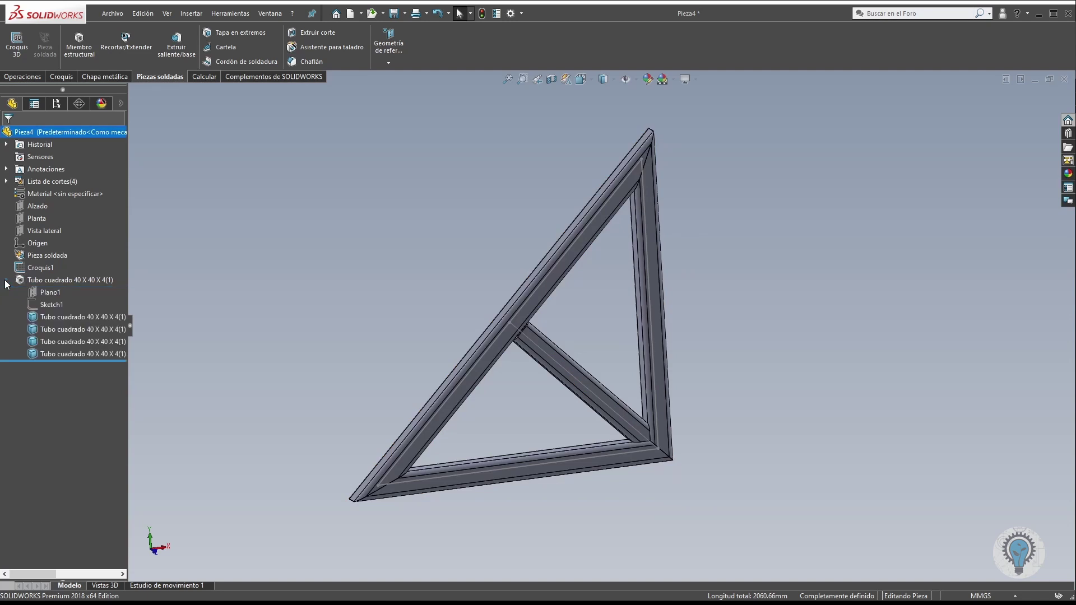
click(51, 304)
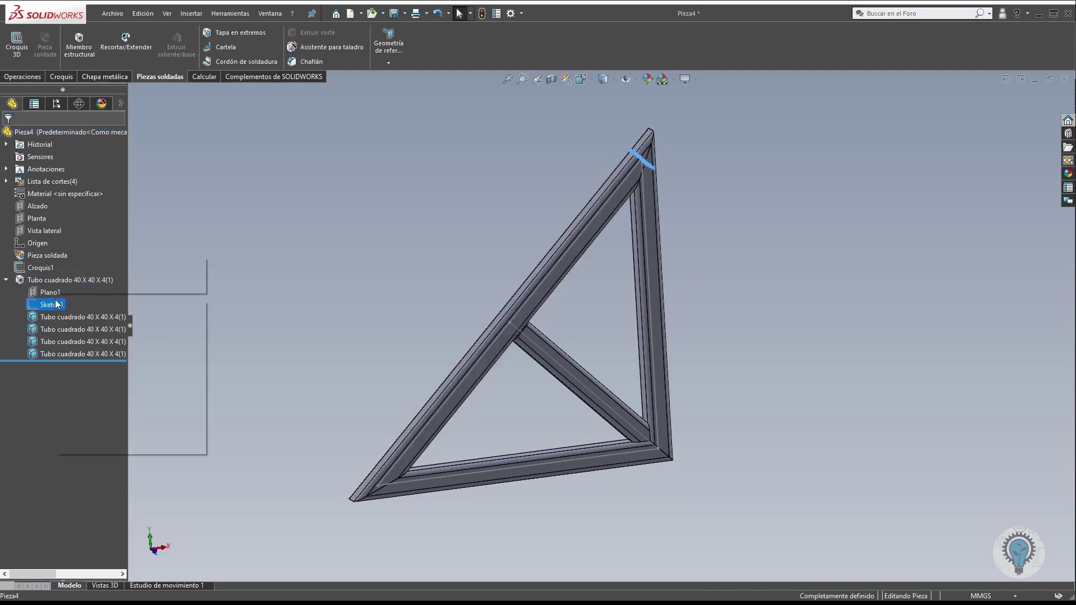
click(58, 270)
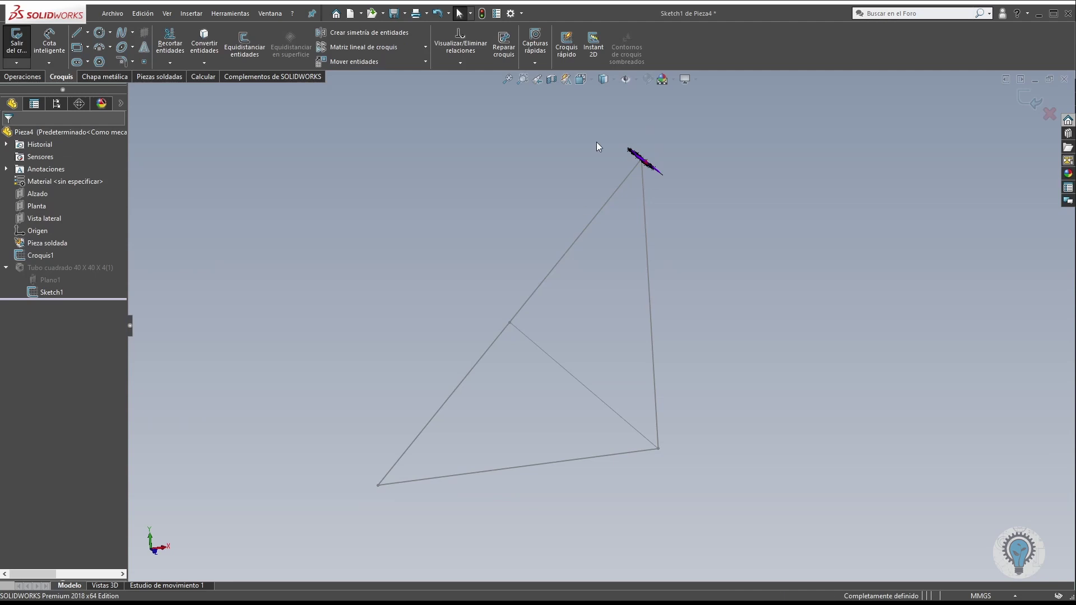
click(582, 80)
click(640, 140)
scroll(610, 325, down, 10)
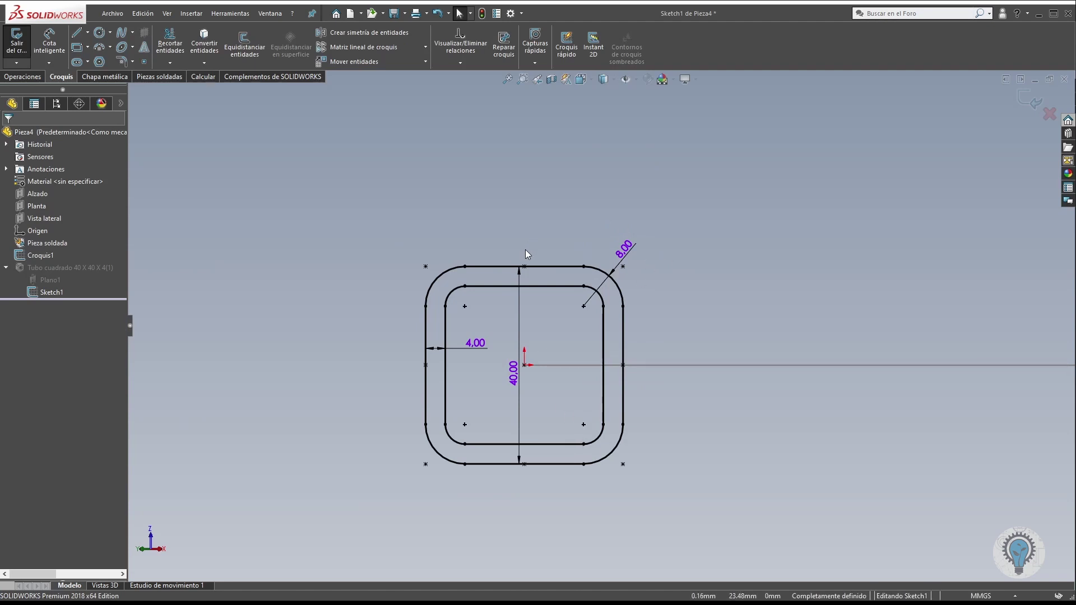
Set the square tube profile's wall thickness to 2 mm and exit the sketch to rebuild the frame.
double_click(476, 344)
text(2)
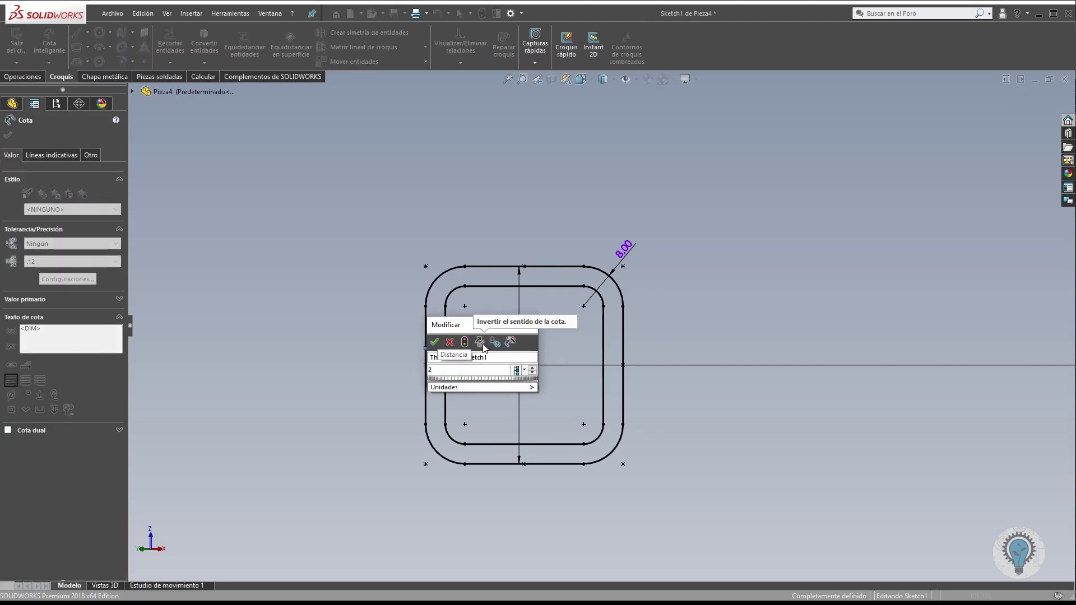
key(Return)
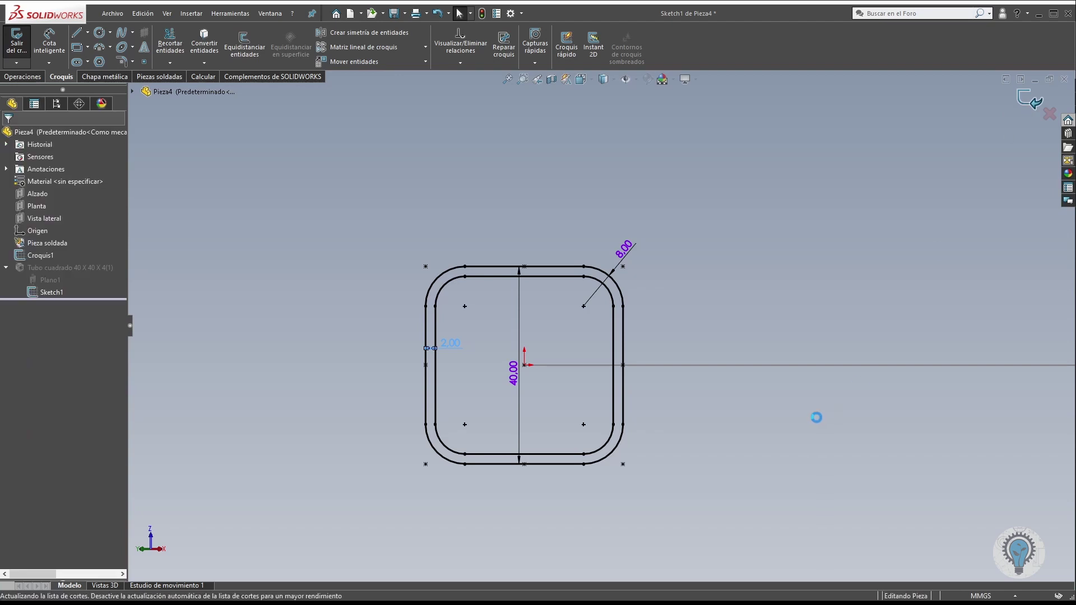
scroll(756, 437, up, 5)
middle_drag(678, 355, 640, 322)
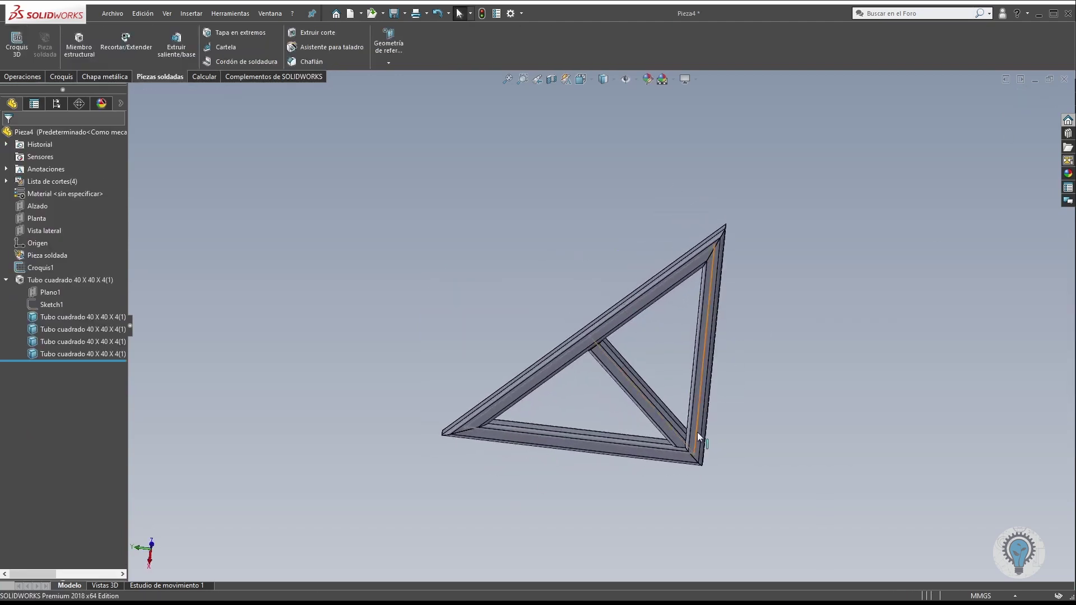
middle_drag(697, 432, 670, 412)
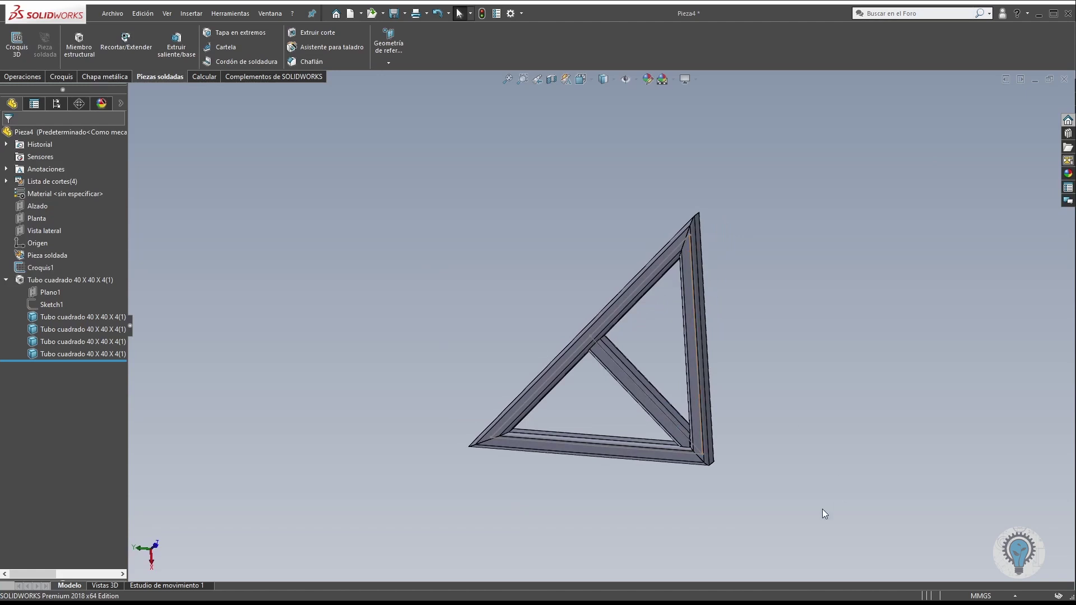
Delete the 40 x 40 x 4 square tube structural member feature, keeping the triangle sketch.
right_click(110, 280)
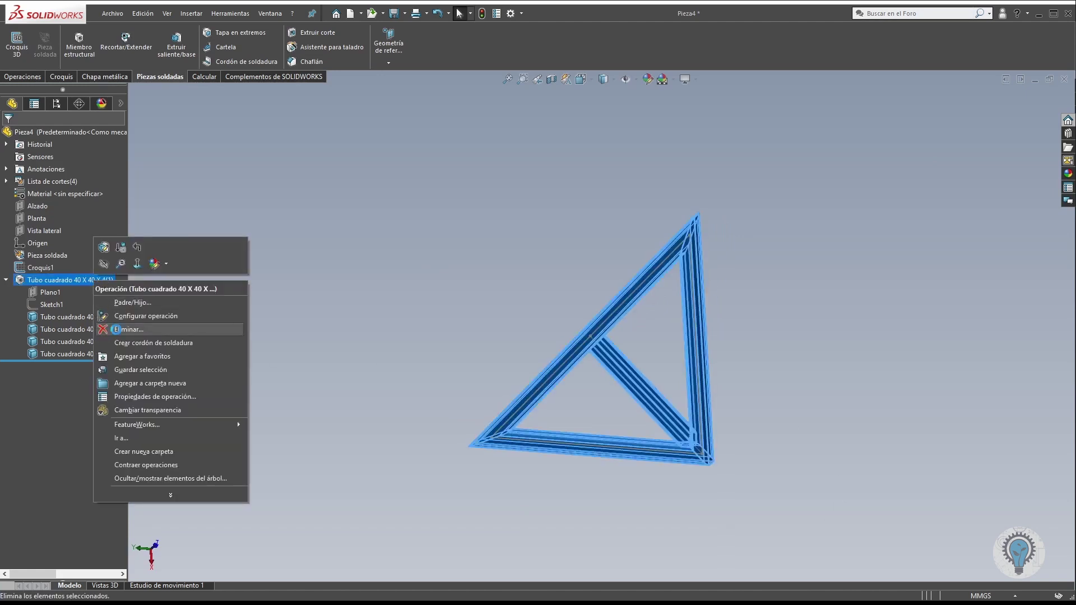
click(128, 329)
click(586, 247)
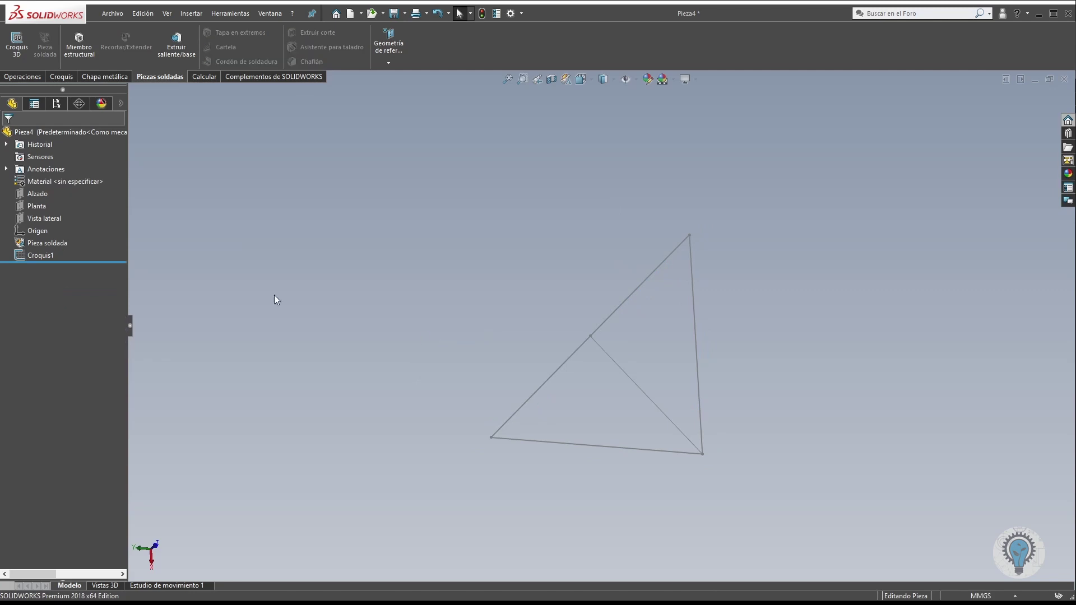
Start a structural member with the ansi pulgada standard, hierro angular type and size 2 x 2 x 0.125.
click(75, 42)
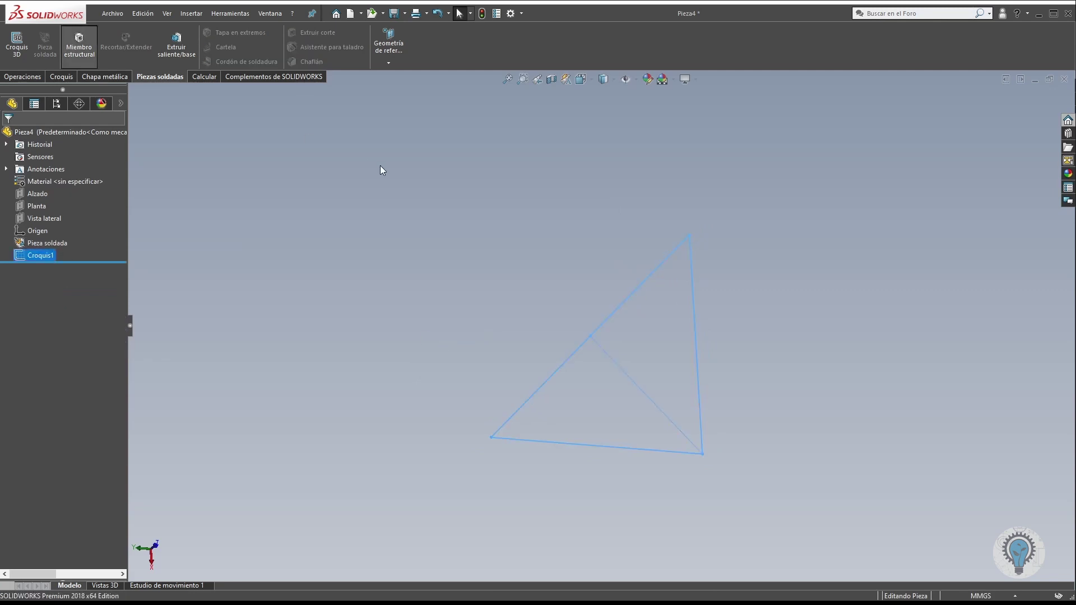
click(93, 214)
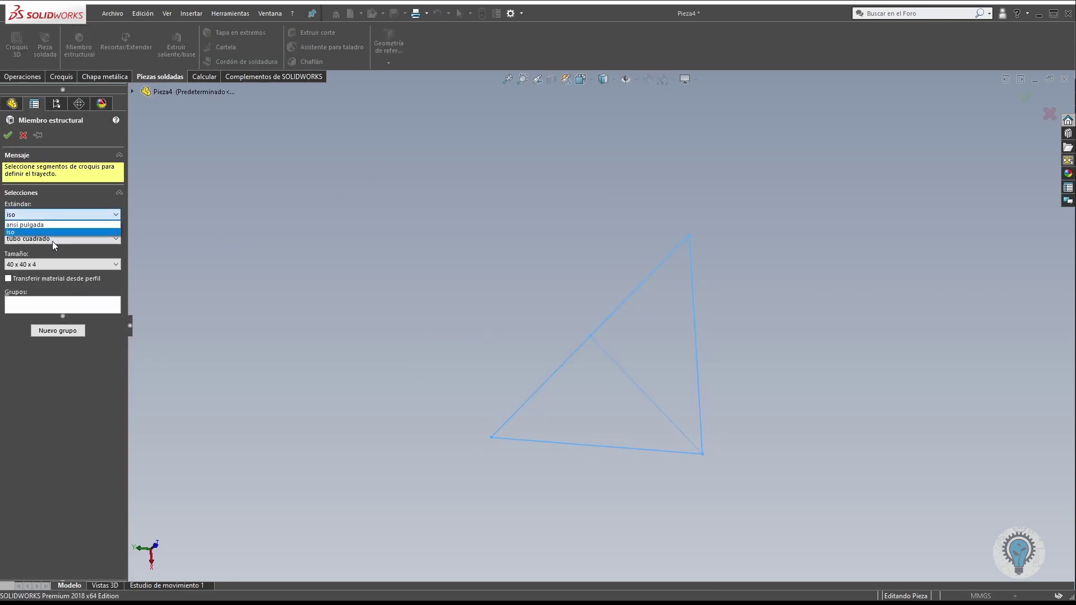
click(49, 226)
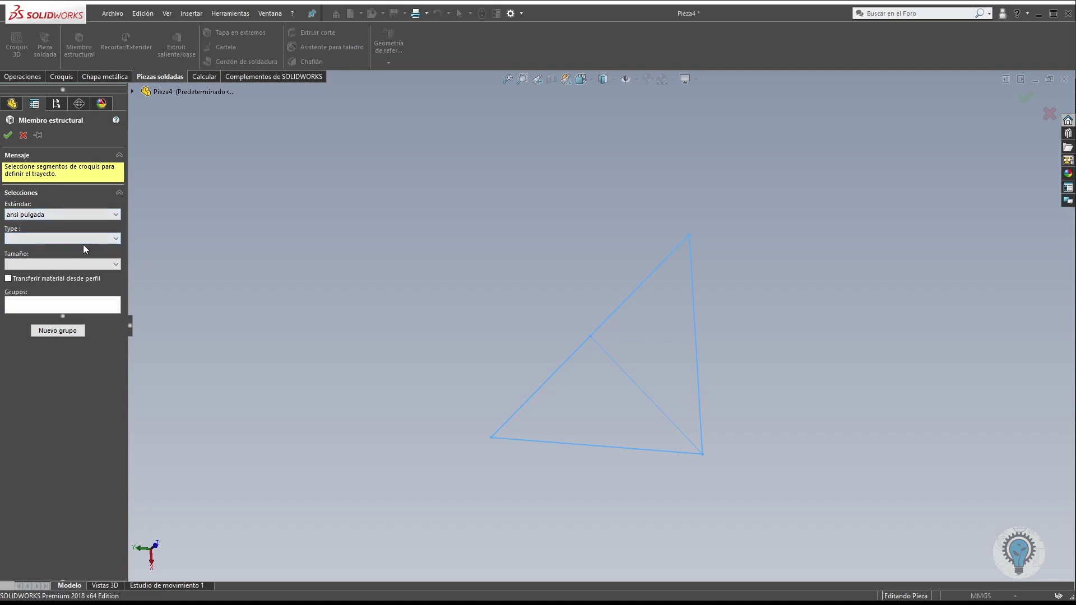
click(116, 239)
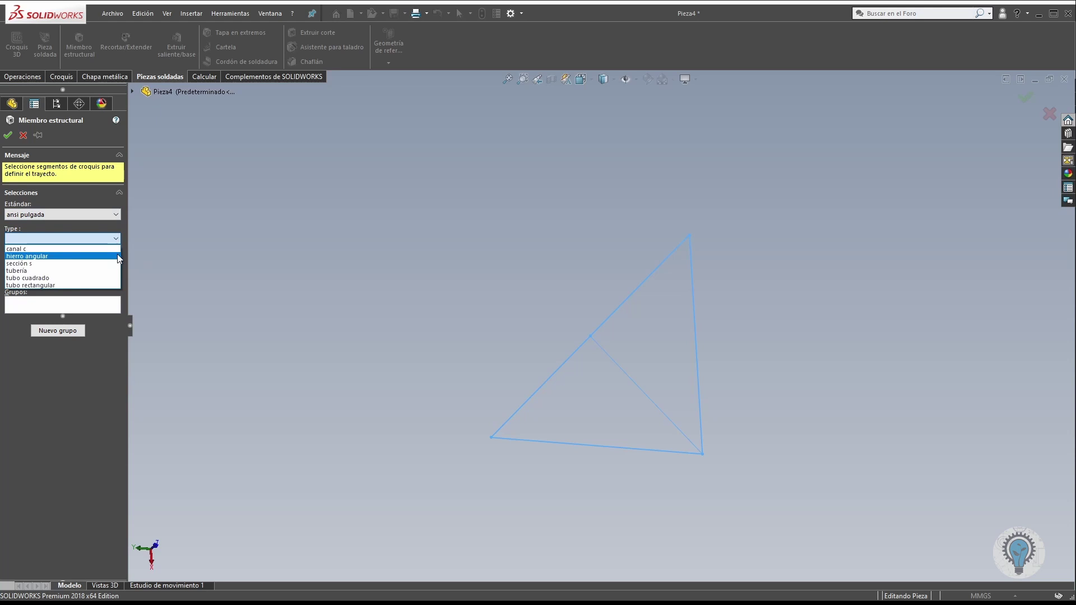
click(117, 254)
click(116, 263)
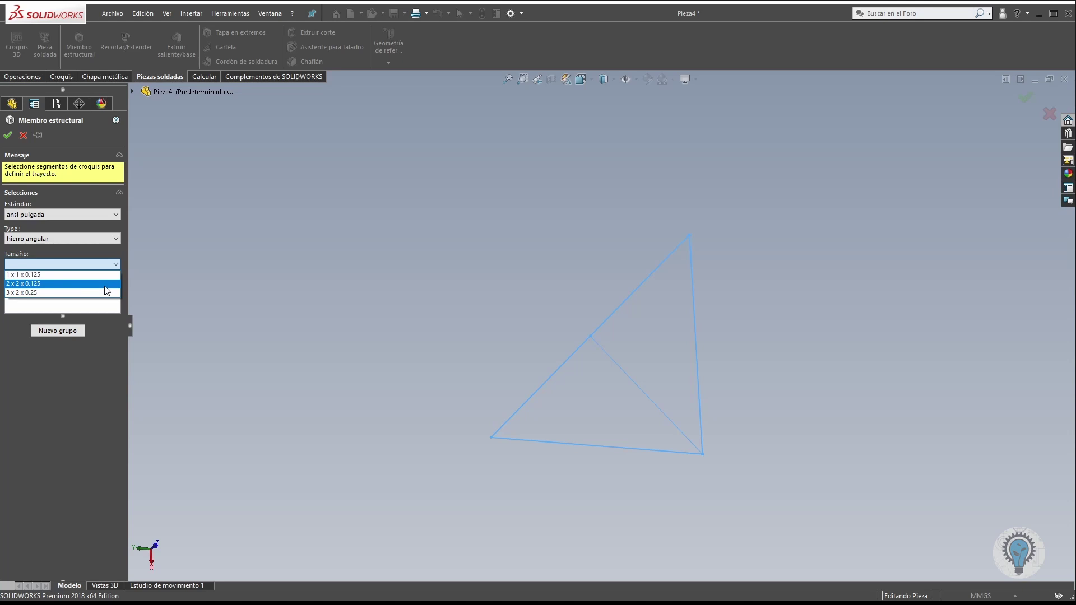
click(107, 284)
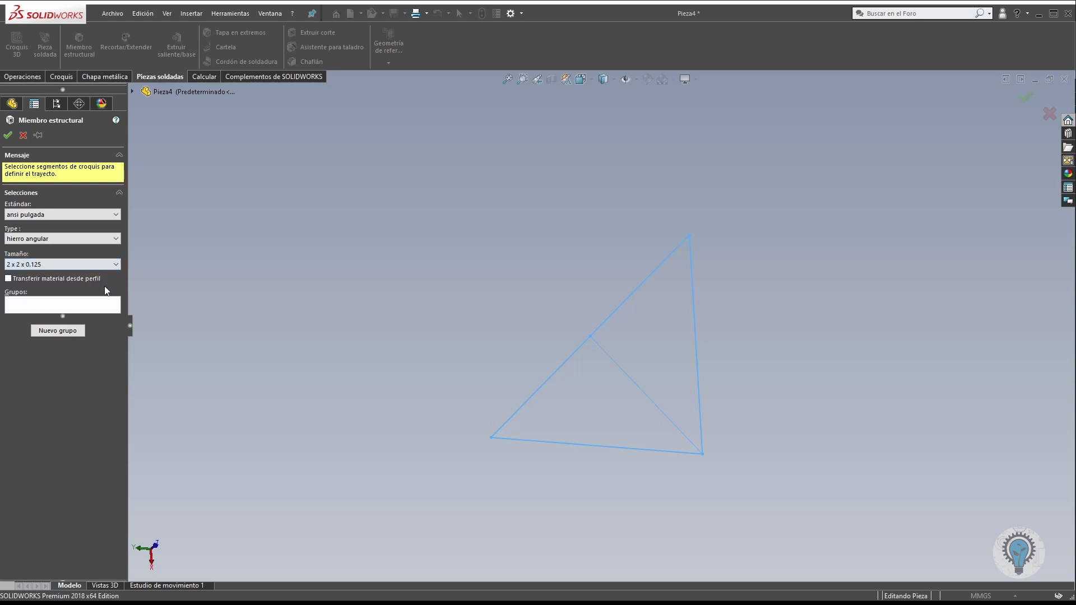
Add a new group containing the three outer segments of the triangle sketch as the angle iron's path.
click(71, 330)
click(580, 353)
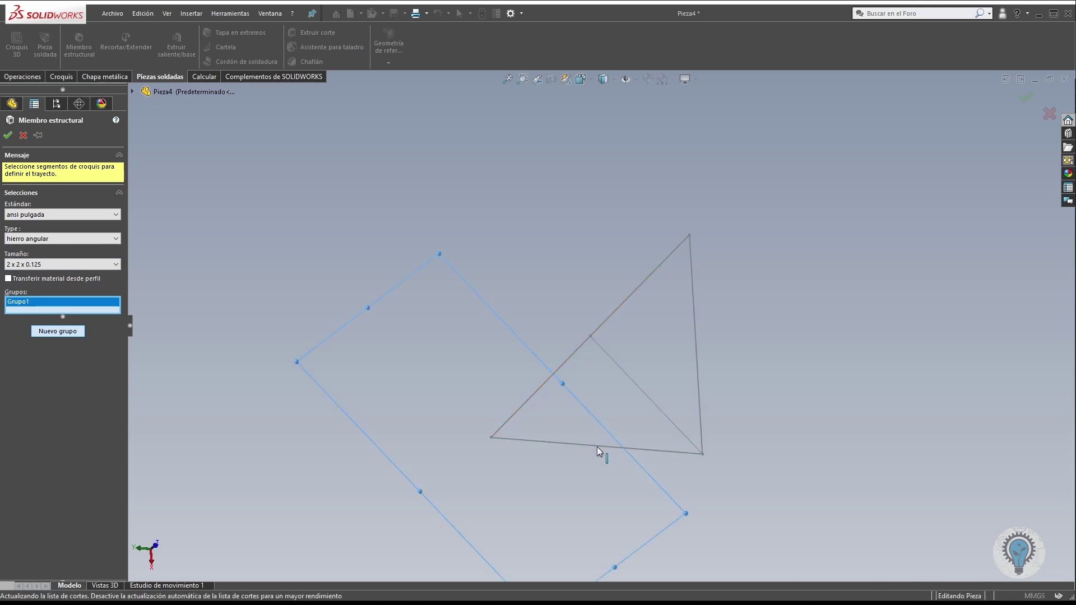
click(598, 445)
click(696, 320)
Set the rotation angle of the angle iron profile to 45° for the triangle group.
middle_drag(691, 334, 532, 409)
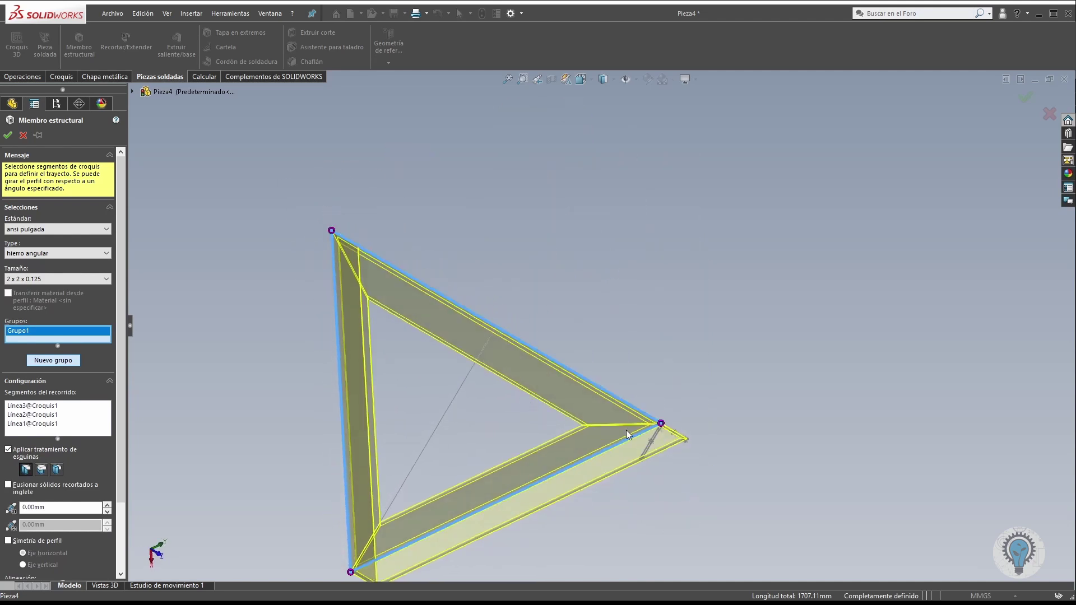
scroll(627, 434, down, 3)
click(580, 79)
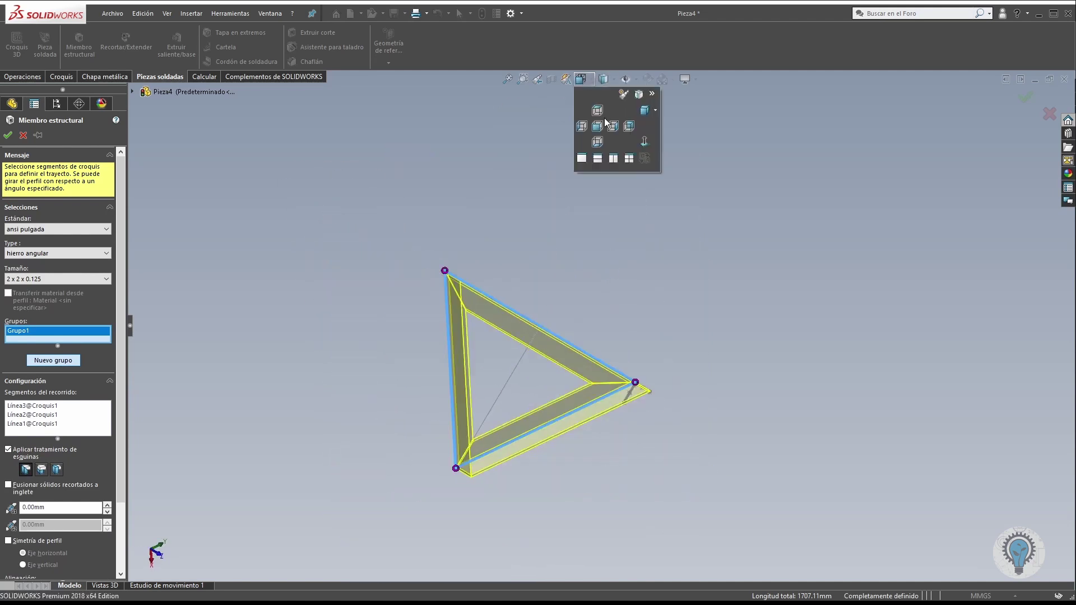
click(601, 124)
middle_drag(668, 281, 580, 311)
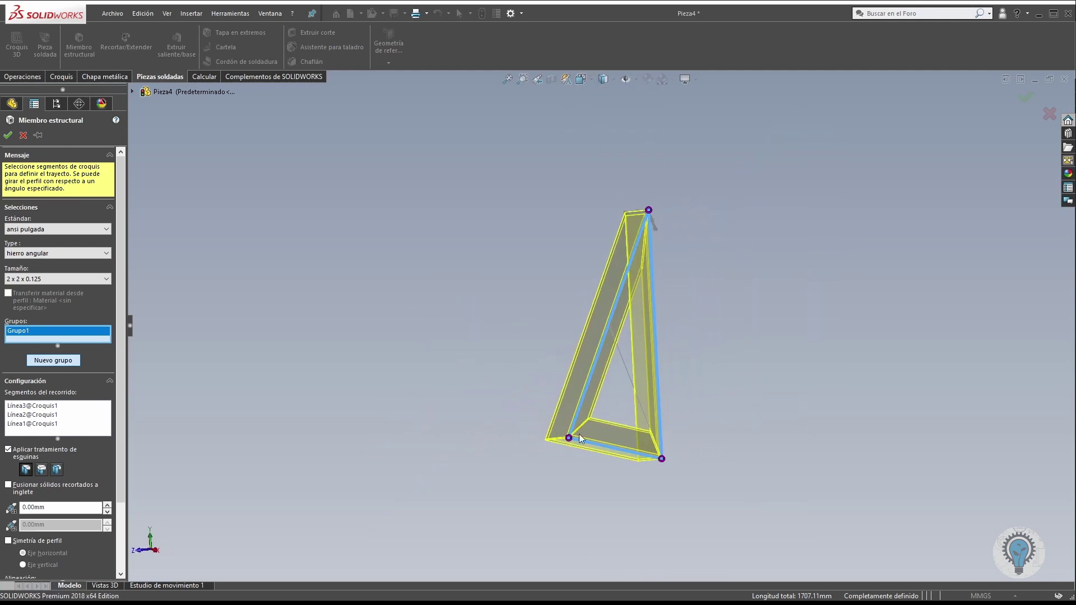
scroll(660, 438, up, 1)
scroll(56, 525, down, 3)
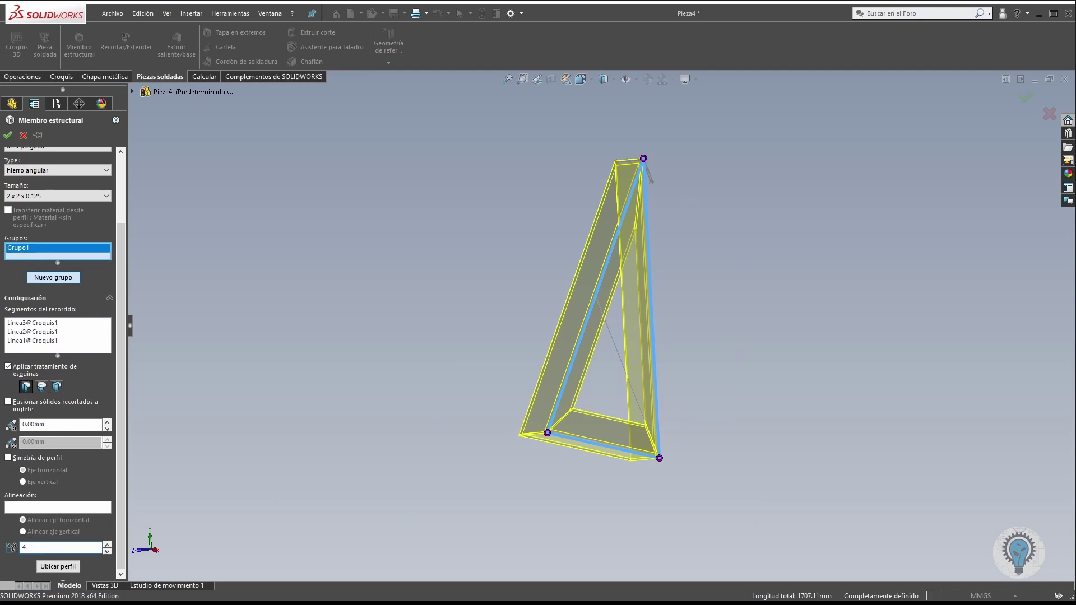
text(5)
key(Return)
middle_drag(651, 457, 459, 266)
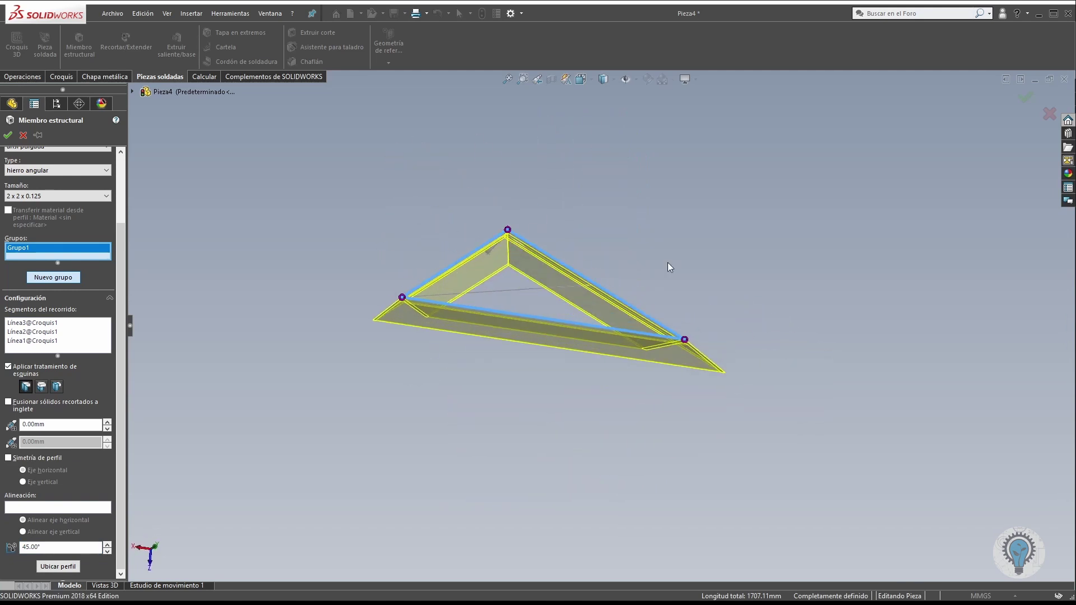
Return the angle iron profile's rotation angle to 0°.
scroll(527, 281, down, 2)
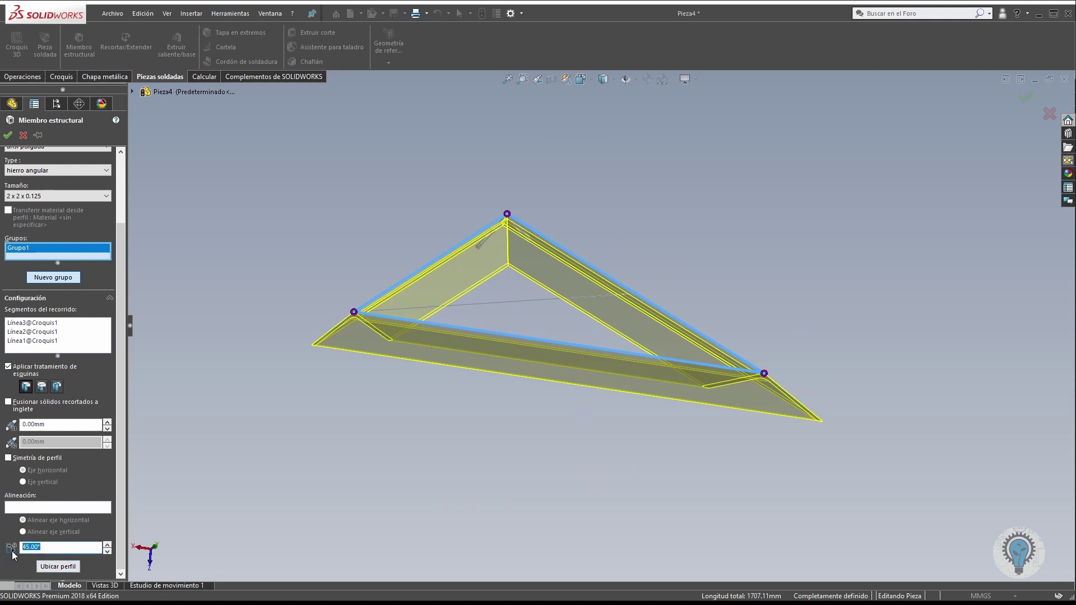
text(9)
text(0)
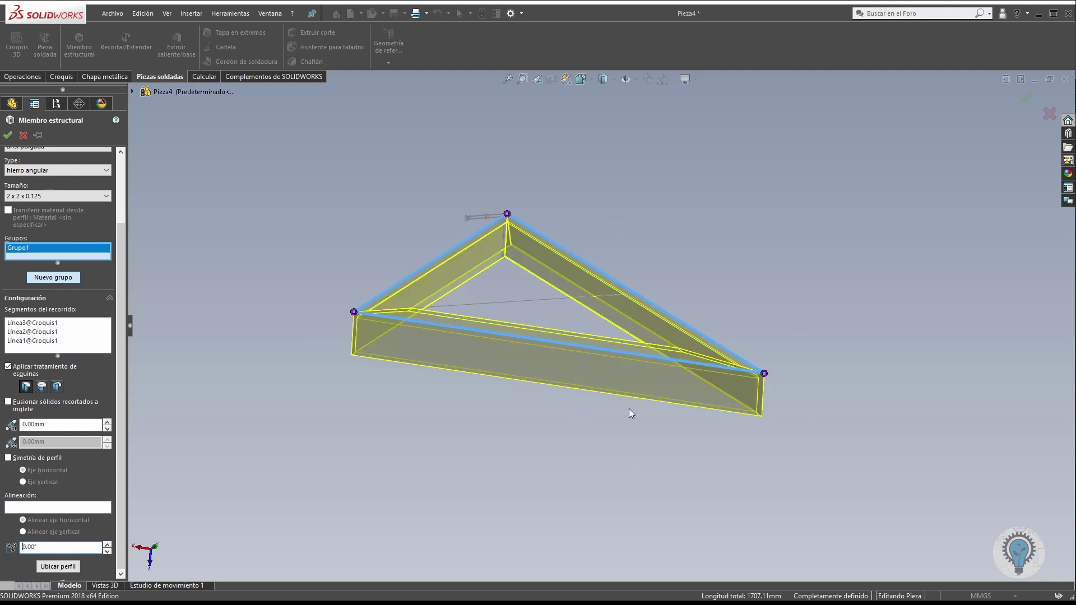
middle_drag(728, 178, 538, 269)
Add a second group with the triangle's middle sketch line and accept the angle iron structural member.
click(54, 275)
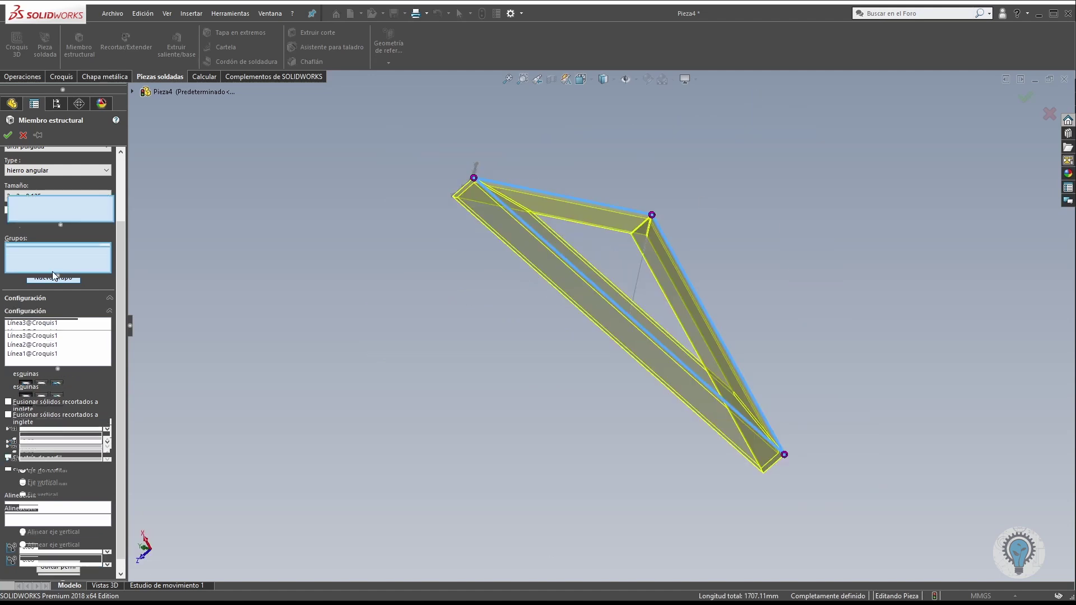
click(635, 285)
middle_drag(699, 282, 760, 165)
click(8, 136)
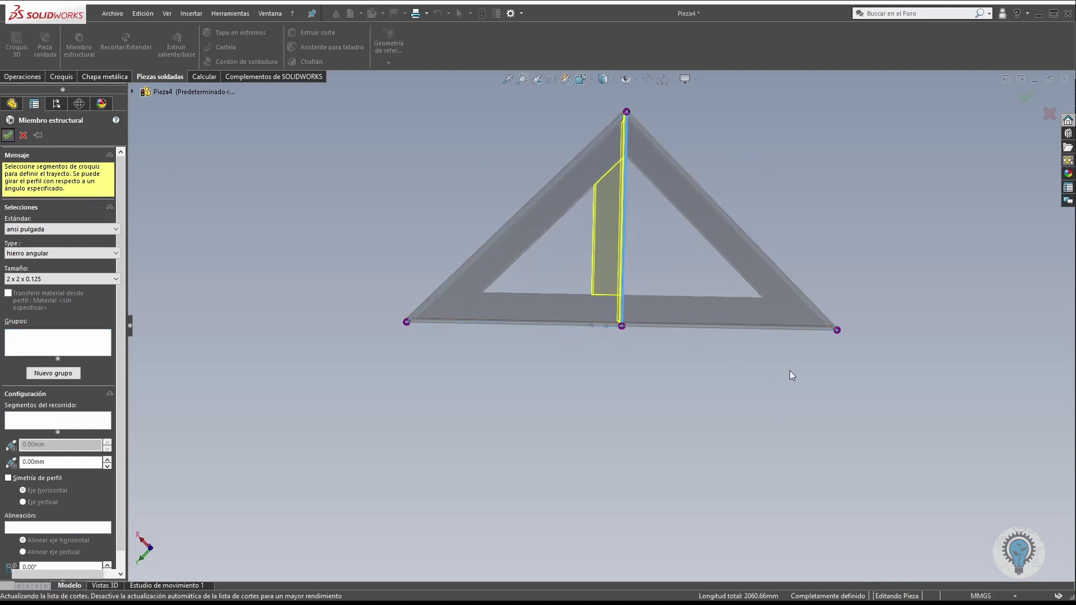
Edit the angle iron structural member, delete its second group (the middle brace) and accept the change.
middle_drag(636, 192, 530, 288)
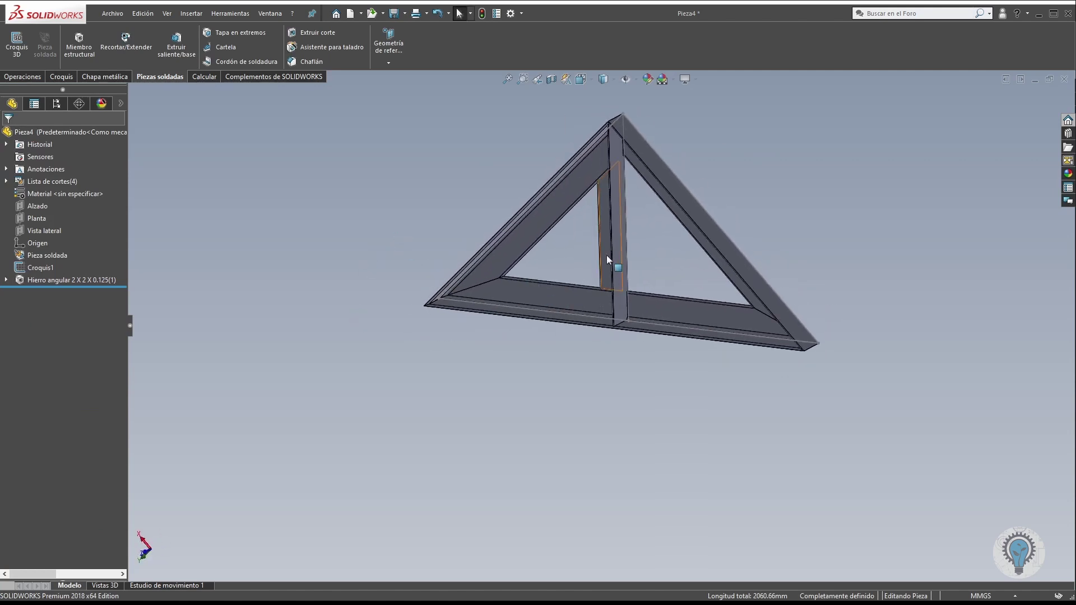
middle_drag(608, 163, 644, 149)
scroll(724, 252, down, 2)
scroll(599, 208, up, 3)
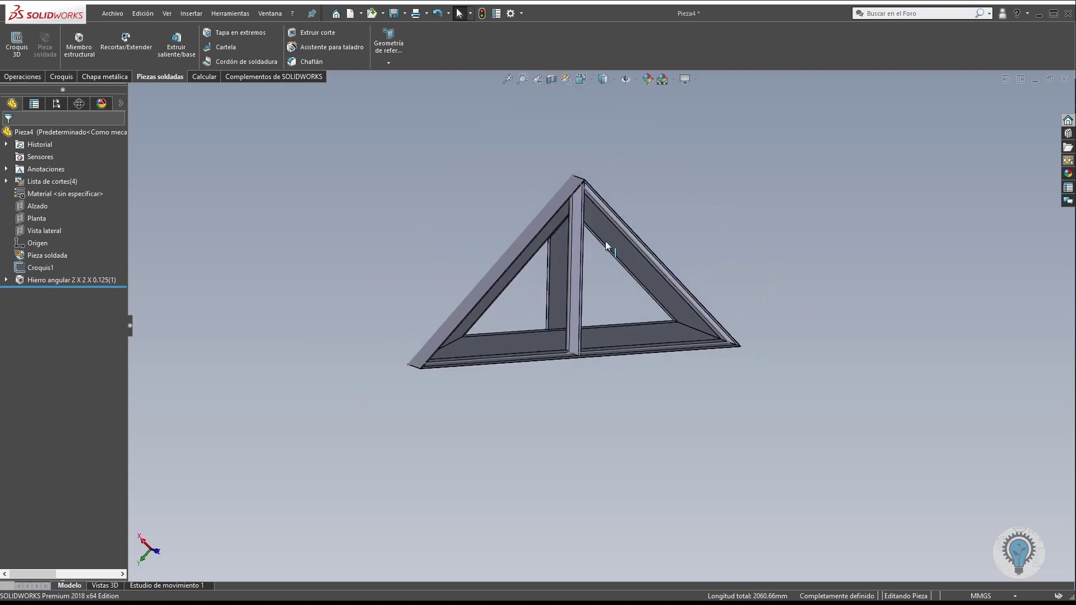
scroll(604, 241, down, 2)
right_click(79, 282)
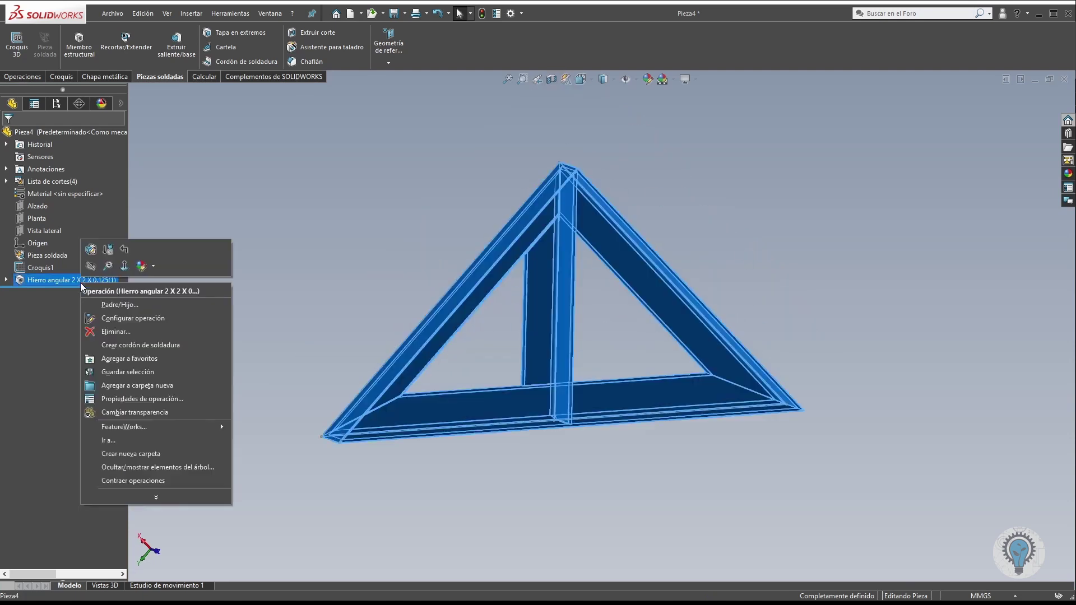
key(Escape)
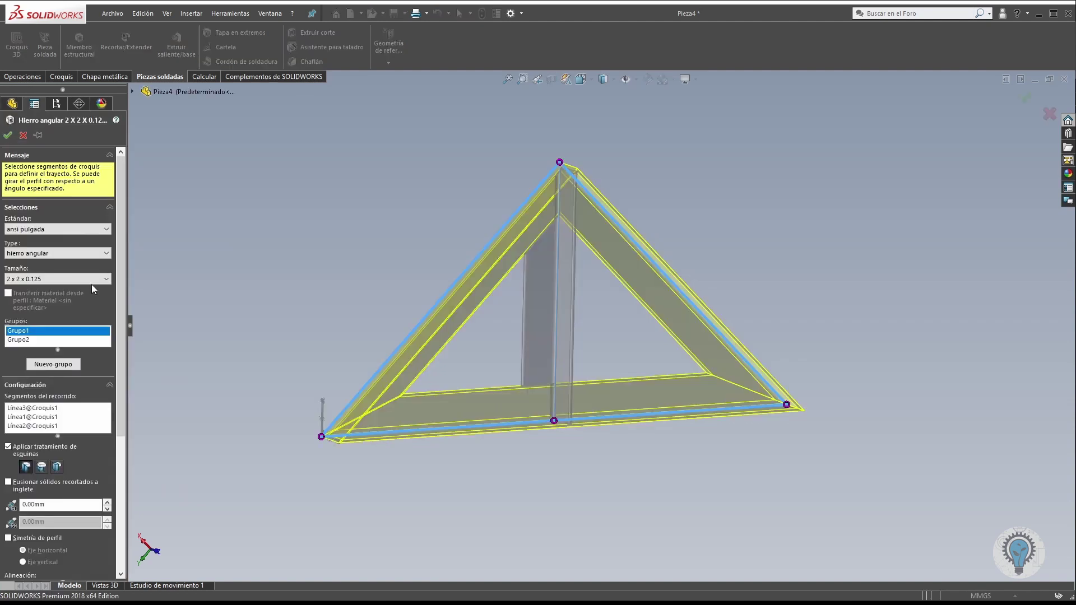
right_click(27, 339)
click(45, 359)
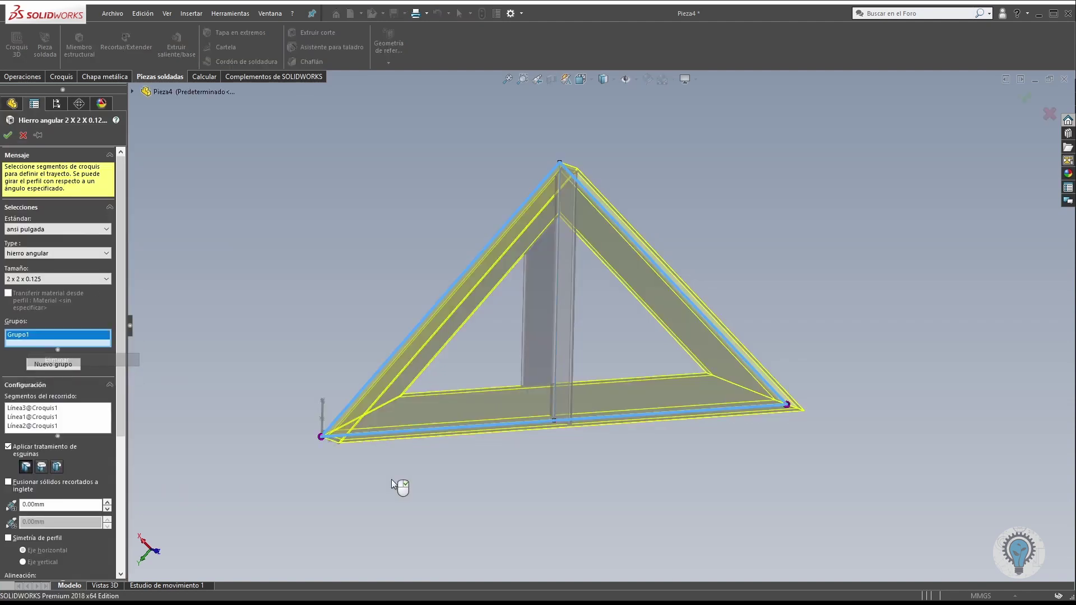
click(8, 135)
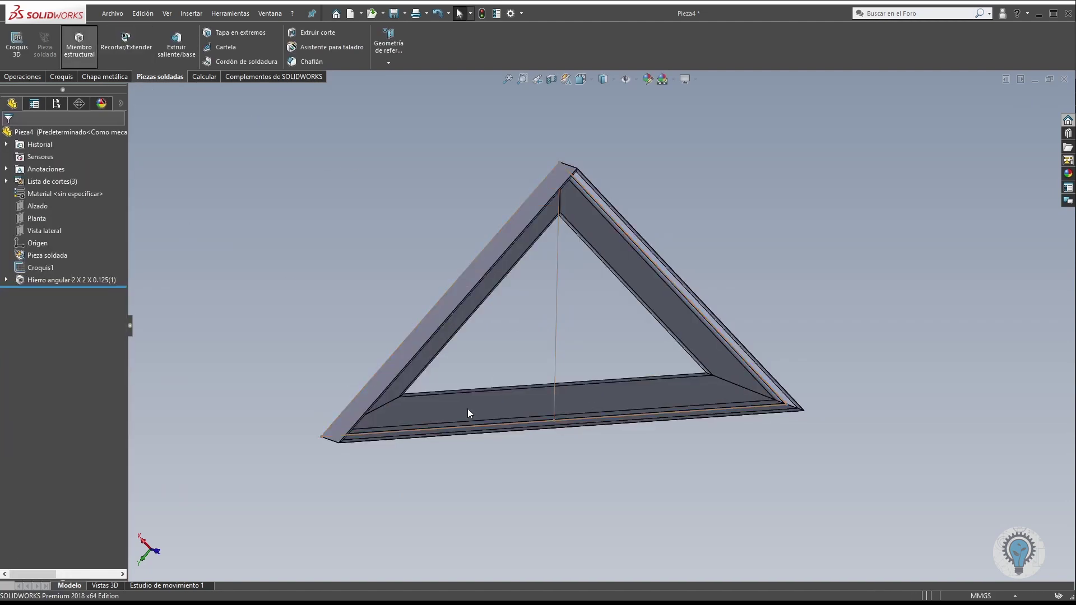
Start another structural member with the ansi pulgada standard, tubería type and size 1.0 sch 40.
key(Return)
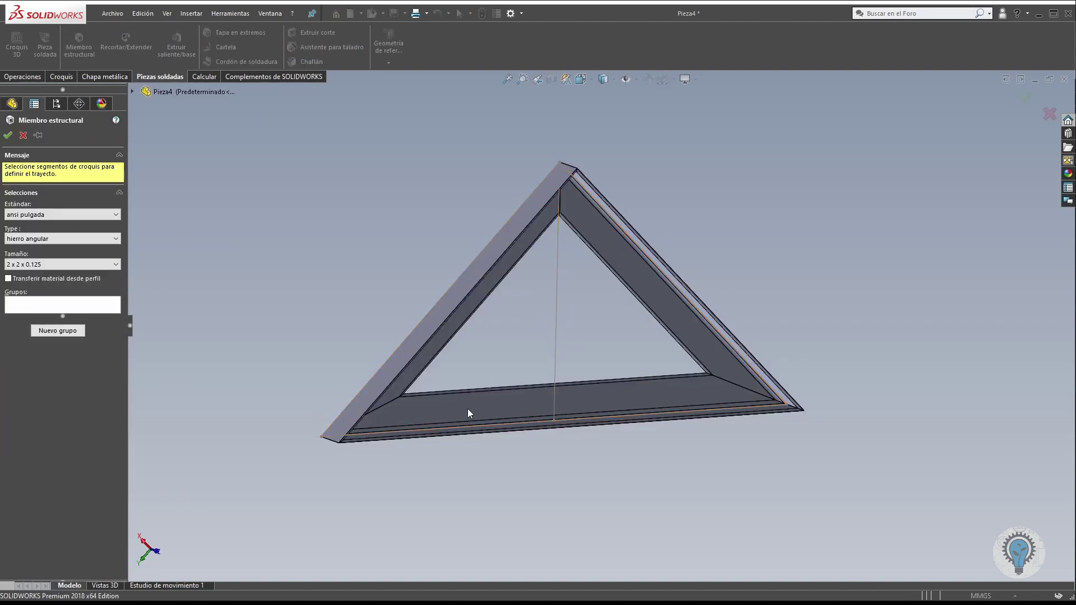
click(72, 220)
click(77, 224)
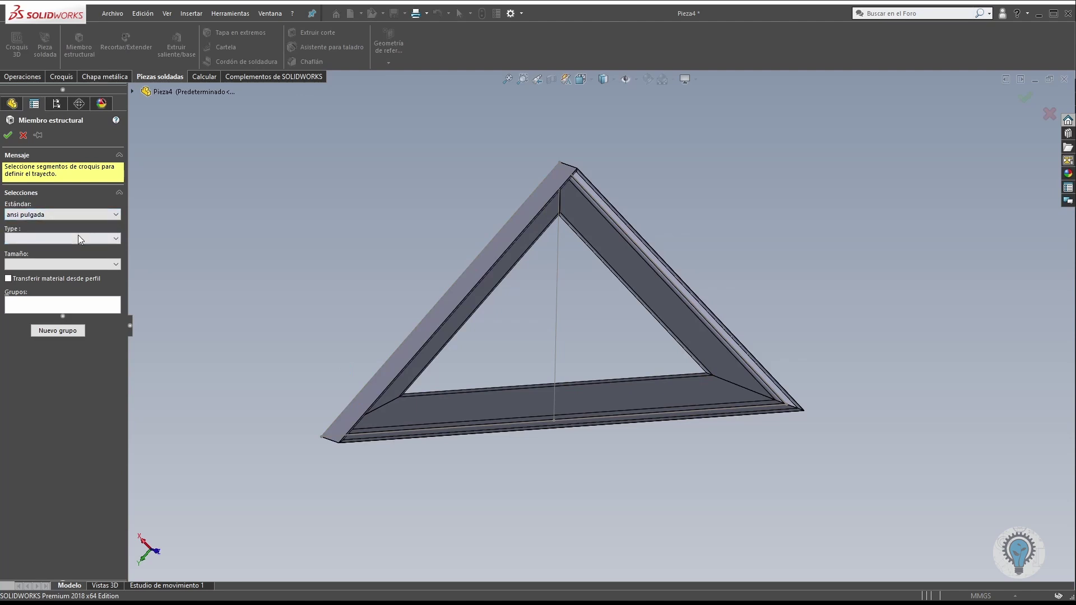
click(78, 235)
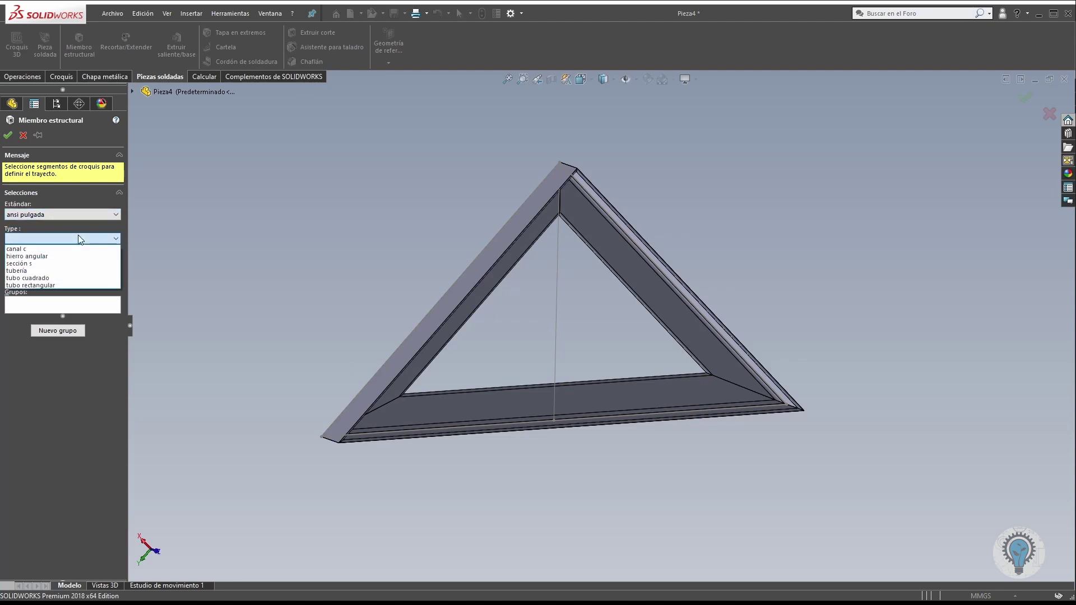
click(79, 272)
click(83, 264)
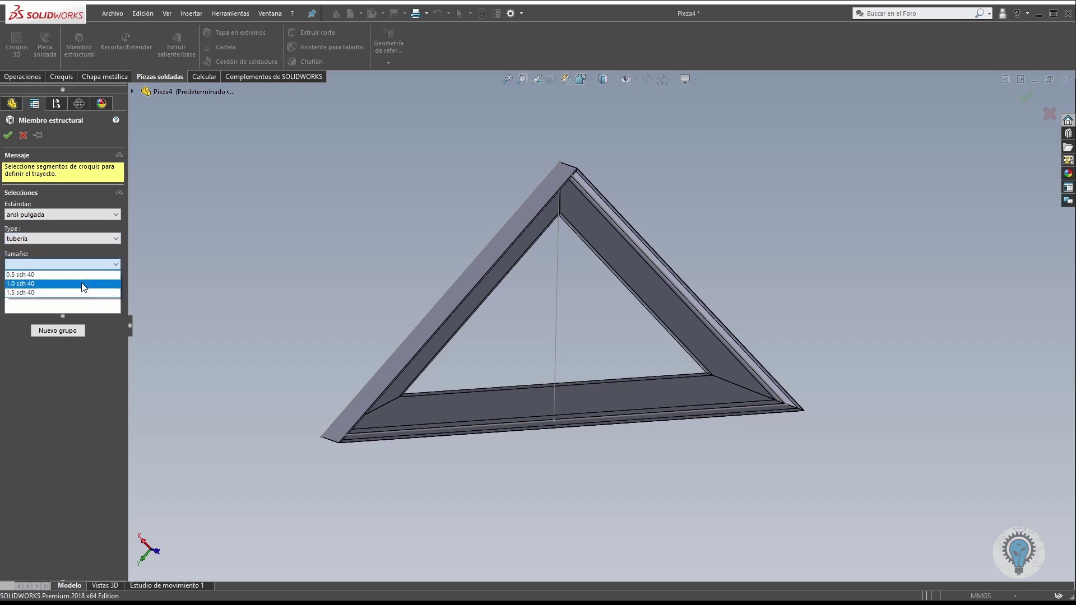
click(82, 284)
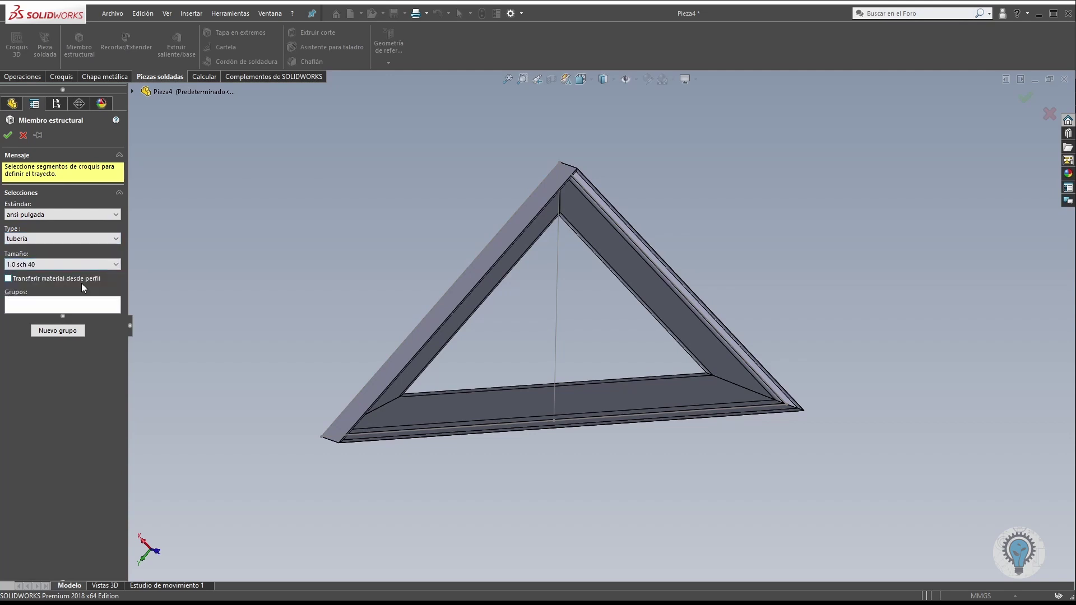
Place the pipe along the triangle's middle sketch line and accept the structural member.
click(556, 325)
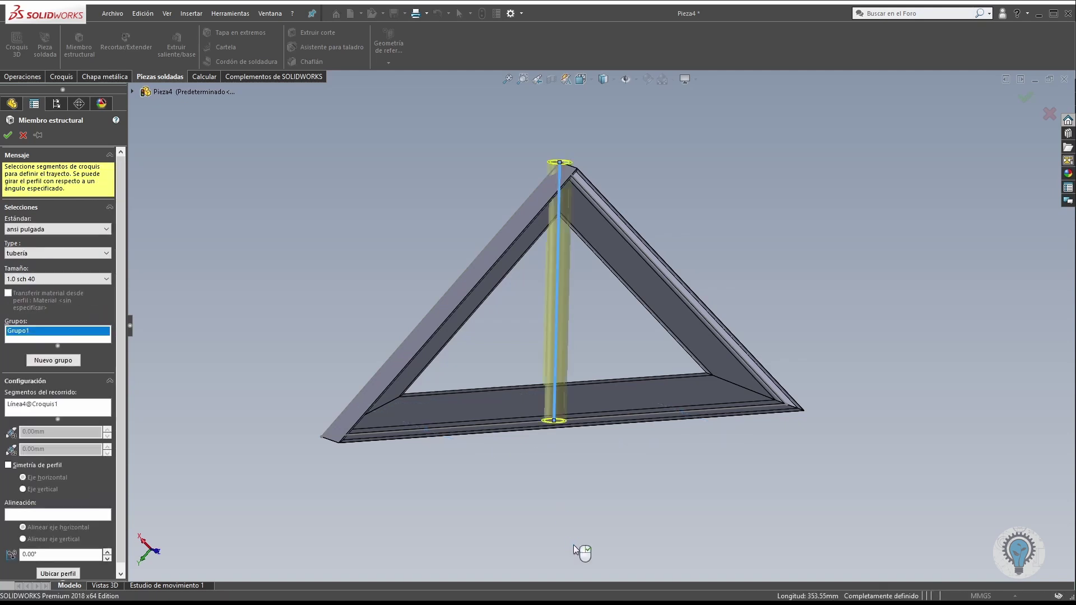
middle_drag(590, 360, 575, 378)
scroll(609, 428, down, 3)
scroll(577, 381, up, 3)
middle_drag(567, 249, 648, 339)
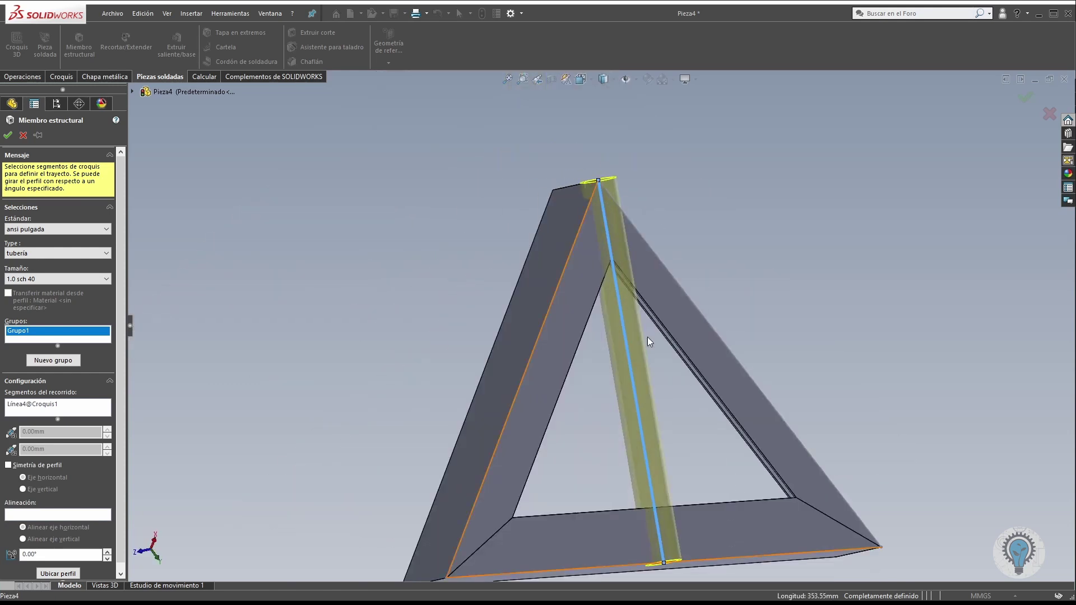
scroll(617, 314, up, 3)
middle_drag(589, 281, 596, 240)
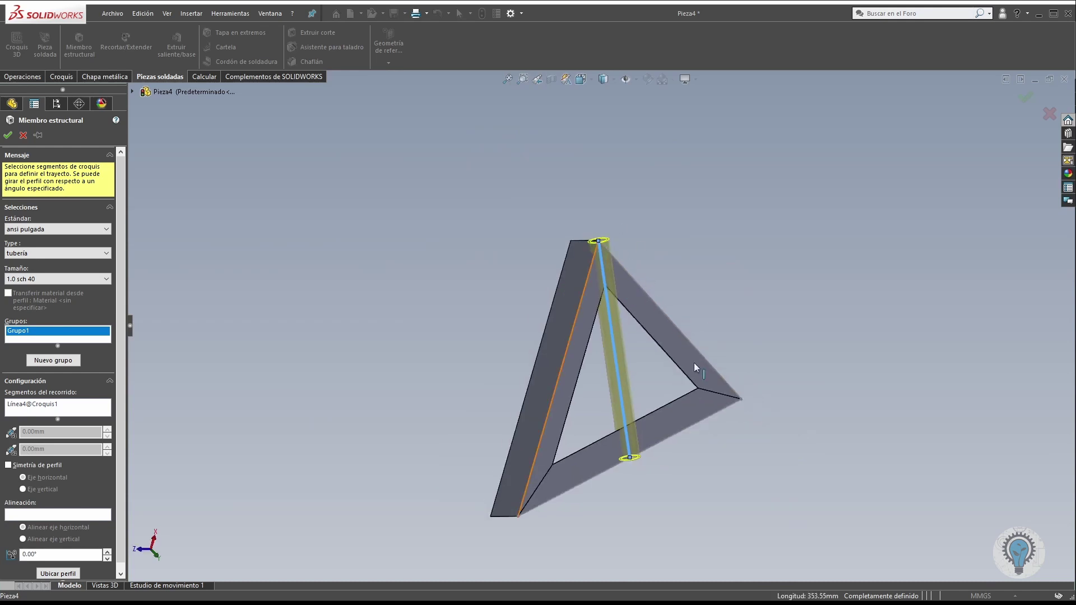
middle_drag(598, 403, 673, 405)
click(7, 136)
Start a Trim/Extend with the vertical pipe as the body to trim and Sólidos as the trimming boundary type.
middle_drag(670, 336, 631, 314)
scroll(704, 311, down, 4)
middle_drag(703, 312, 704, 337)
scroll(705, 338, up, 3)
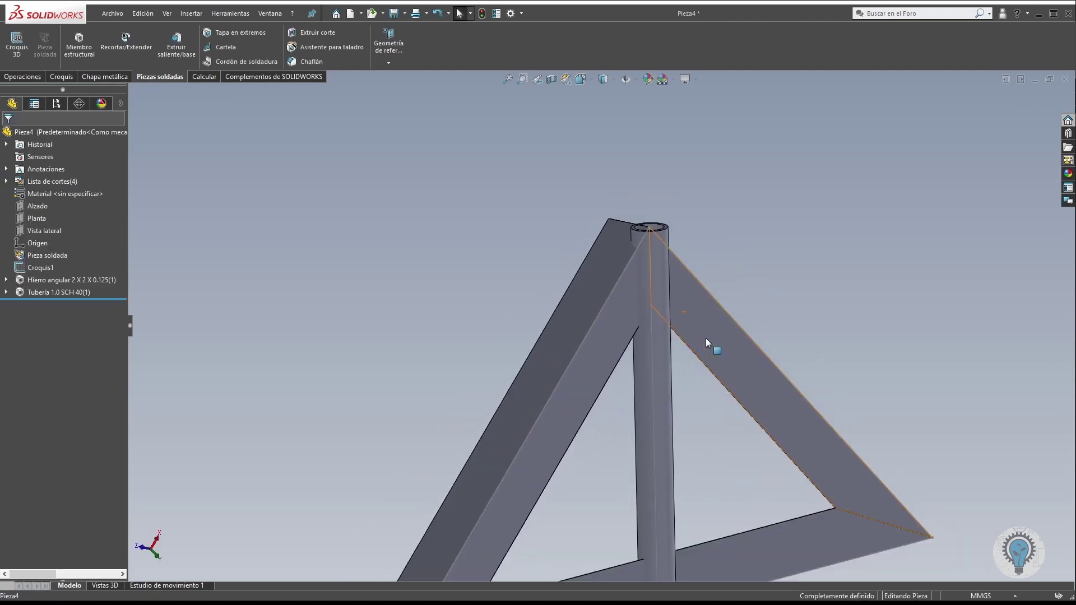
scroll(691, 327, down, 1)
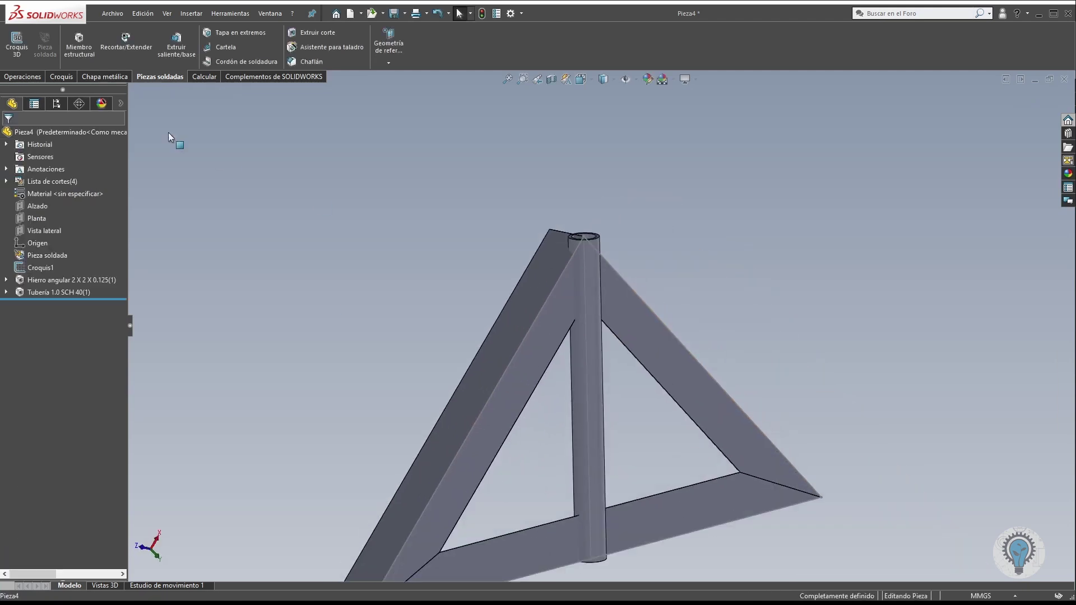
click(137, 59)
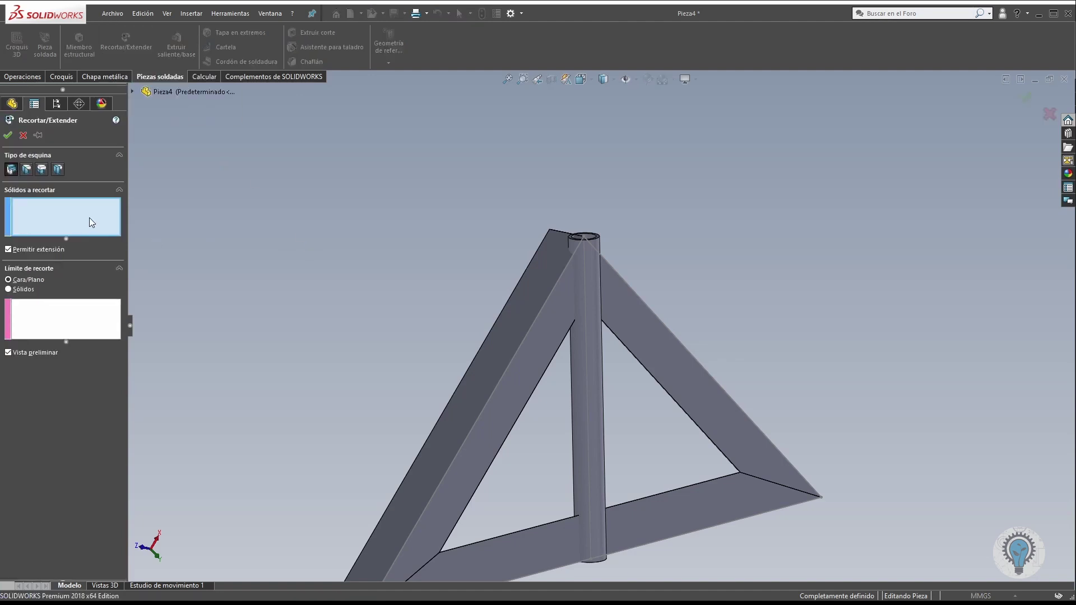
click(578, 408)
click(77, 333)
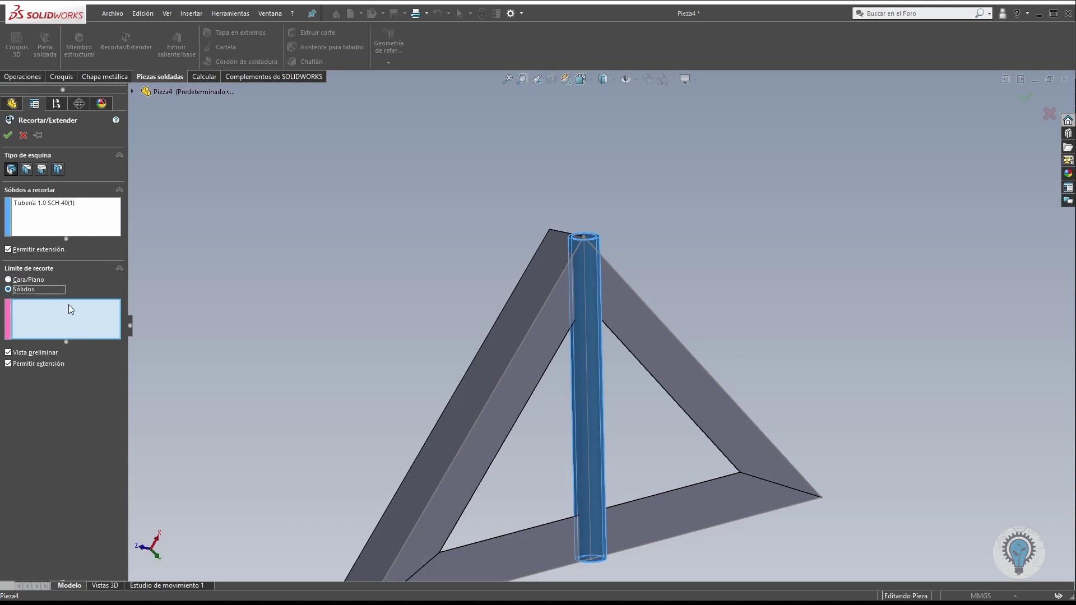
Select the three angle iron members of the triangle as trimming boundaries and accept the pipe trim.
scroll(550, 428, up, 2)
click(546, 368)
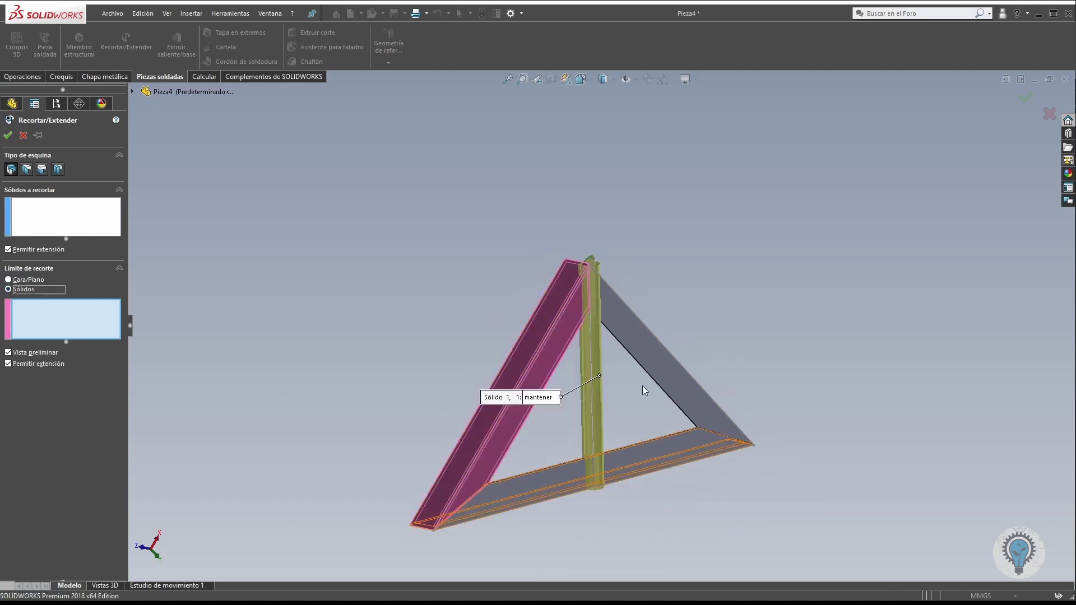
click(642, 390)
click(535, 491)
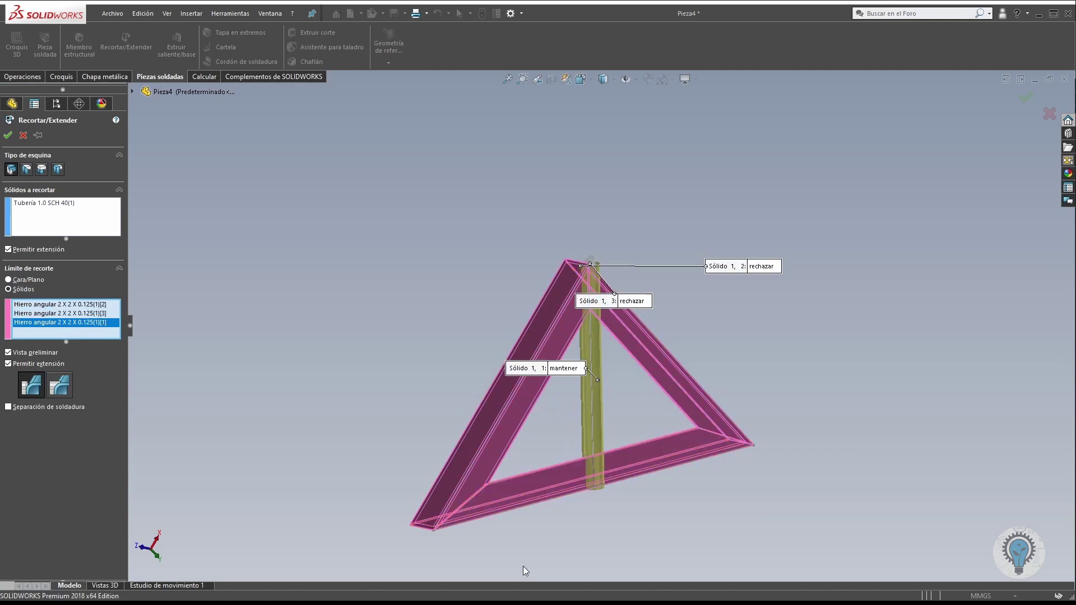
scroll(593, 292, down, 4)
mouse_move(591, 292)
middle_down()
mouse_move(640, 270)
mouse_move(595, 279)
middle_up()
click(8, 135)
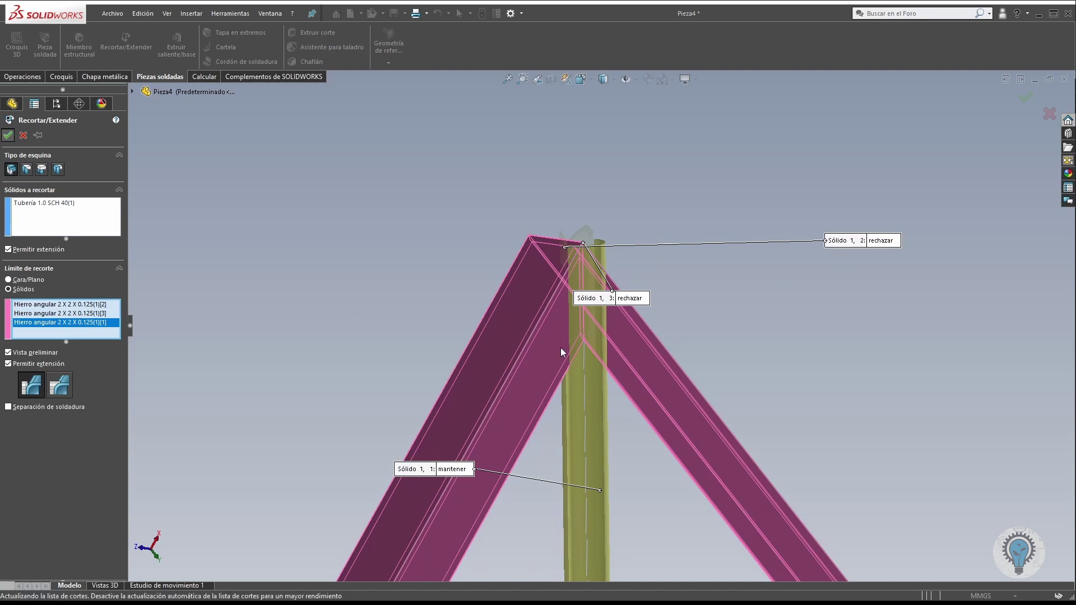
Examine the trimmed pipe's ends where it meets the apex and base of the triangular frame from several sides.
middle_drag(620, 365, 731, 264)
scroll(620, 330, up, 6)
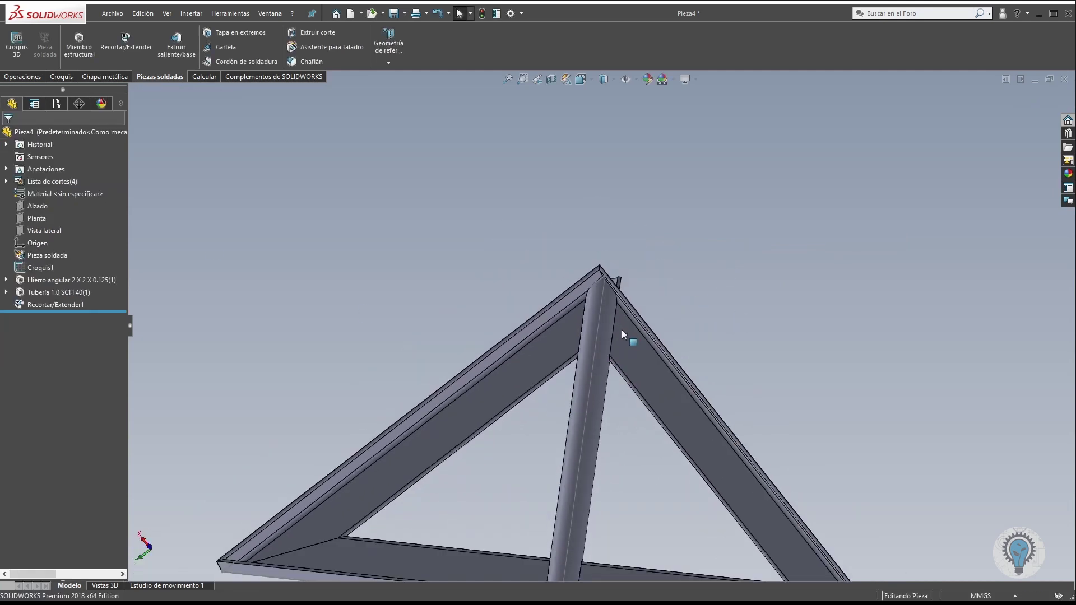
middle_drag(641, 461, 567, 452)
scroll(596, 450, down, 3)
middle_drag(632, 270, 612, 234)
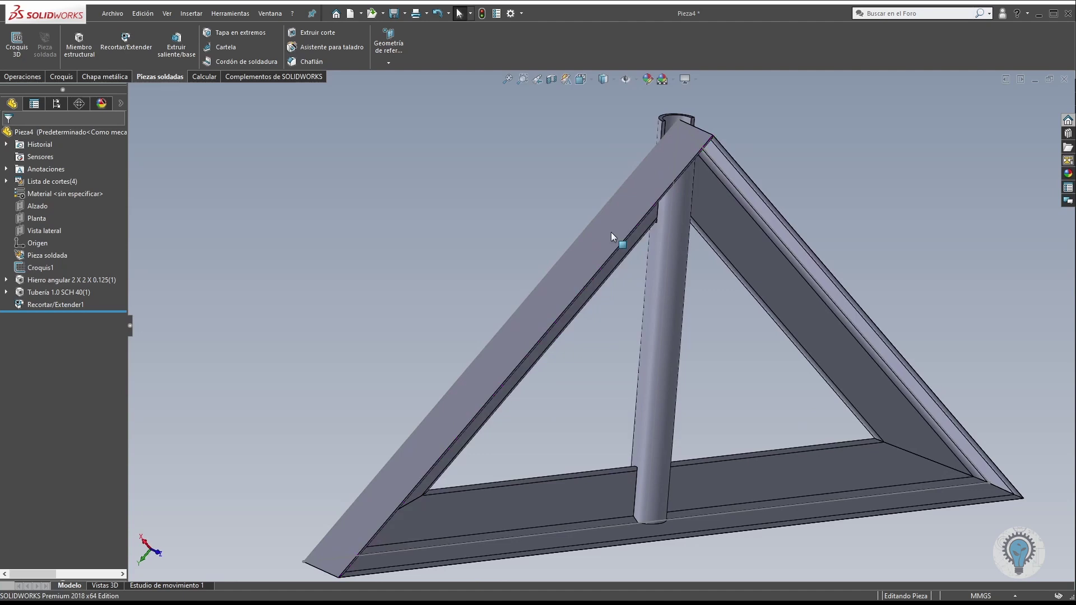
scroll(686, 183, up, 3)
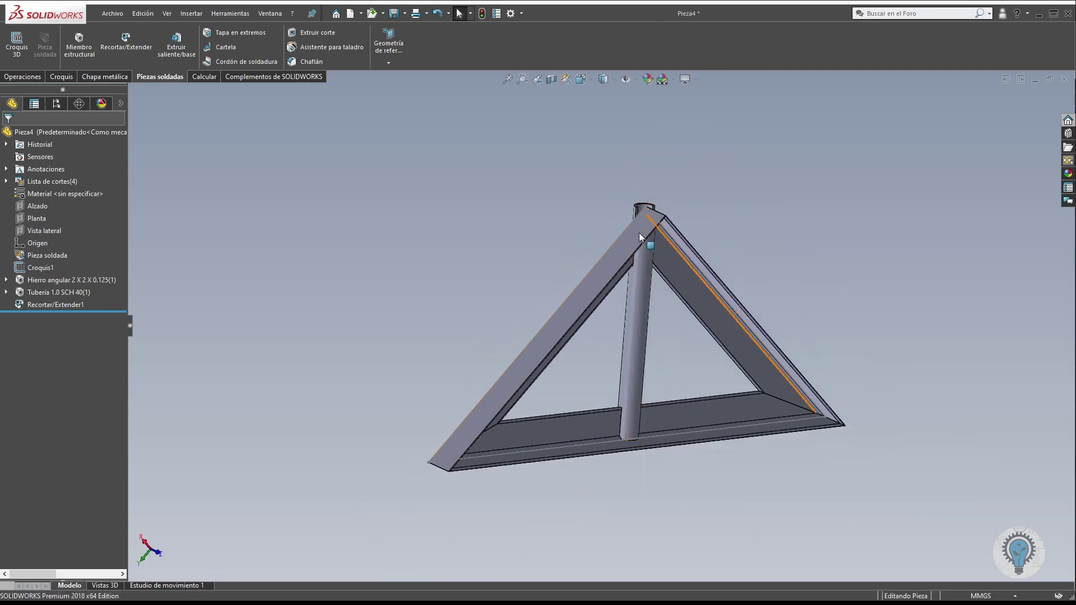
click(620, 375)
middle_drag(620, 375, 499, 388)
click(732, 282)
scroll(730, 284, up, 2)
middle_drag(728, 285, 709, 307)
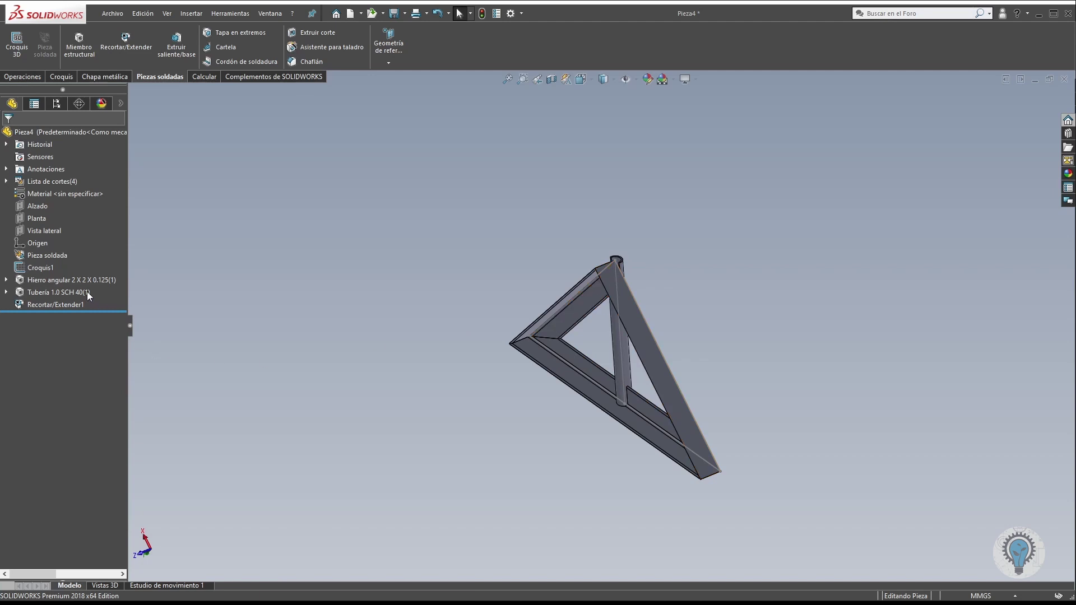
Delete the triangle sketch with its structural members and trim feature, and start a 3D sketch in the front view.
click(76, 307)
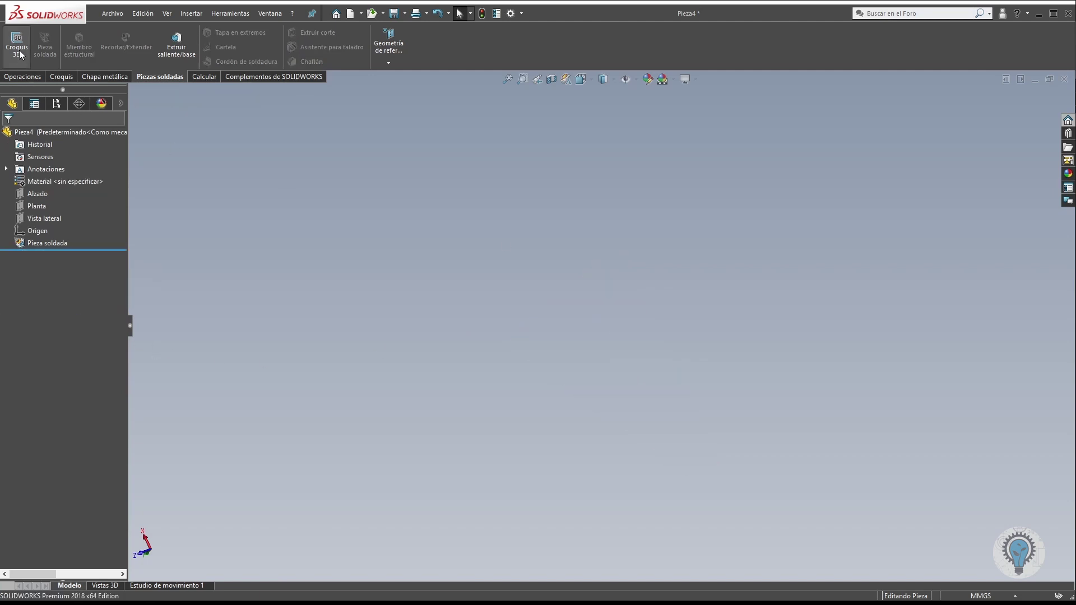
click(19, 51)
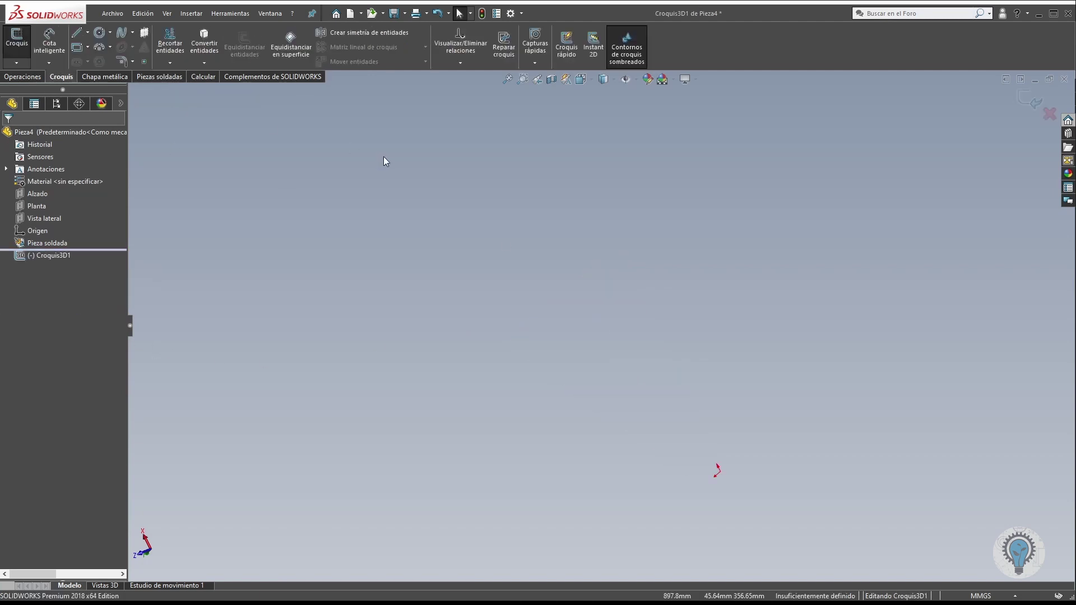
click(581, 79)
click(597, 126)
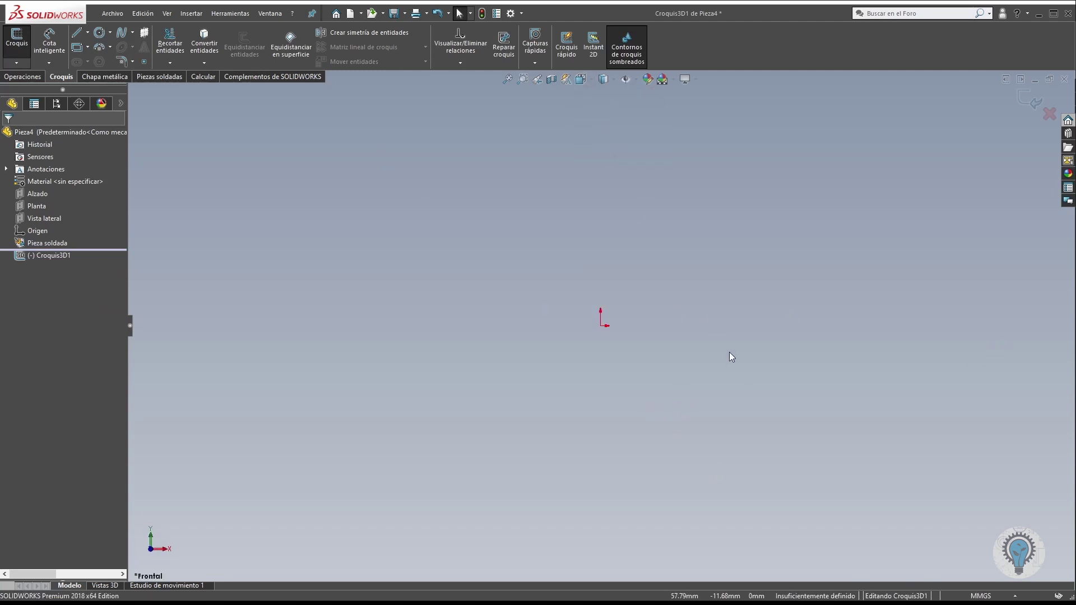
In the top view, sketch a closed four-line rectangle in the ZX plane from the origin, about 163 mm long along Z.
scroll(859, 163, down, 2)
click(77, 32)
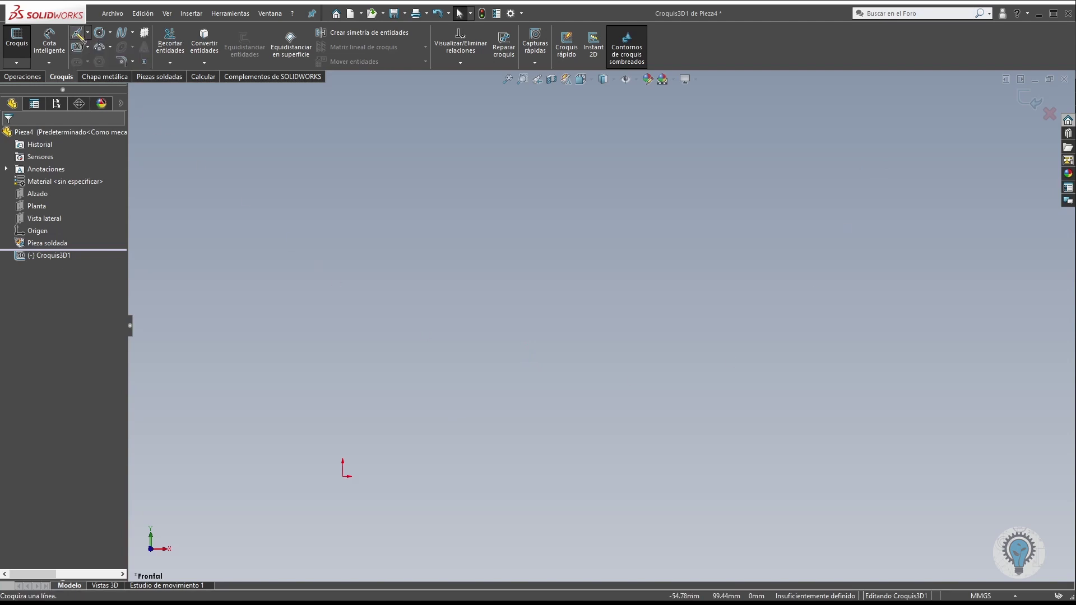
key(Escape)
click(581, 79)
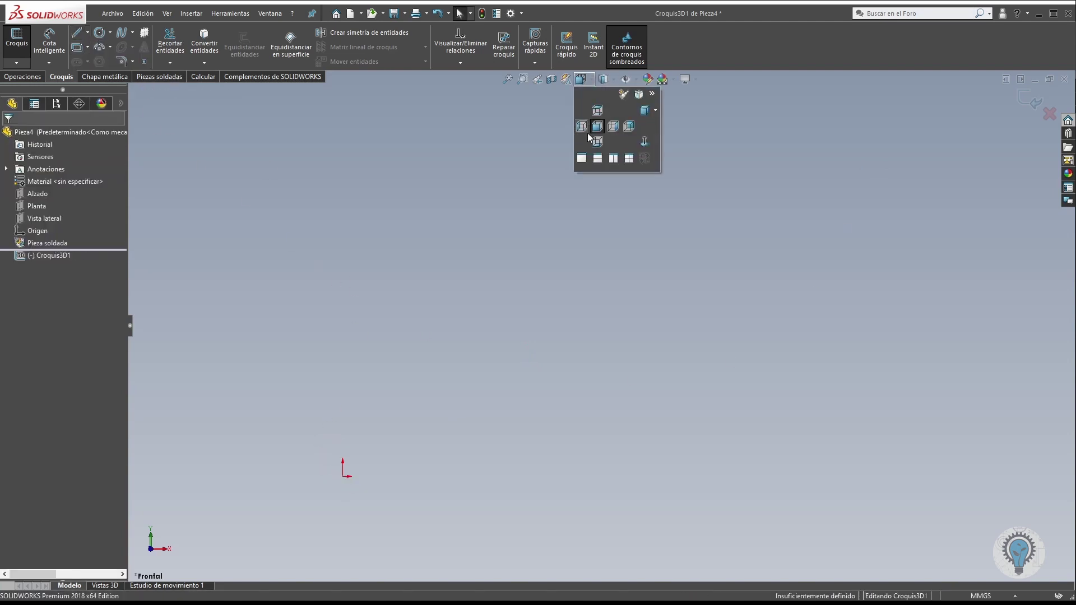
click(597, 111)
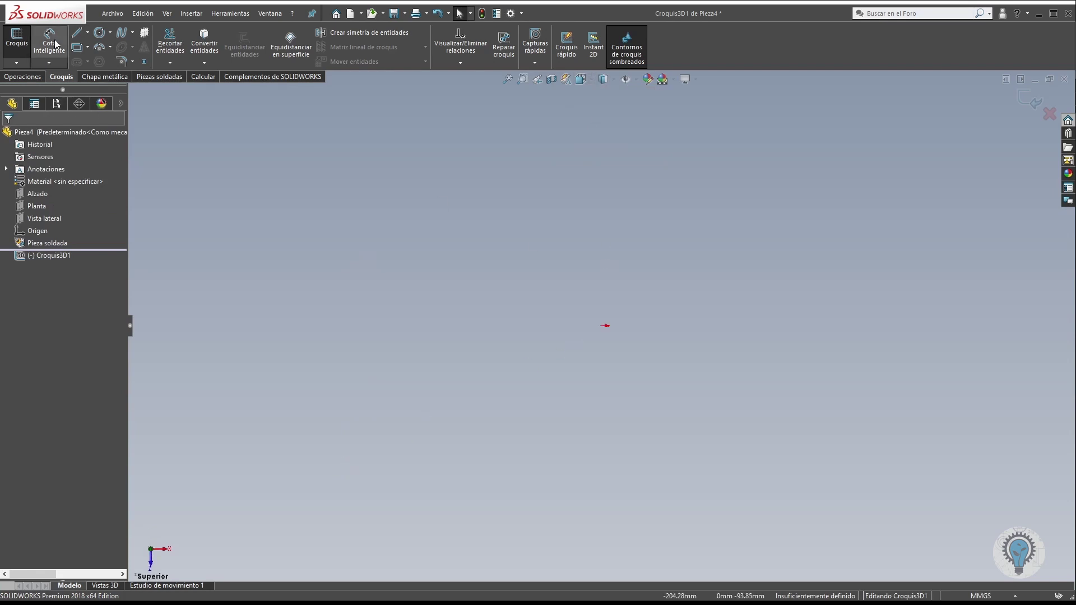
click(600, 325)
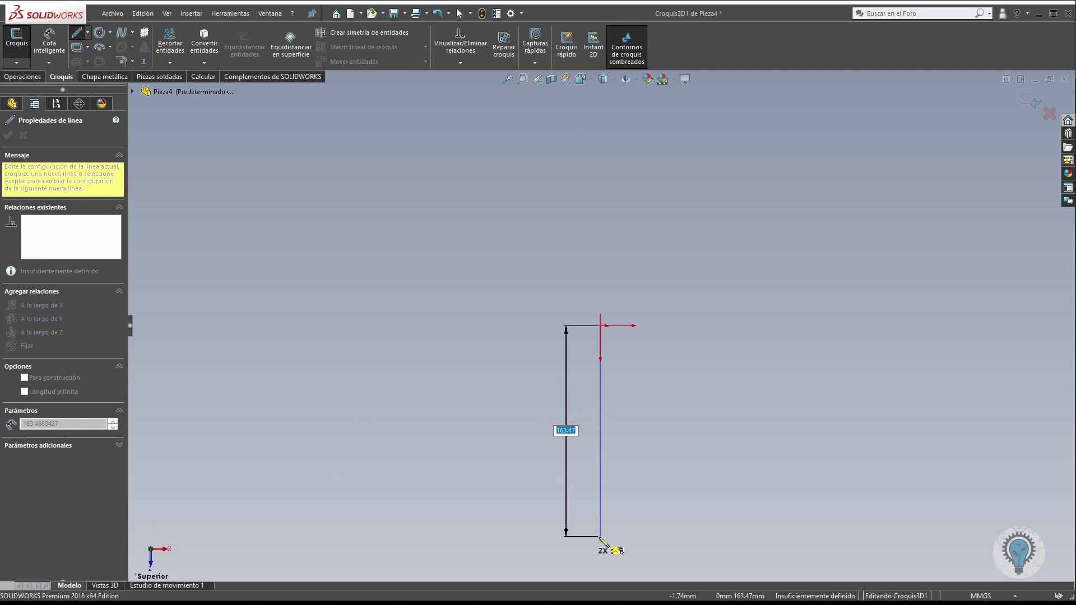
click(600, 536)
click(709, 536)
click(709, 324)
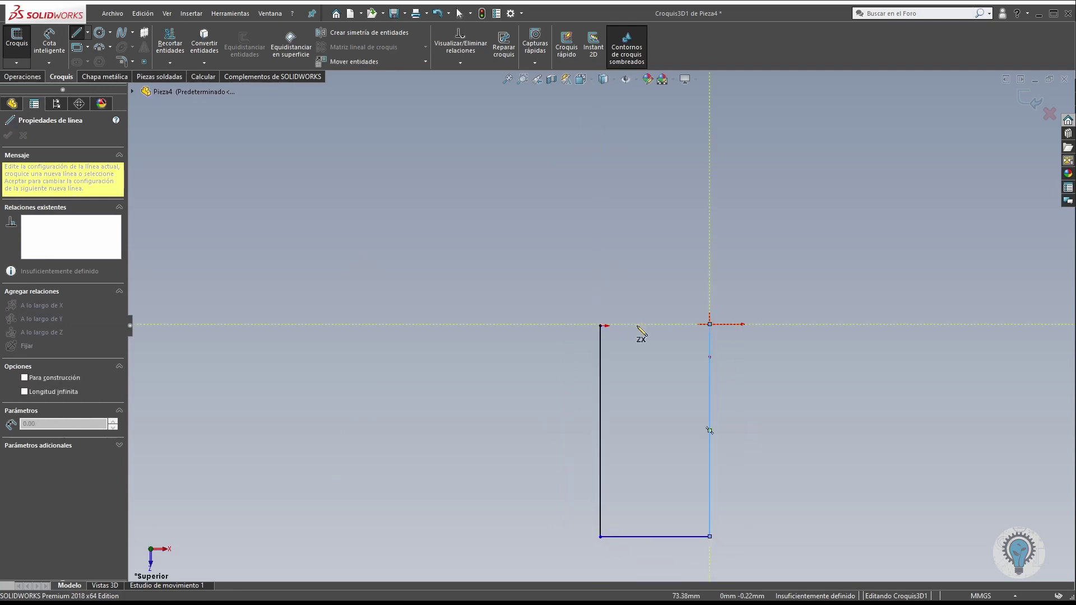
click(600, 325)
key(Escape)
key(Escape)
Try the A lo largo de X relation on the rectangle's edge at the origin and undo it.
click(655, 324)
click(11, 253)
click(419, 314)
key(ctrl+z)
scroll(641, 427, up, 2)
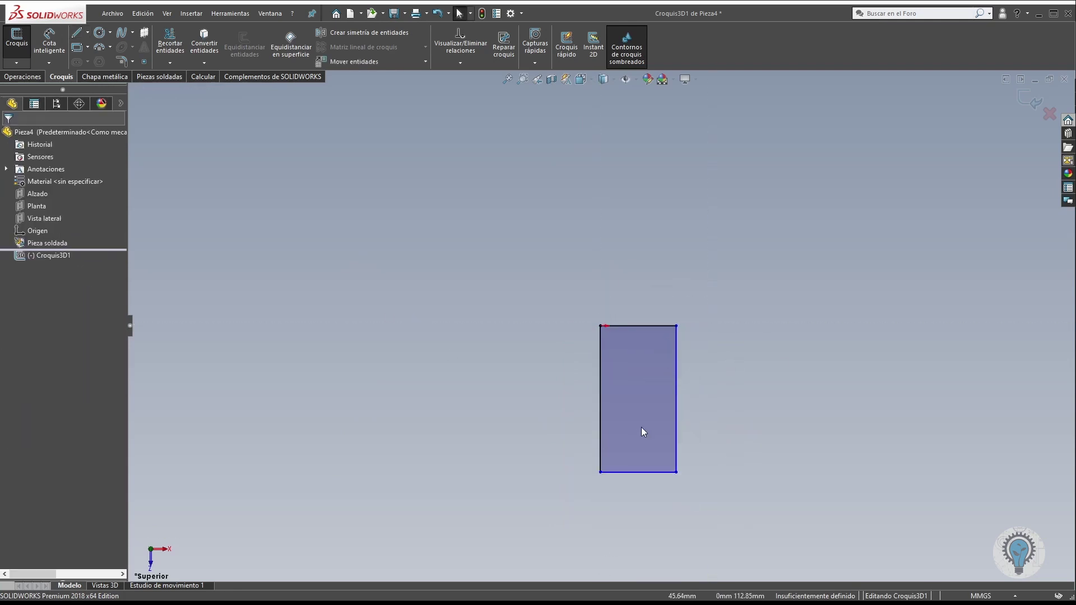
Move the free corner of the origin edge to about X 82.6, Z -18.3 mm so that the edge slants.
scroll(641, 427, down, 3)
click(605, 231)
drag(694, 230, 691, 203)
Add the A lo largo de X relation to the slanted edge at the origin and check the opposite edge's relation.
mouse_move(652, 234)
middle_down()
mouse_move(528, 413)
mouse_move(603, 163)
mouse_move(519, 473)
middle_up()
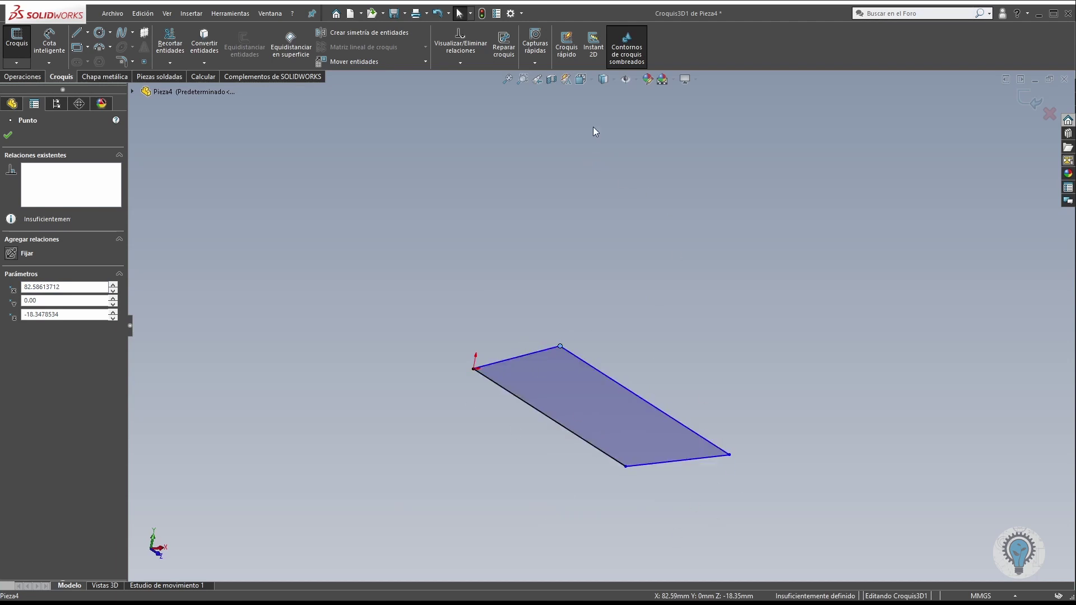
click(581, 79)
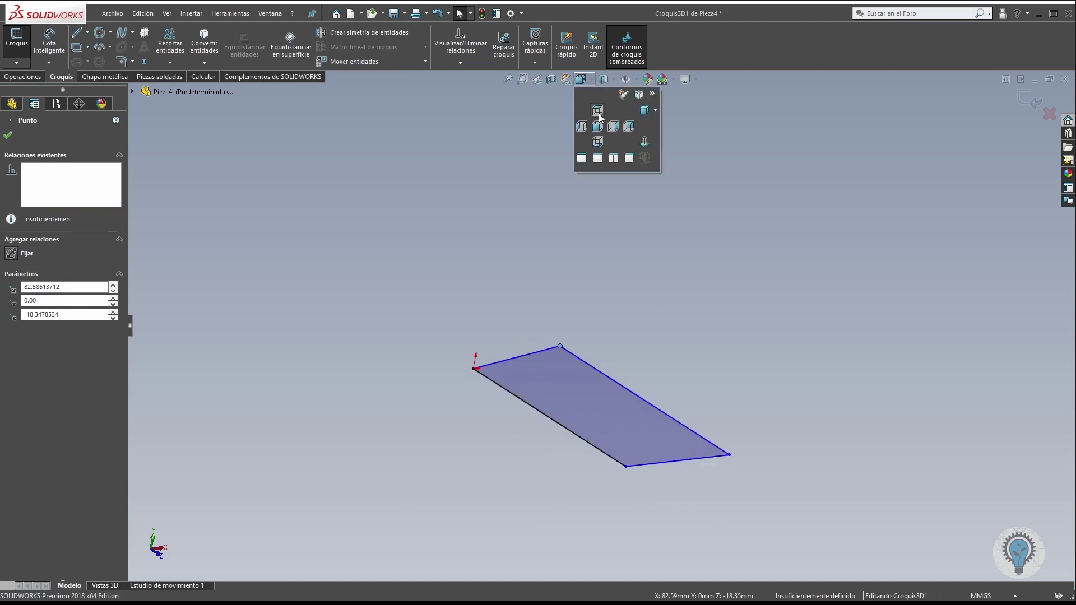
click(598, 111)
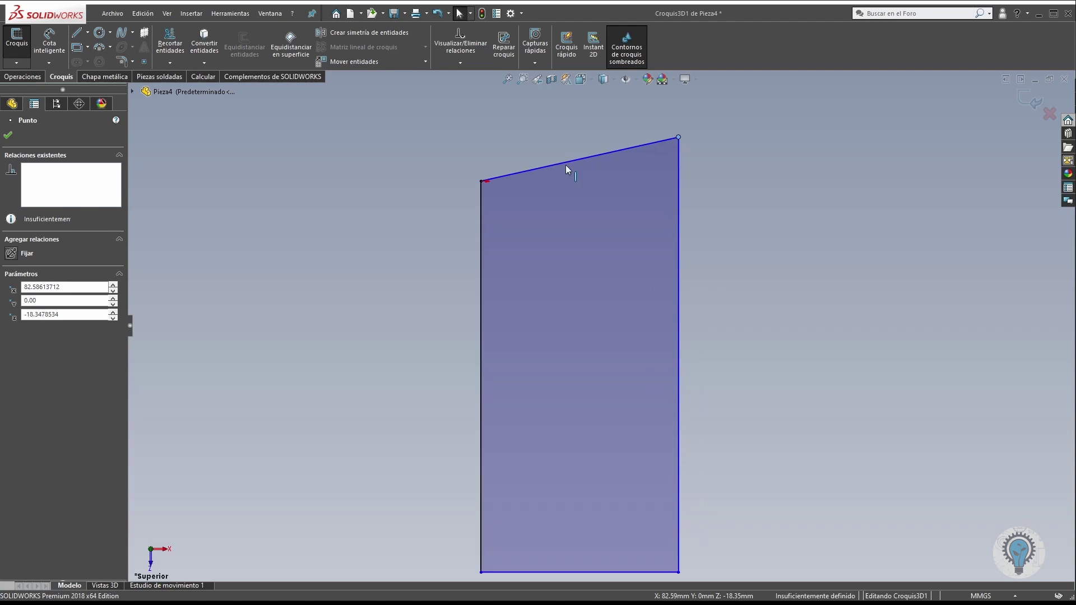
click(611, 152)
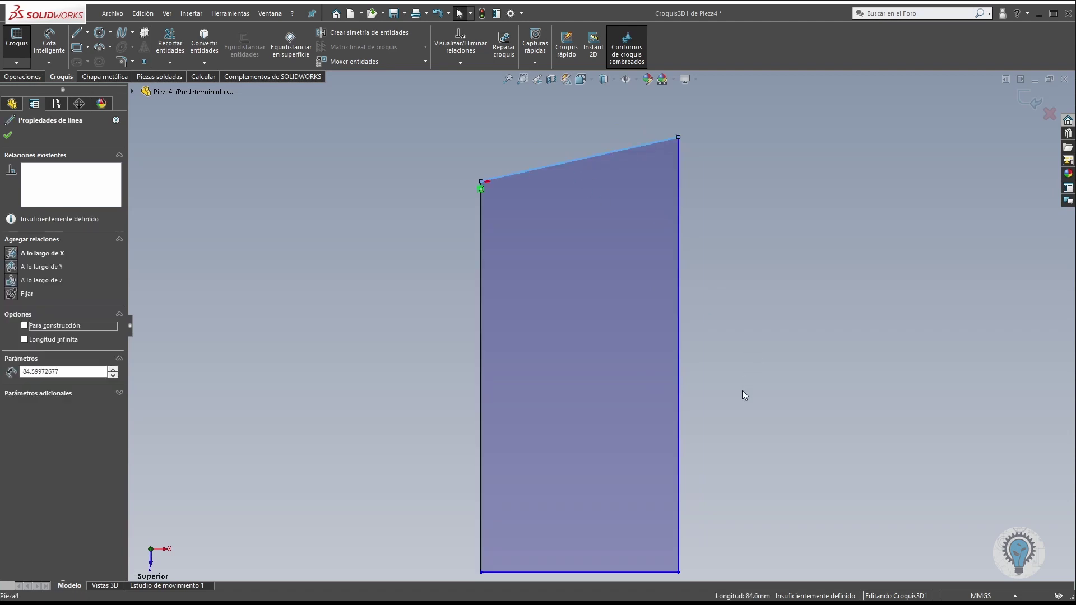
scroll(742, 390, up, 1)
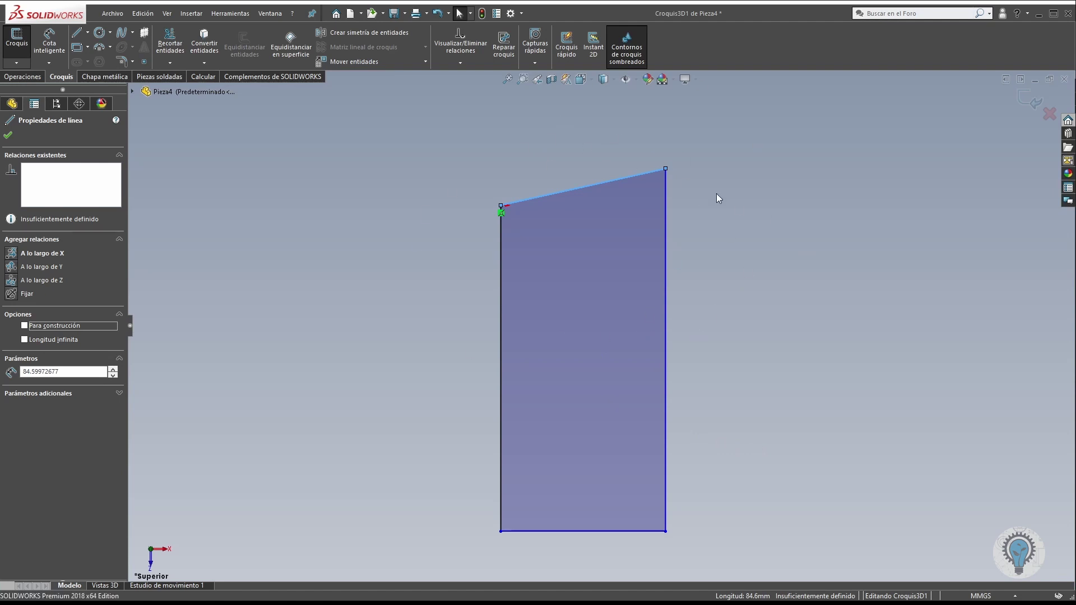
key(z)
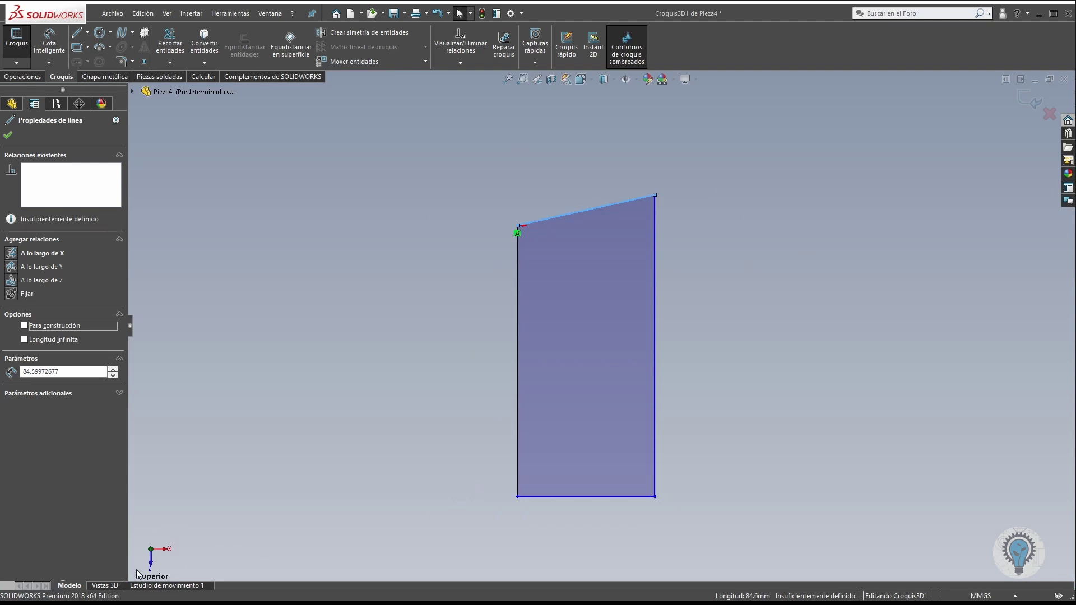
middle_drag(152, 519, 137, 440)
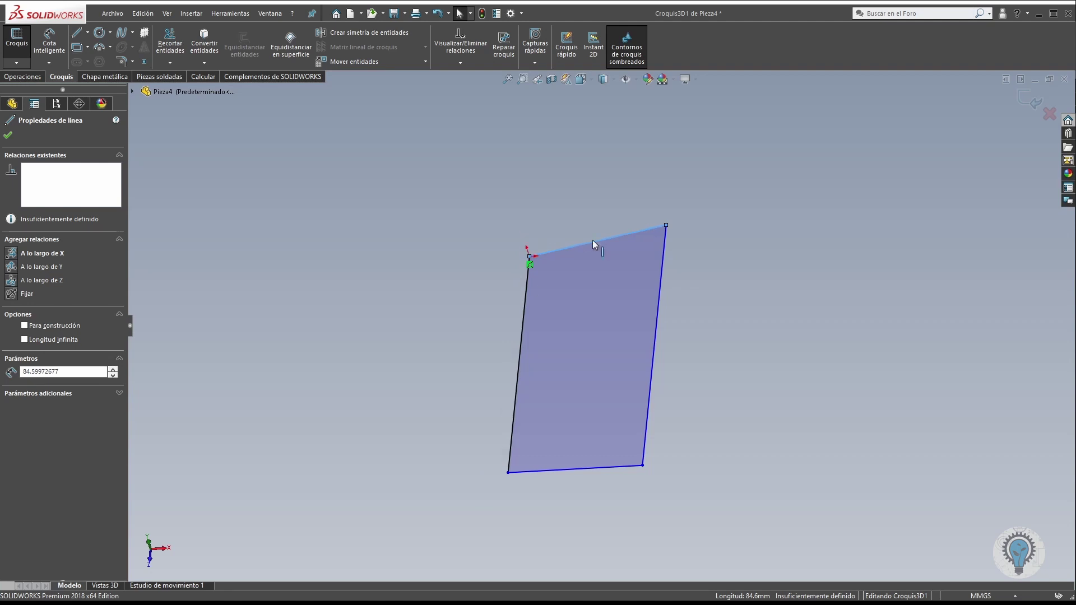
click(11, 258)
click(268, 487)
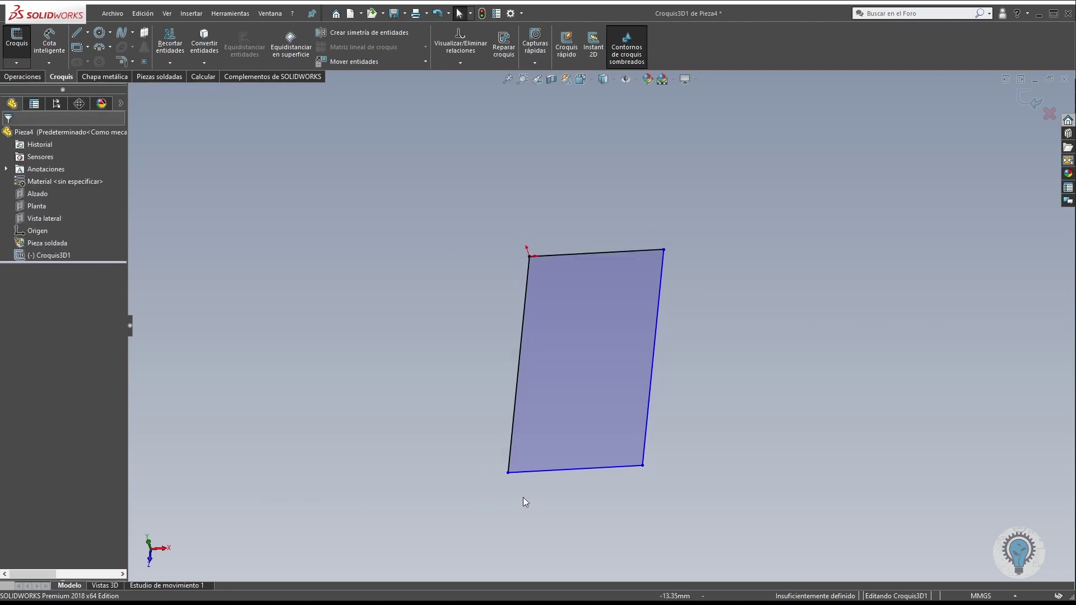
click(542, 474)
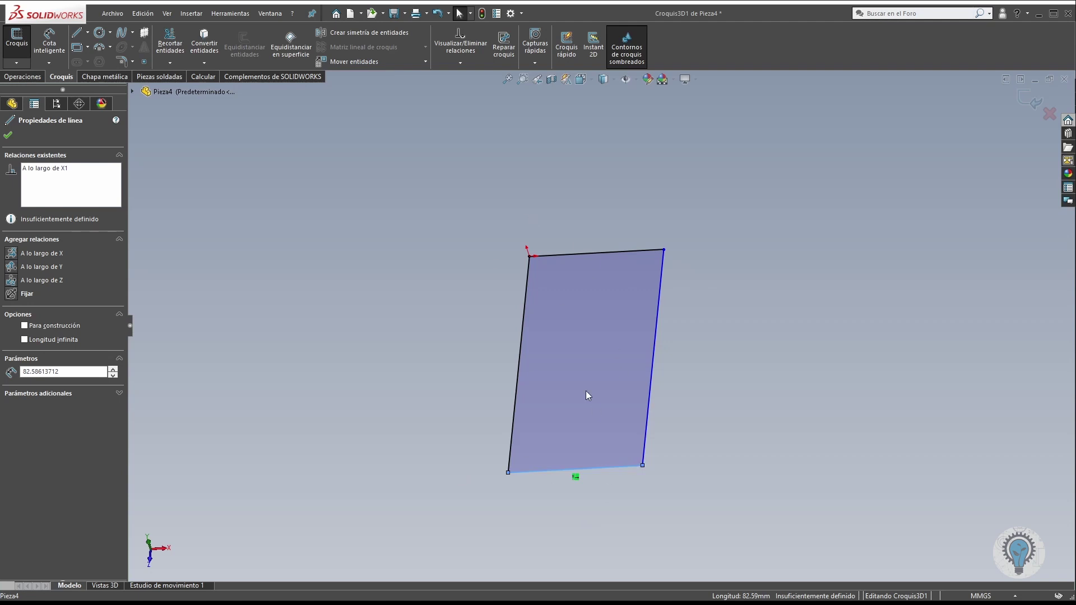
click(408, 244)
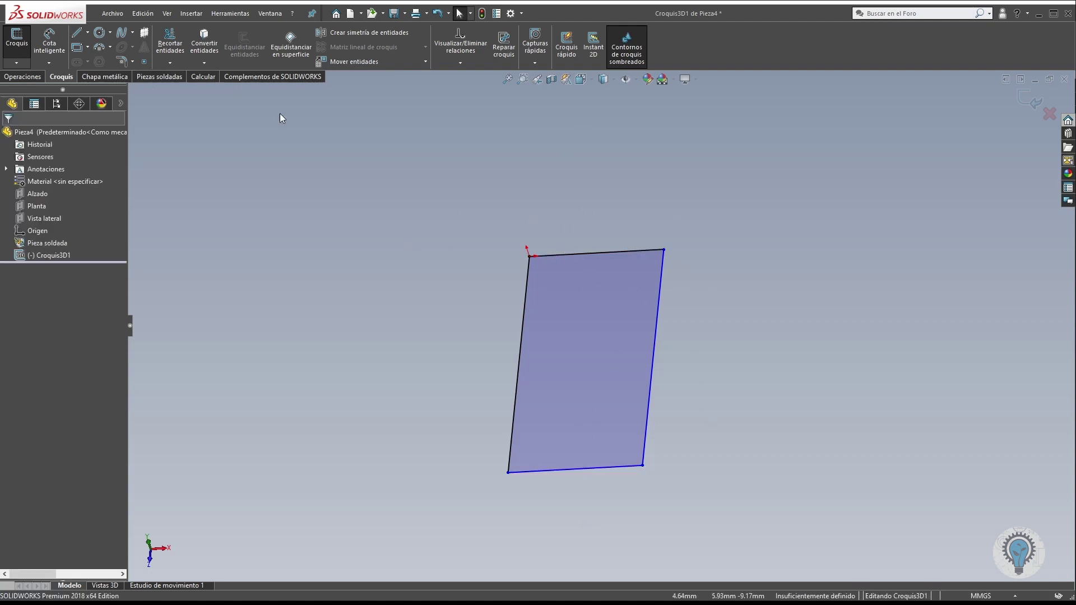
Sketch a loose slanted line about 126 mm long beside the rectangle, away from the origin.
click(77, 32)
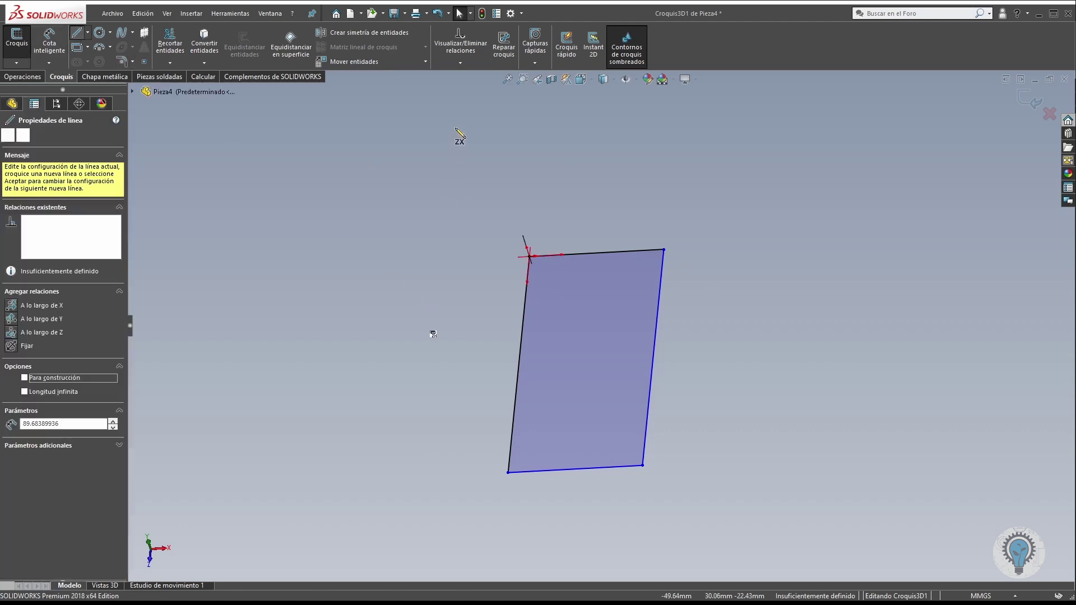
click(417, 320)
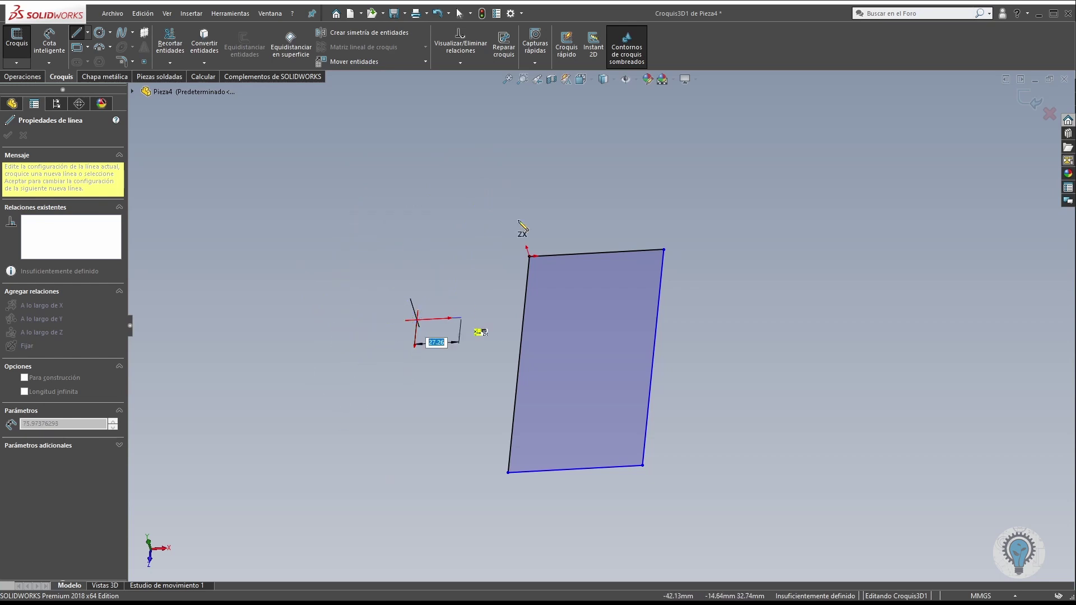
double_click(373, 164)
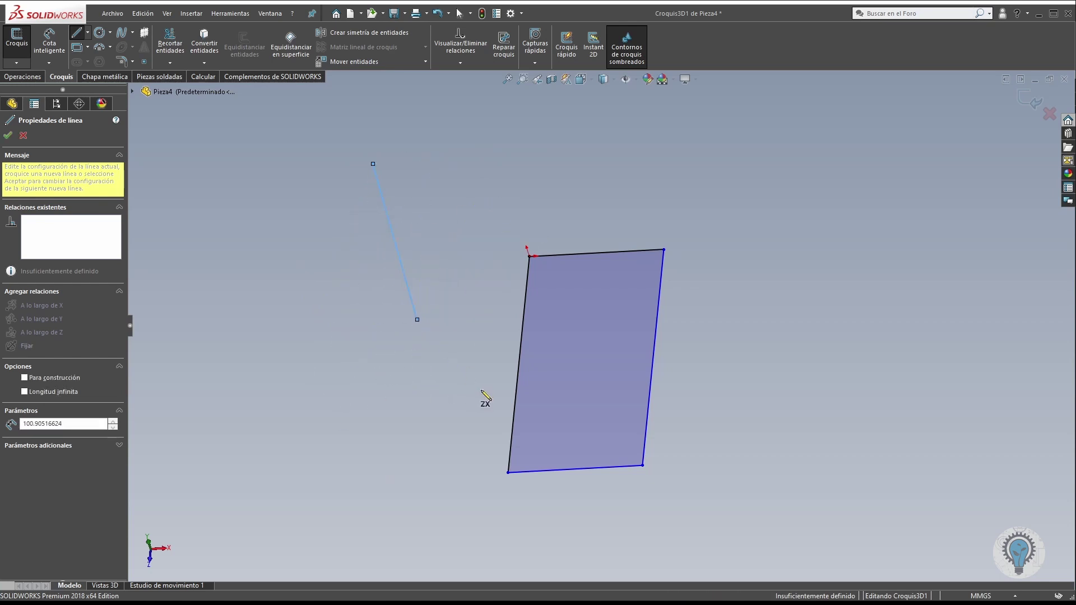
key(Escape)
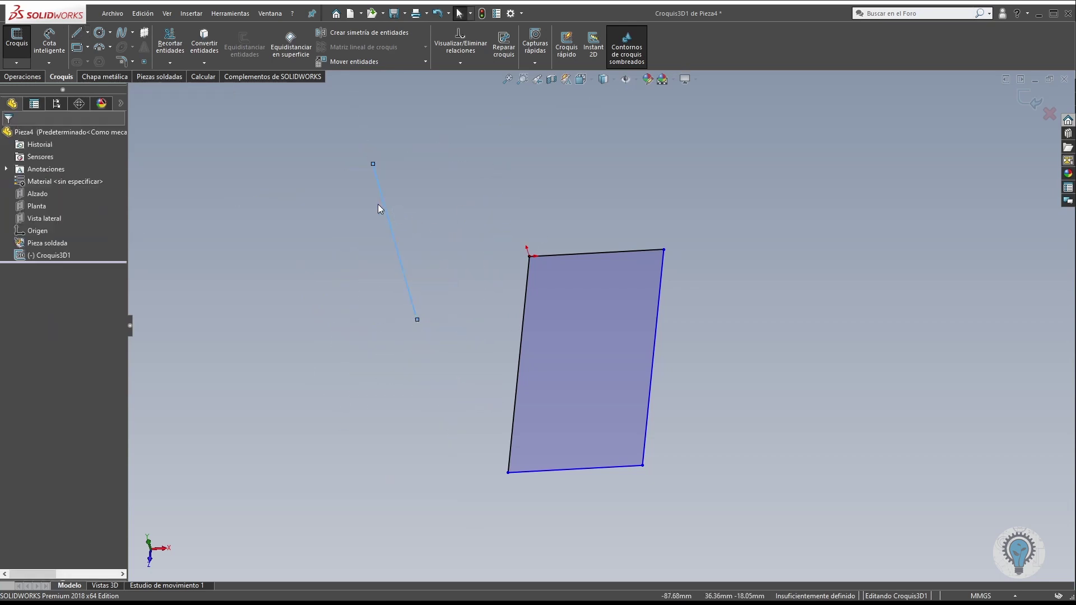
Try the A lo largo de Y relation on the loose line, move its endpoint, and delete the line.
click(382, 204)
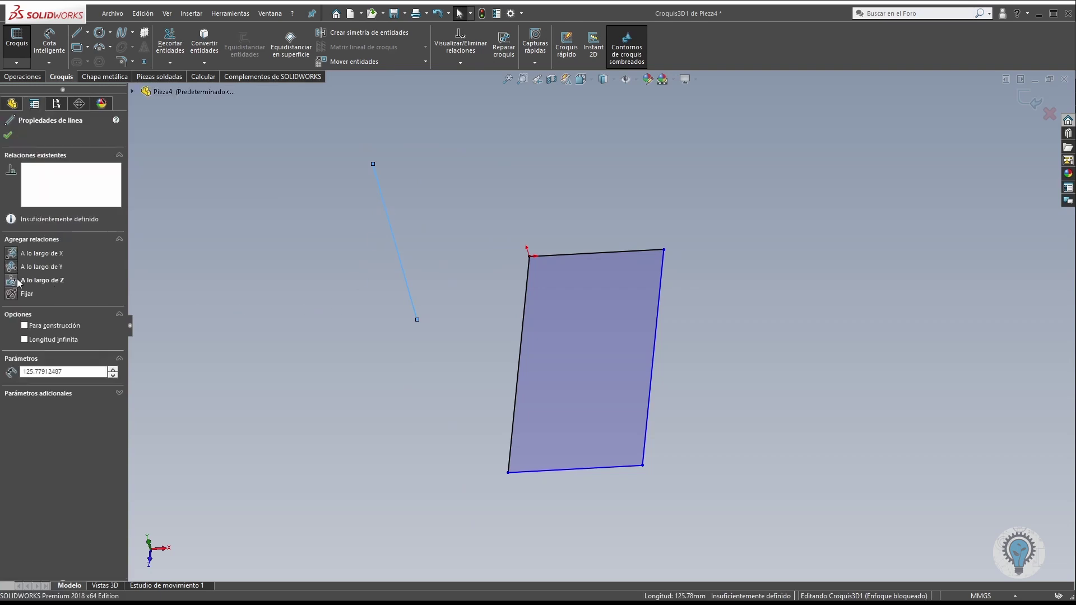
click(13, 269)
click(367, 387)
mouse_move(417, 321)
mouse_down()
mouse_move(406, 204)
mouse_move(413, 166)
mouse_up()
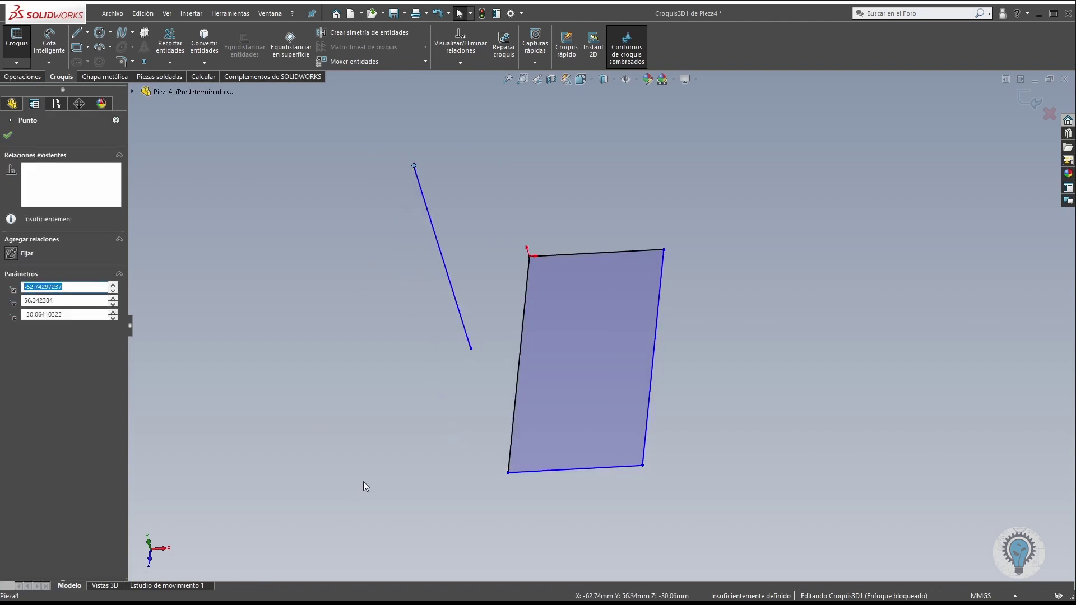
key(Delete)
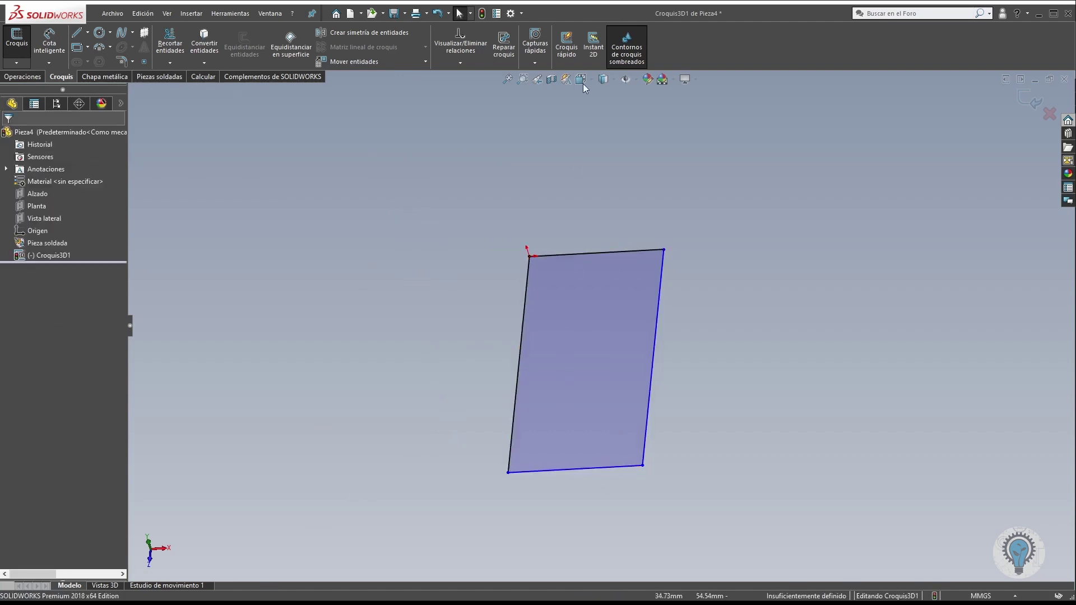
Sketch a line across the rectangle joining the midpoints of its two long edges.
click(583, 84)
click(598, 100)
click(77, 33)
click(602, 189)
click(602, 470)
key(Escape)
Dimension the rectangle's short edge at the origin to 500 mm and its long edge to 1000 mm.
click(46, 40)
click(323, 336)
click(277, 337)
text(500)
key(Return)
click(560, 351)
click(557, 405)
text(100)
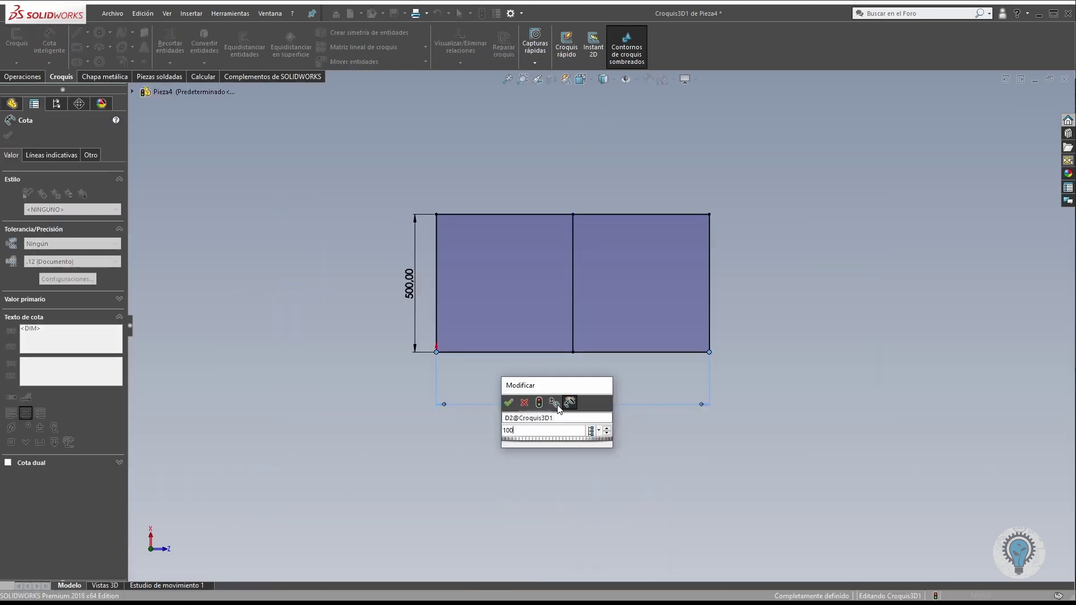
text(0)
key(Return)
Sketch two lines from the ends of the short edge at the origin, meeting at an apex above the base.
mouse_move(564, 337)
middle_down()
mouse_move(569, 321)
mouse_move(541, 315)
middle_up()
key(Escape)
click(77, 33)
click(468, 348)
click(481, 211)
click(553, 310)
key(Escape)
Sketch a second pair of lines from the opposite short edge's ends, meeting at an apex above the base.
click(76, 33)
click(628, 449)
click(659, 306)
click(715, 411)
key(Escape)
Connect the two triangle apexes with a ridge line and add the A lo largo de Z relation to it.
click(77, 33)
click(480, 211)
click(658, 306)
key(Escape)
click(594, 272)
click(13, 282)
key(Escape)
Sketch a construction line from the apex on the origin side to the midpoint of the 500 mm base edge.
mouse_move(629, 364)
middle_down()
mouse_move(593, 359)
mouse_move(603, 304)
middle_up()
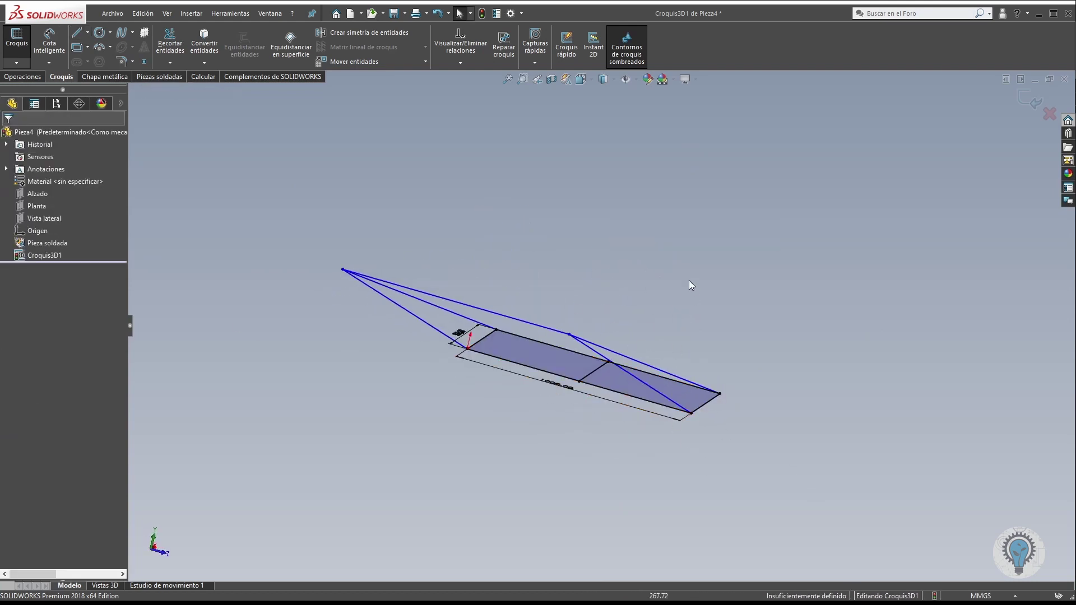
middle_drag(629, 365, 571, 411)
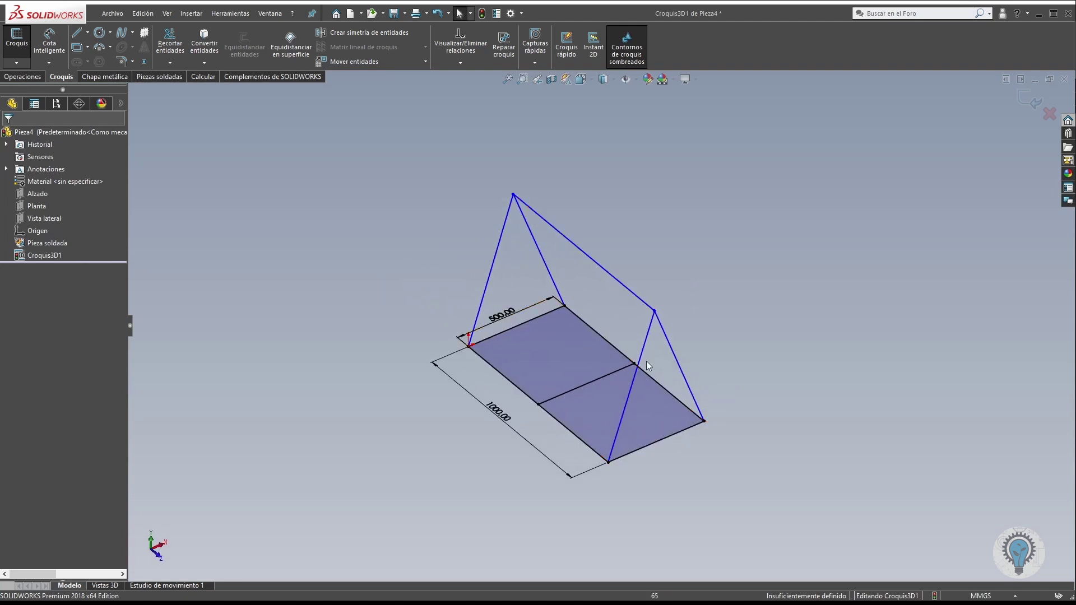
middle_drag(546, 325, 629, 263)
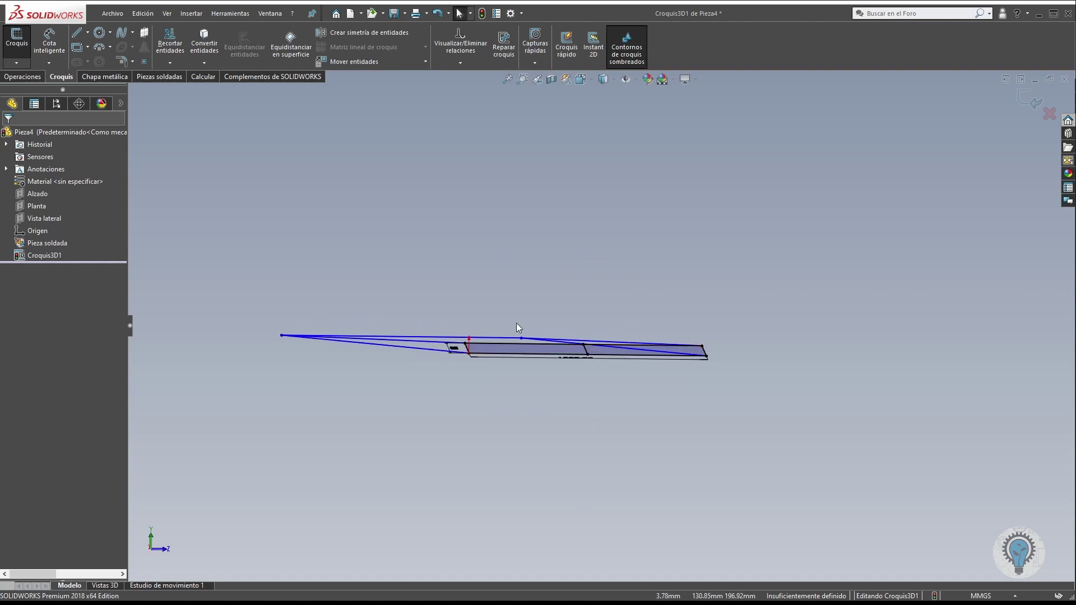
middle_drag(500, 330, 453, 397)
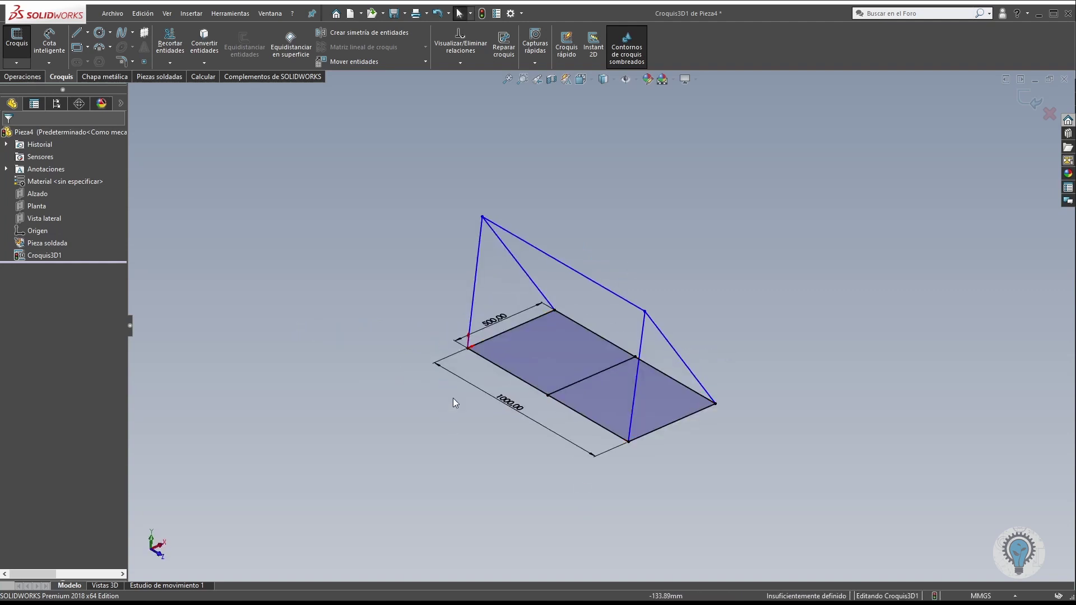
click(87, 32)
click(93, 60)
click(482, 216)
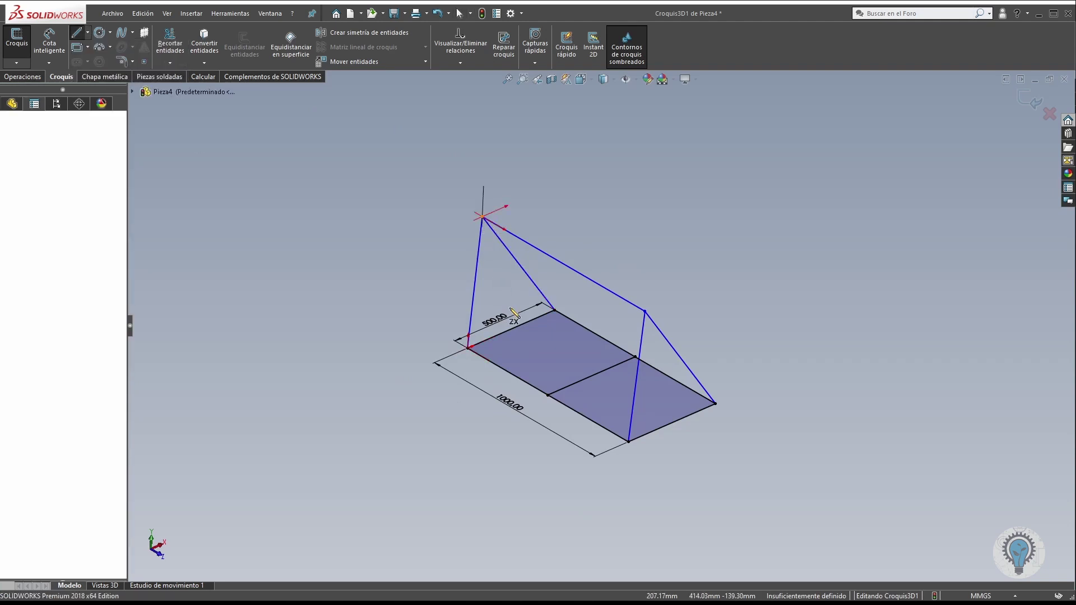
click(511, 329)
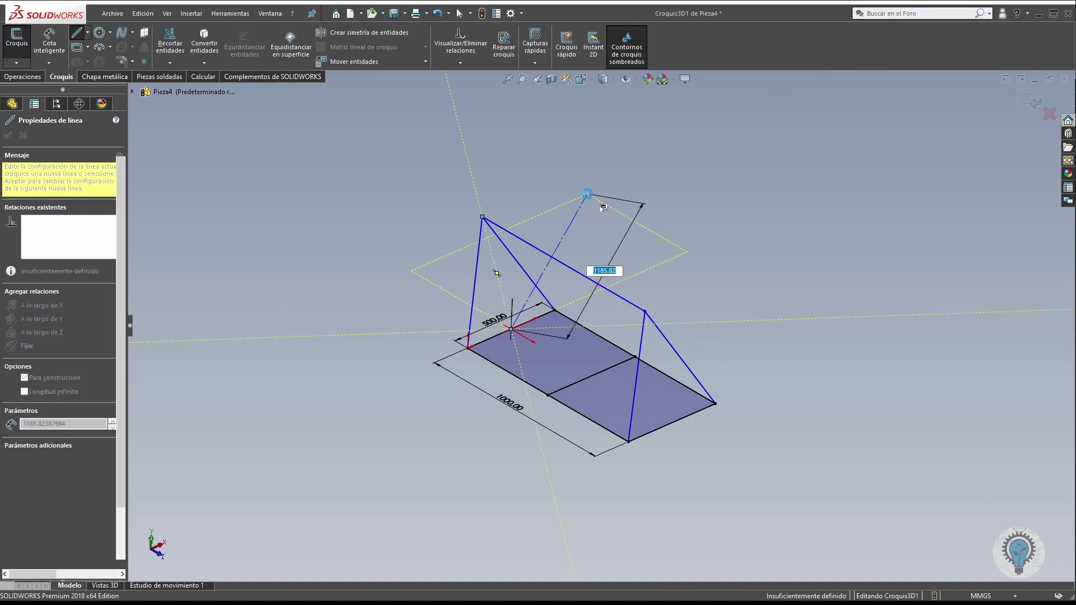
key(Escape)
Add the A lo largo de Y relation to the construction line below the apex.
click(491, 255)
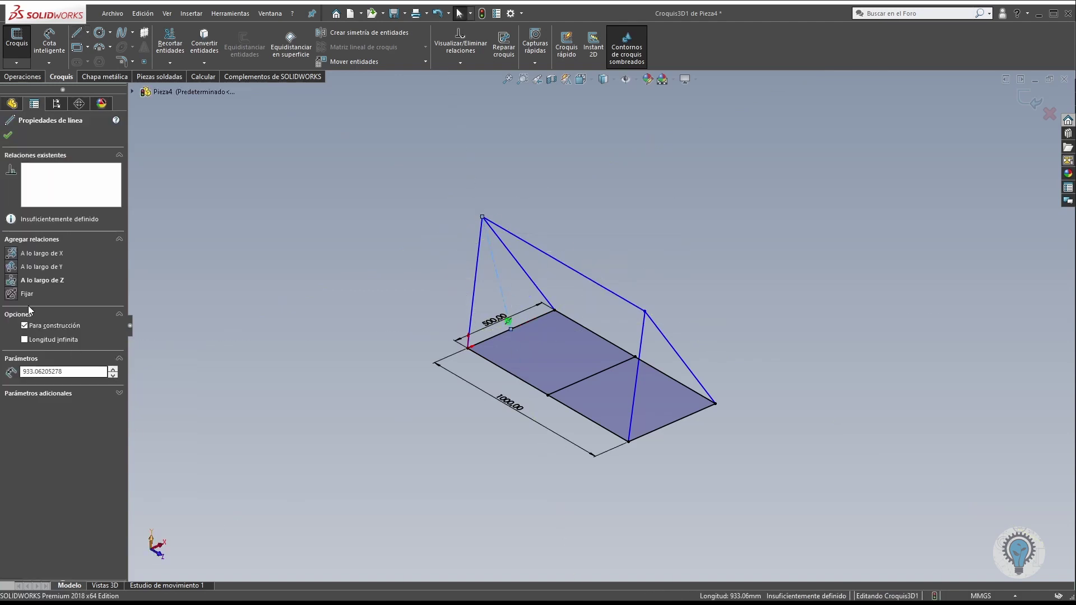
click(13, 268)
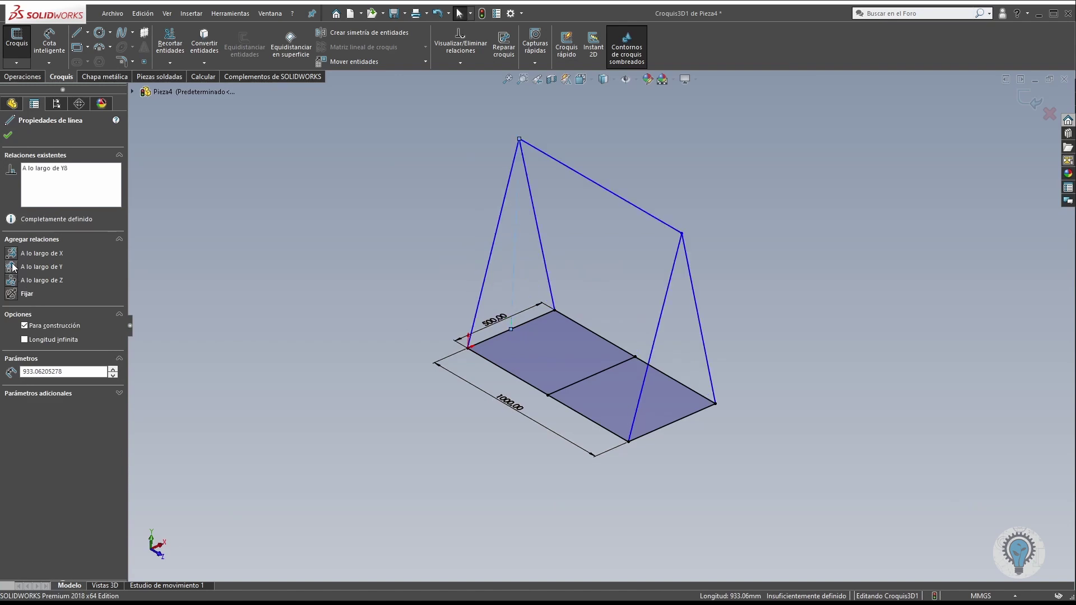
click(322, 331)
Dimension the vertical construction line to 500 mm to set the frame's height.
mouse_move(604, 332)
middle_down()
mouse_move(588, 300)
mouse_move(523, 271)
mouse_move(459, 280)
mouse_move(425, 213)
middle_up()
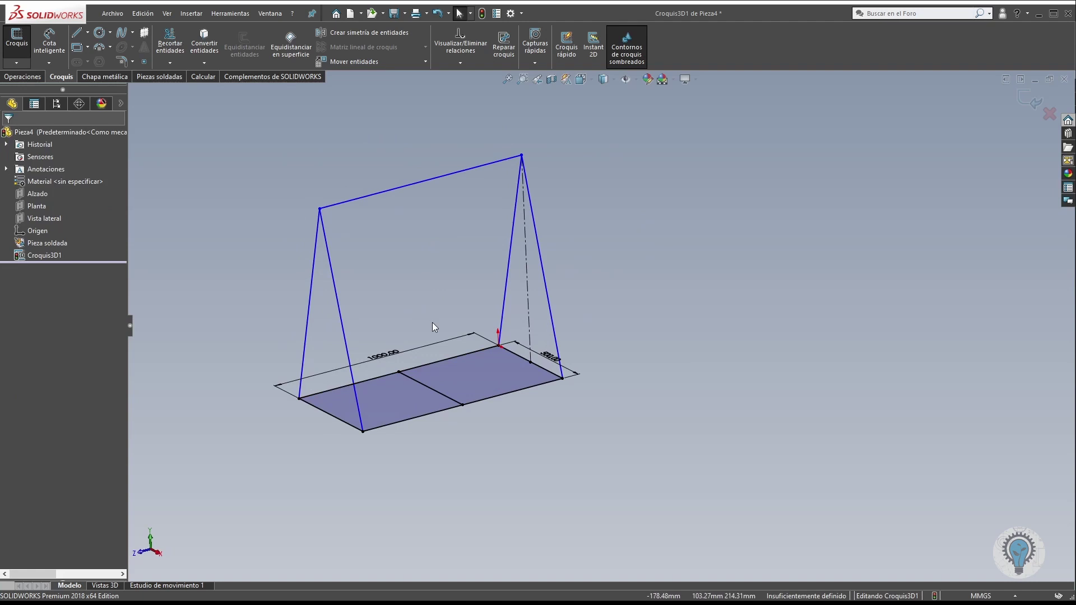
scroll(432, 321, up, 2)
scroll(521, 304, down, 2)
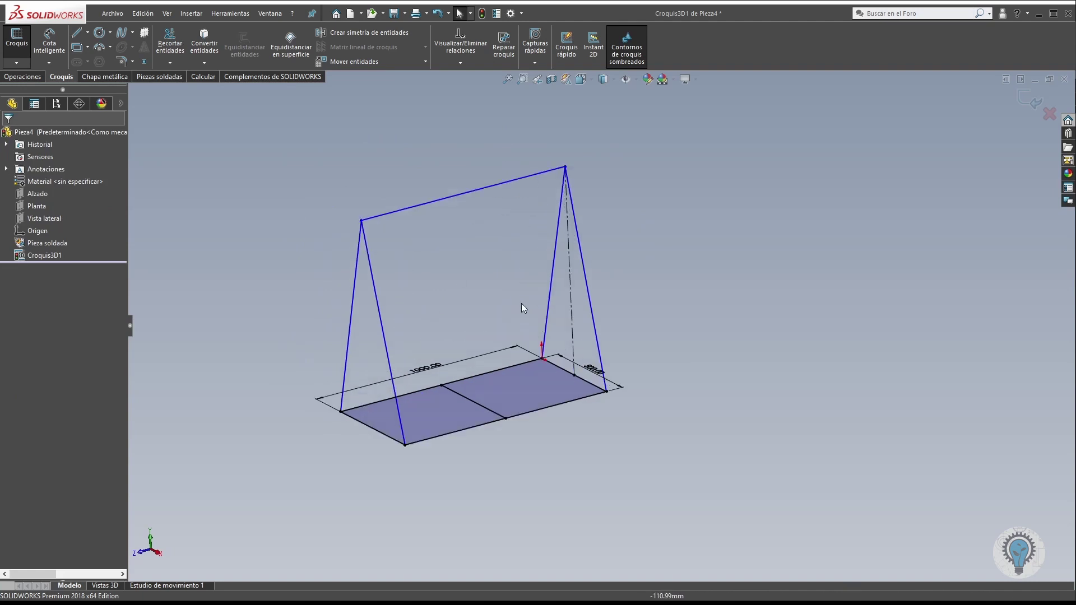
click(63, 39)
click(569, 256)
click(636, 238)
text(500)
key(Return)
Make the ridge line equal in length to the long edge of the base.
scroll(409, 357, down, 1)
key(Escape)
scroll(369, 354, down, 1)
click(470, 234)
ctrl+click(515, 421)
click(20, 393)
key(Escape)
Sketch two lines from the middle cross line's ends to the ridge's midpoint and close the 3D sketch.
scroll(456, 348, up, 1)
click(77, 33)
click(482, 357)
click(515, 243)
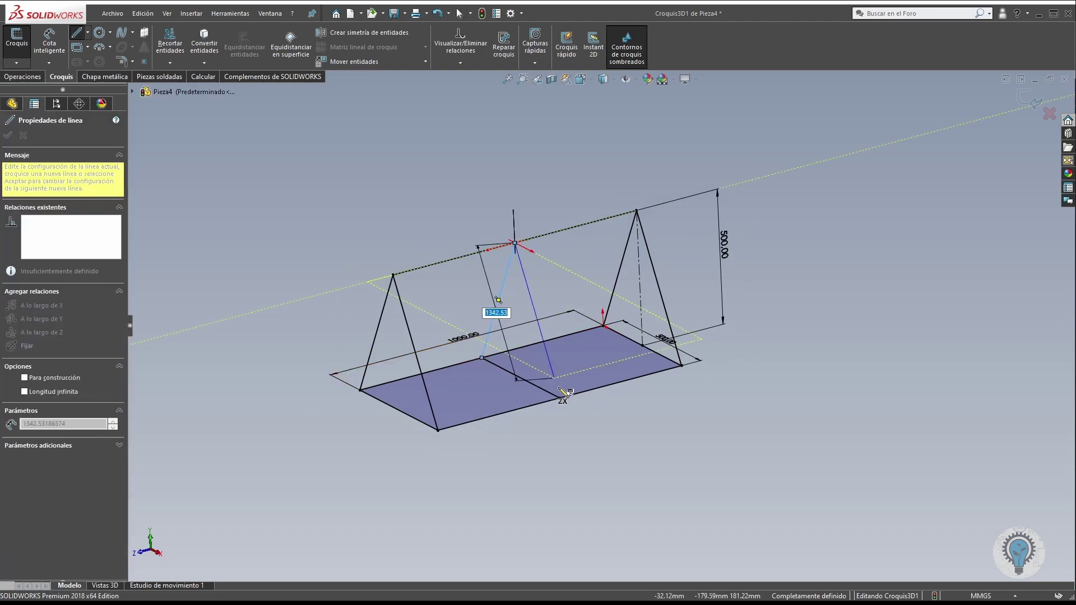
click(559, 397)
key(Escape)
mouse_move(530, 236)
middle_down()
mouse_move(516, 196)
mouse_move(674, 240)
mouse_move(706, 314)
middle_up()
scroll(712, 308, up, 2)
scroll(715, 304, down, 2)
scroll(711, 301, down, 2)
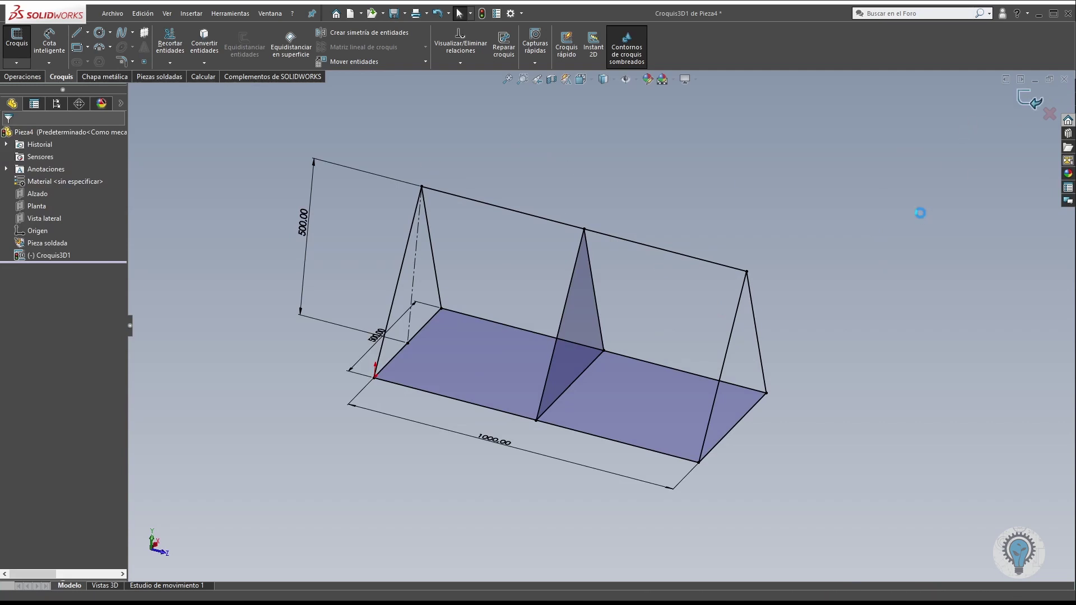
click(758, 223)
Start a structural member with the iso standard, type tubo cuadrado and size 20 x 20 x 2.
middle_drag(514, 290, 502, 289)
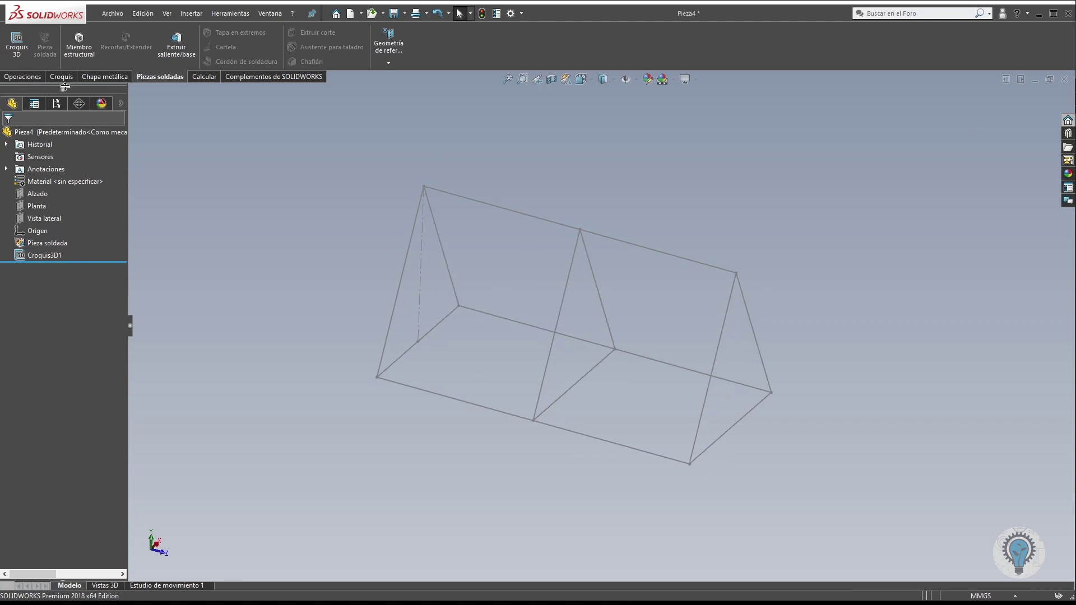
click(79, 45)
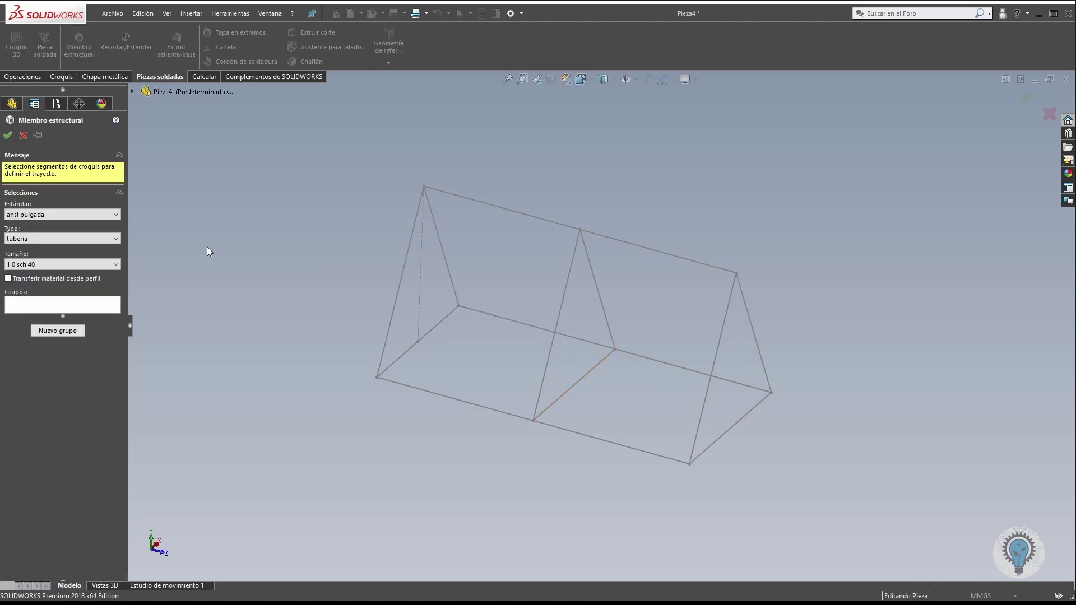
click(118, 215)
click(103, 233)
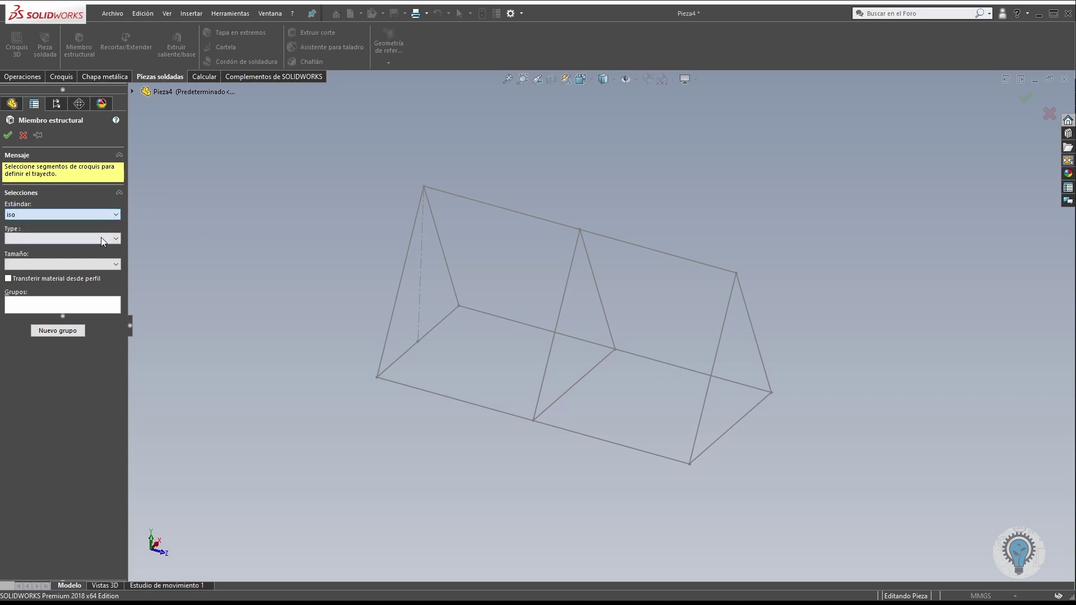
click(101, 237)
click(84, 256)
click(60, 263)
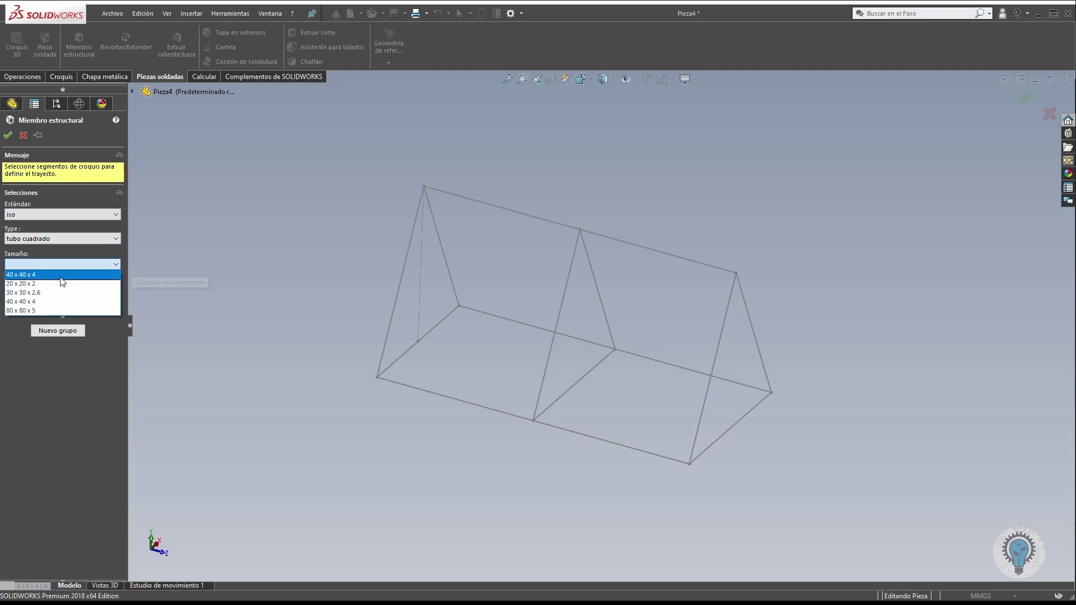
click(66, 284)
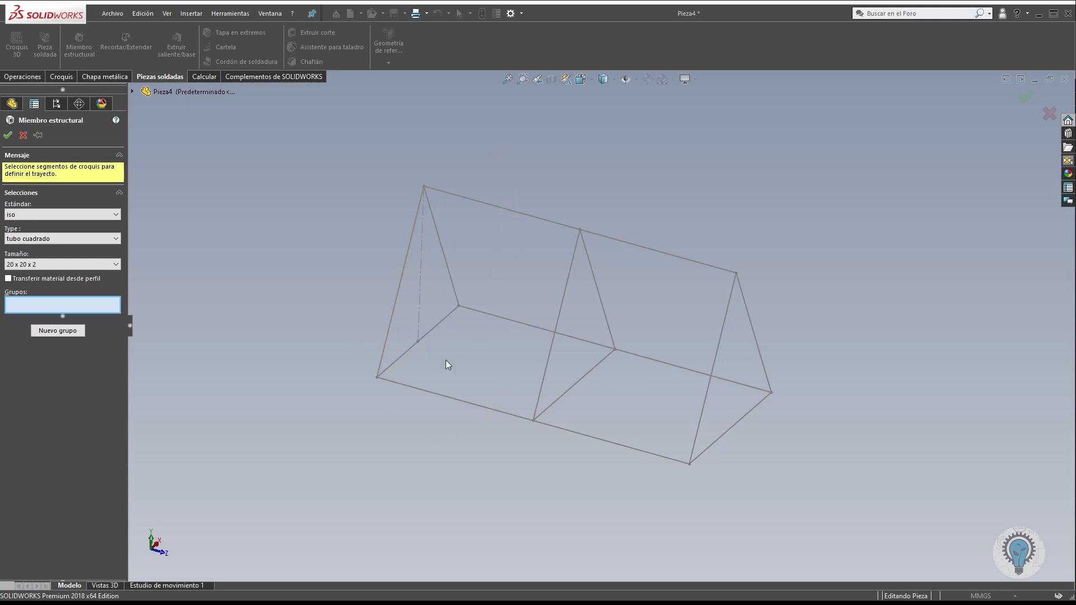
Assign the end triangle at the origin to the first group and the opposite end triangle to a new group.
click(451, 314)
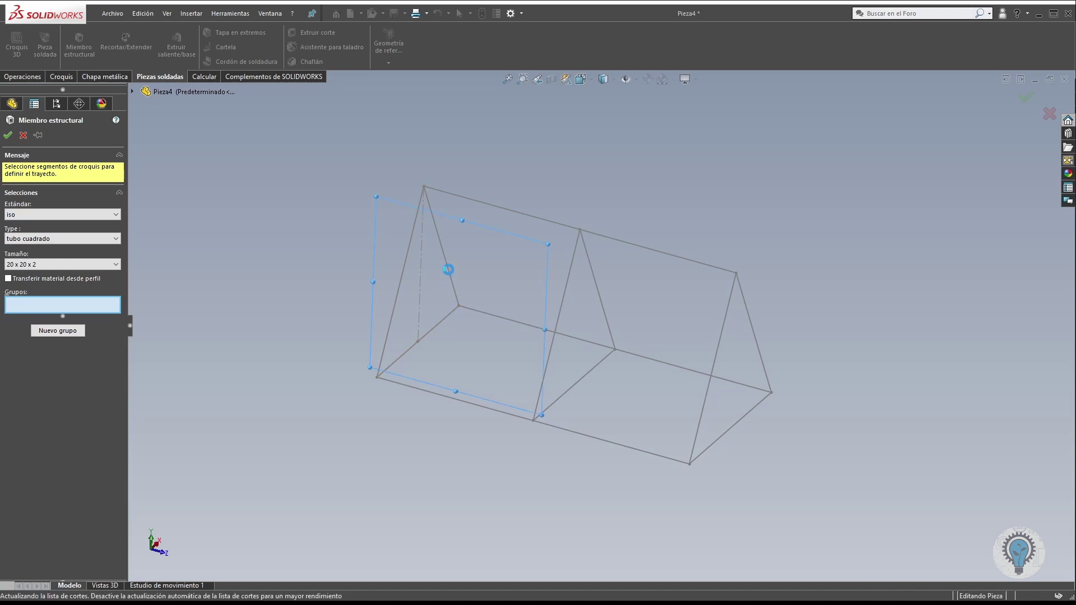
click(439, 242)
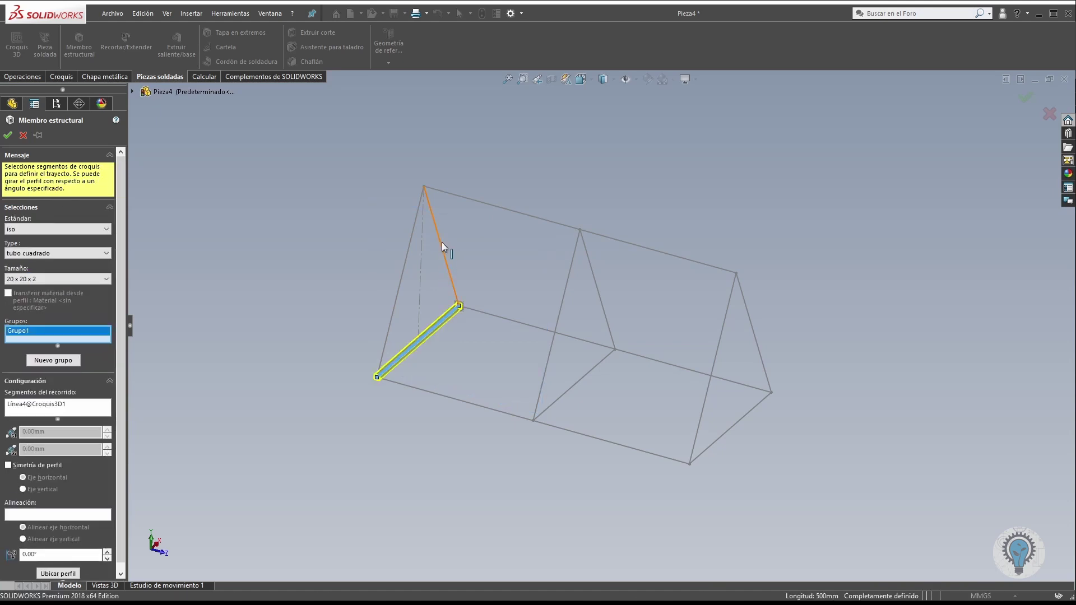
click(393, 311)
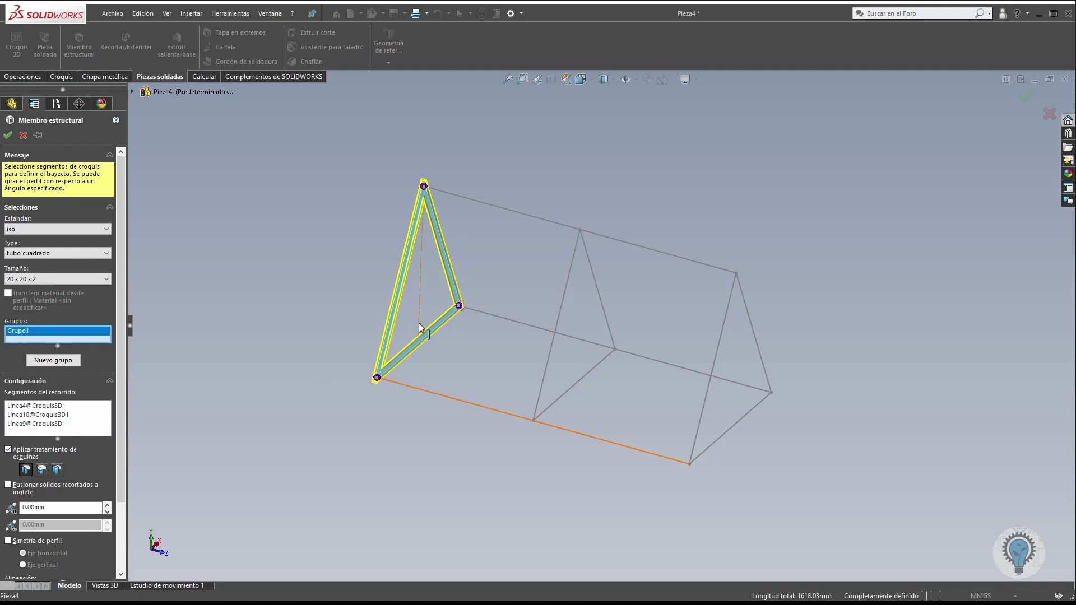
click(63, 362)
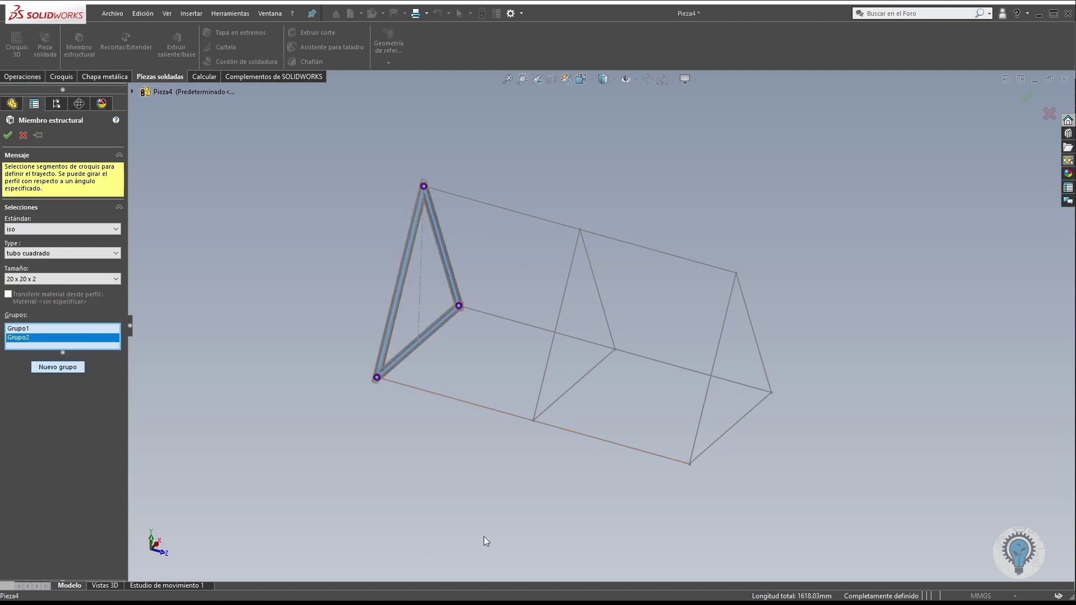
click(704, 452)
click(747, 321)
click(714, 361)
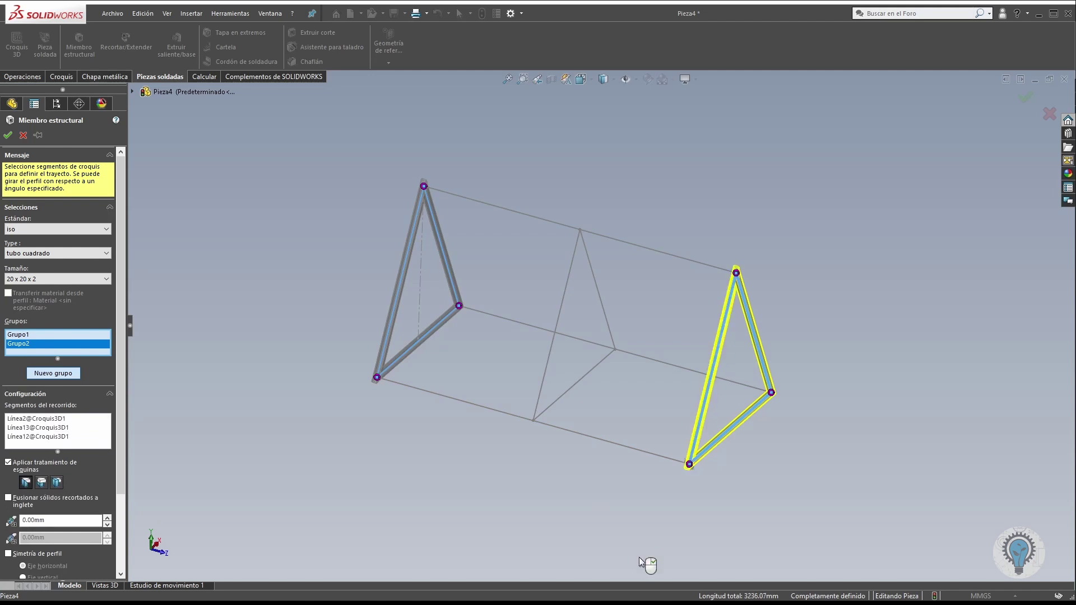
Add a third group with the two long base edges and the ridge line.
click(43, 373)
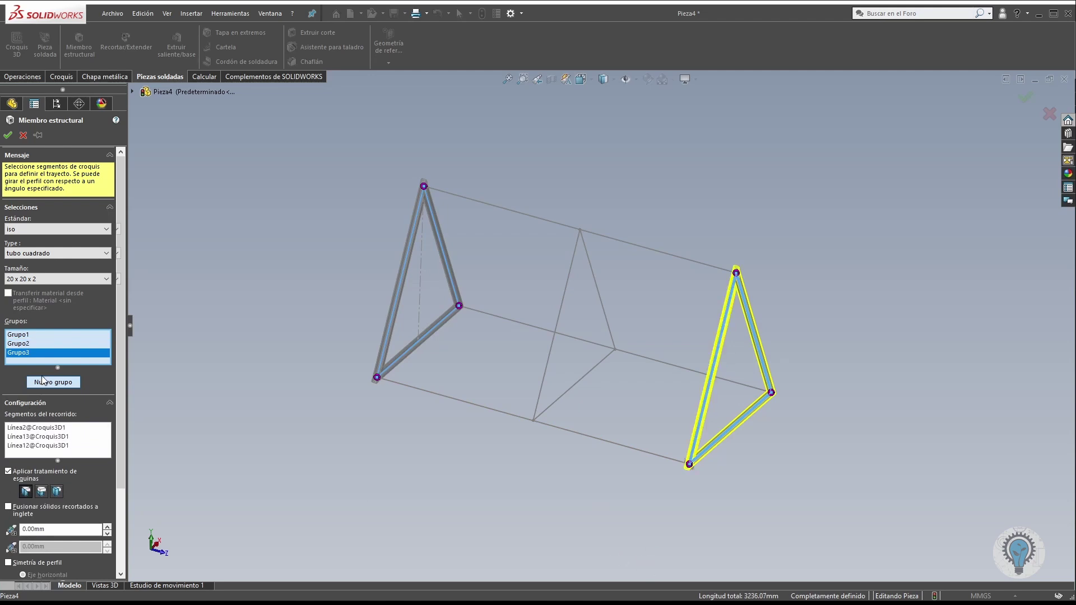
click(416, 387)
click(499, 208)
click(498, 316)
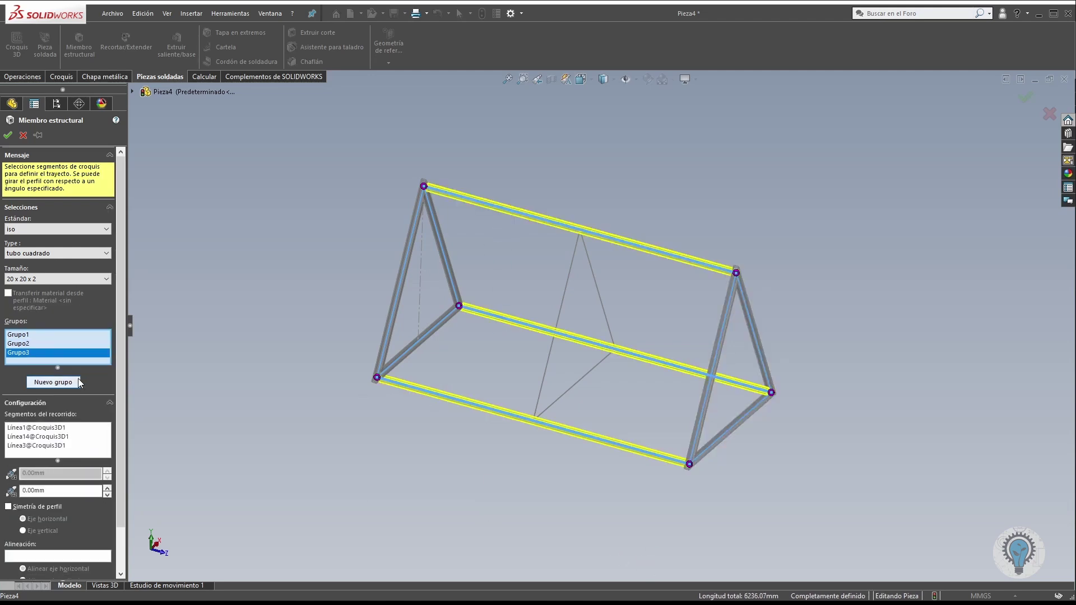
Add a fourth group with the three lines of the middle triangle and inspect the corner at the origin.
click(53, 382)
click(582, 379)
click(599, 305)
click(550, 350)
middle_drag(550, 350, 644, 286)
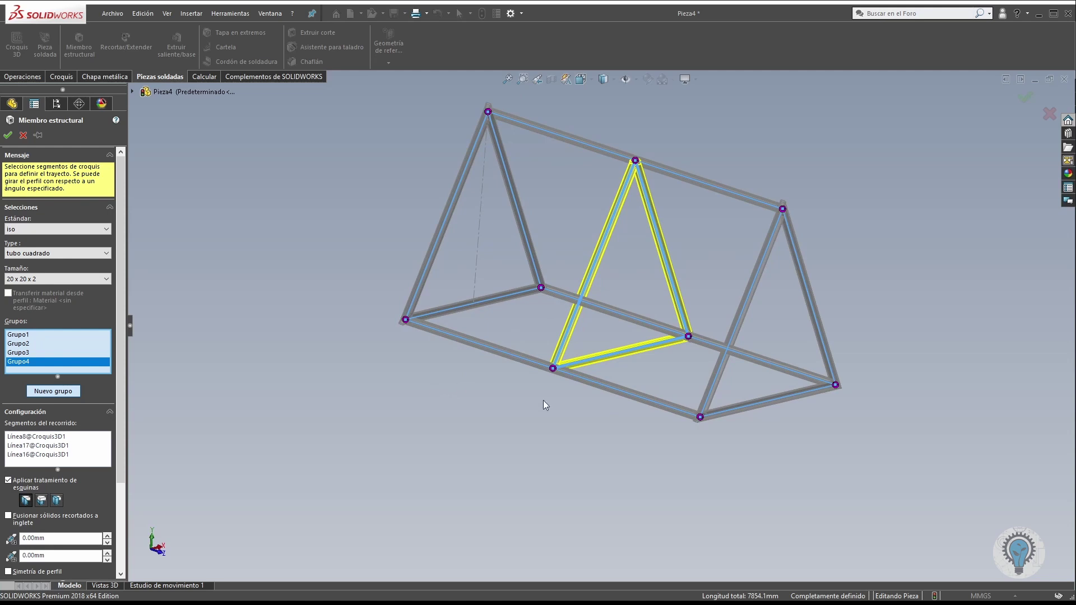
scroll(500, 327, down, 10)
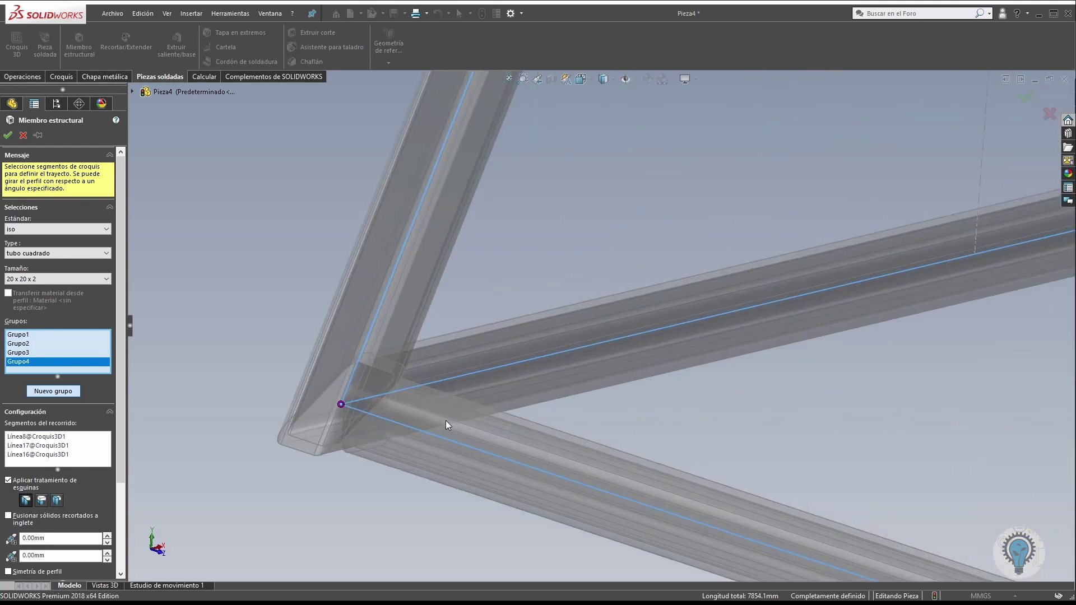
scroll(393, 425, up, 5)
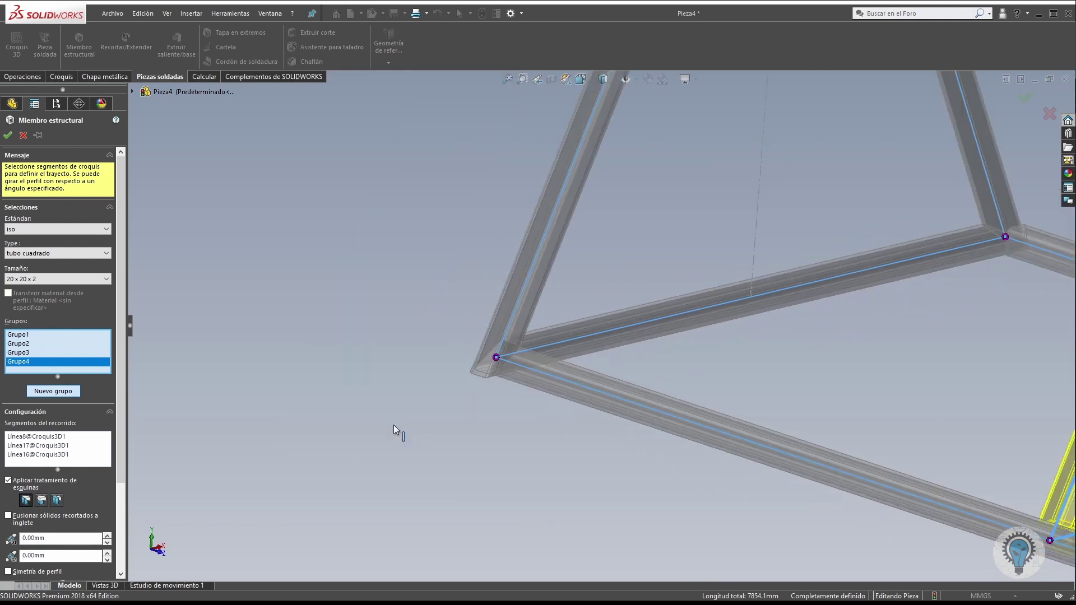
Examine how the middle triangle's corner tubes meet the long base tube.
scroll(712, 375, down, 6)
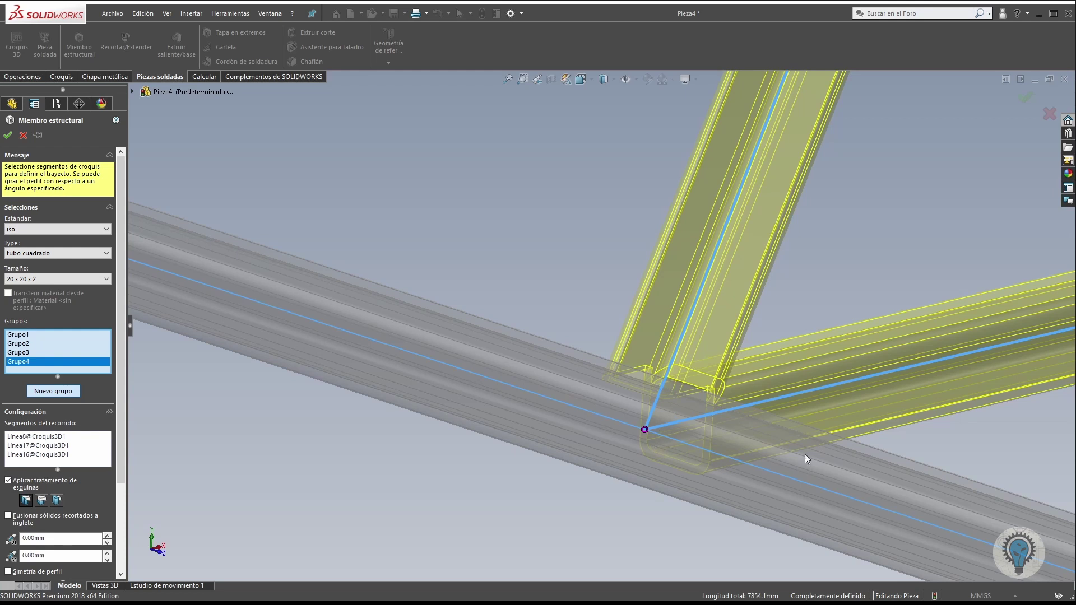
scroll(703, 393, down, 5)
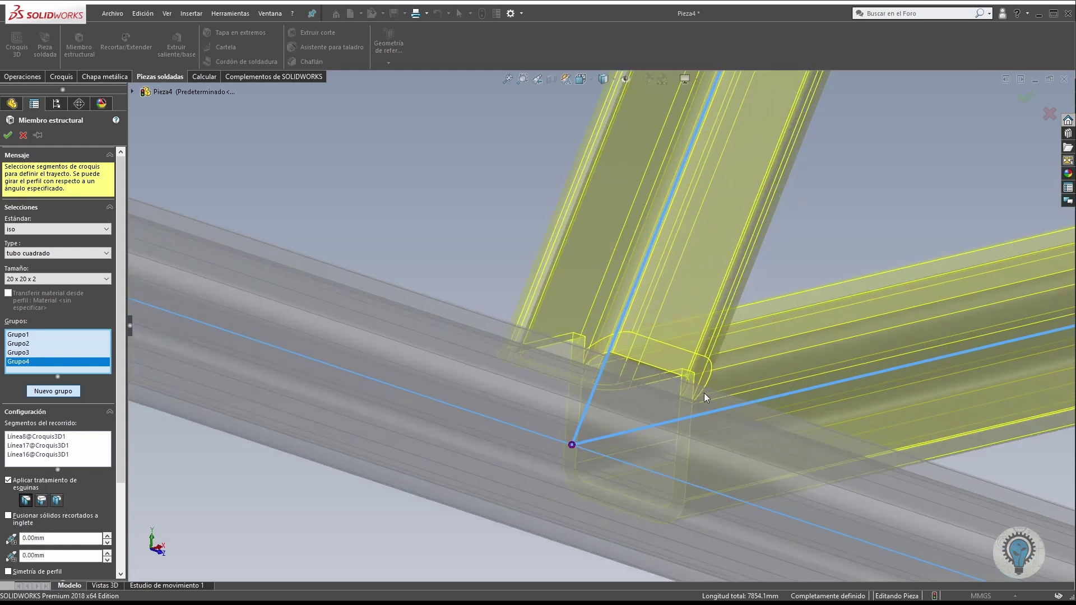
scroll(669, 375, up, 5)
scroll(502, 217, down, 2)
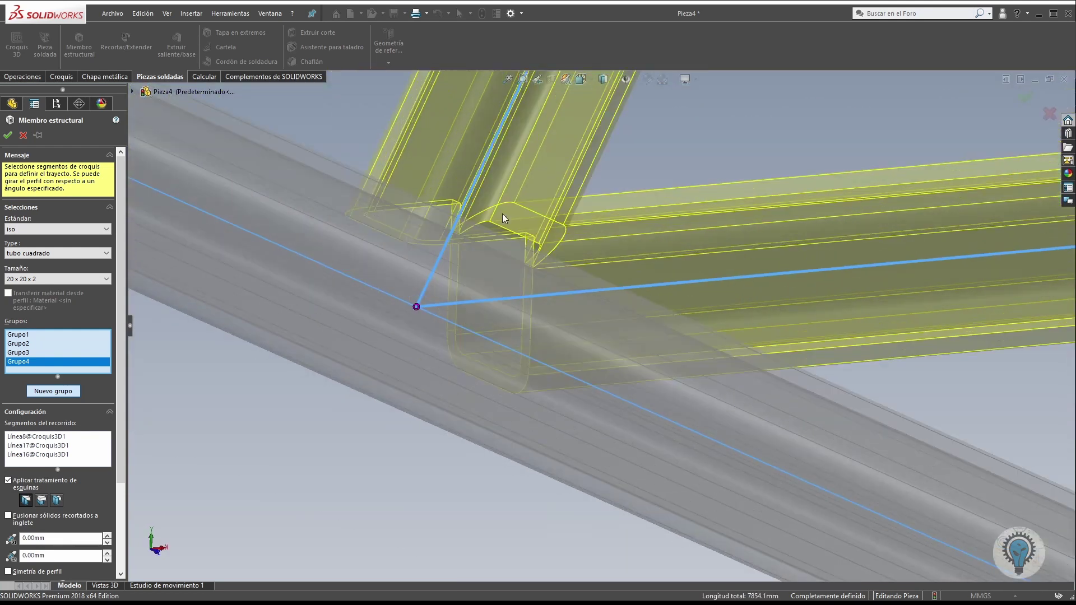
scroll(526, 271, up, 2)
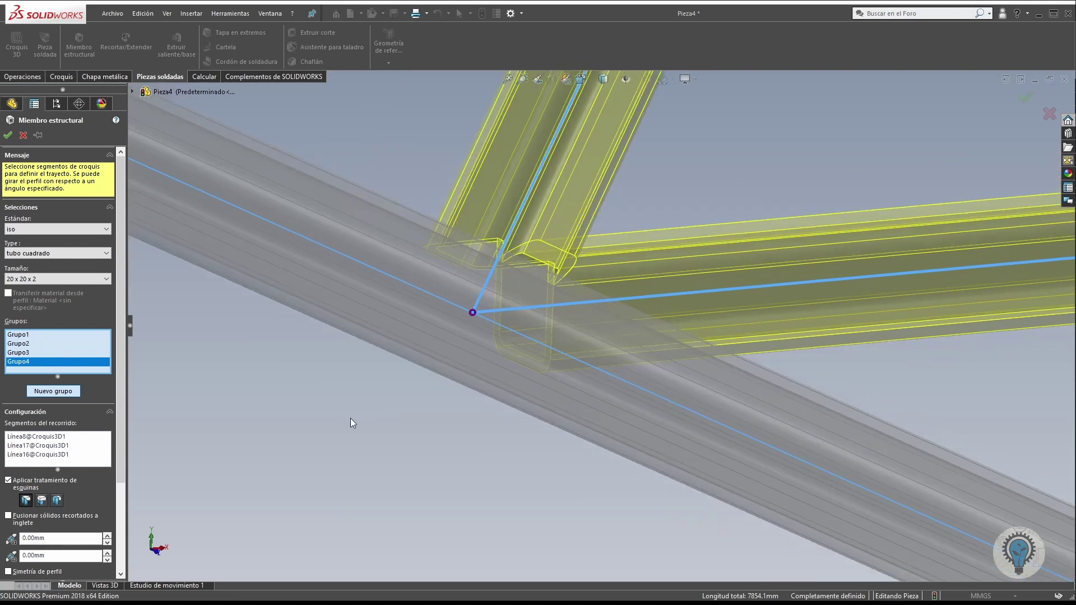
scroll(370, 420, up, 2)
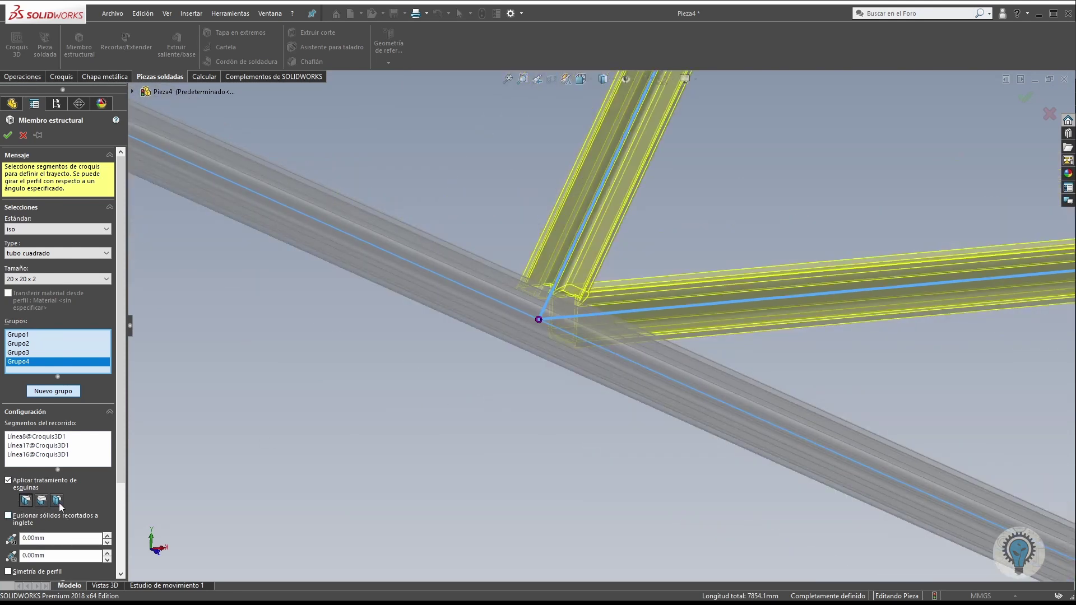
Try both butt-joint corner treatments on the first group and return it to mitred corners.
click(24, 335)
scroll(369, 436, up, 6)
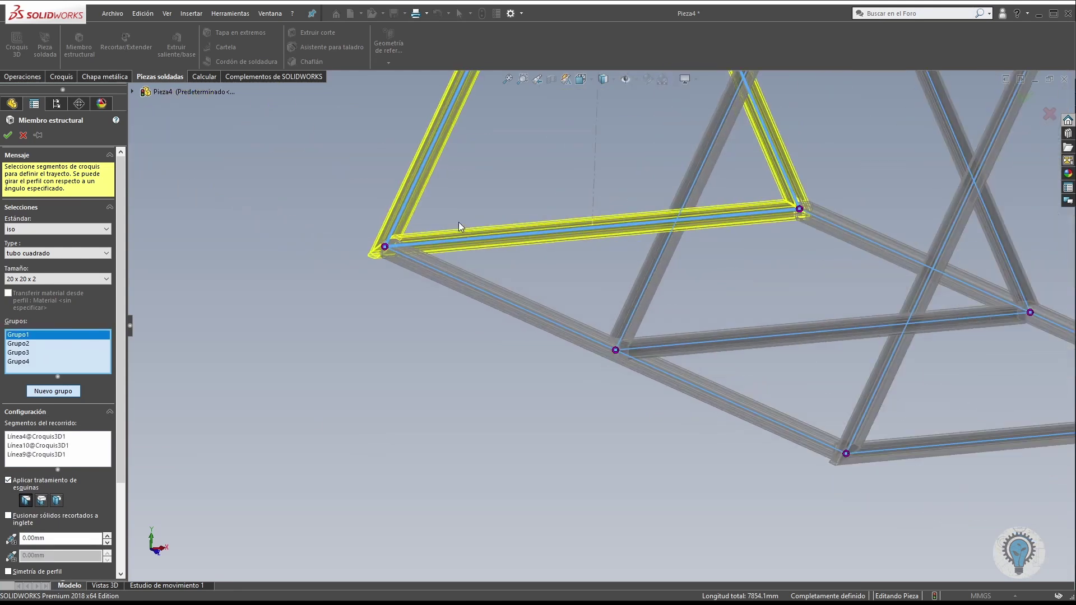
scroll(437, 224, down, 10)
ctrl+middle_drag(324, 445, 374, 395)
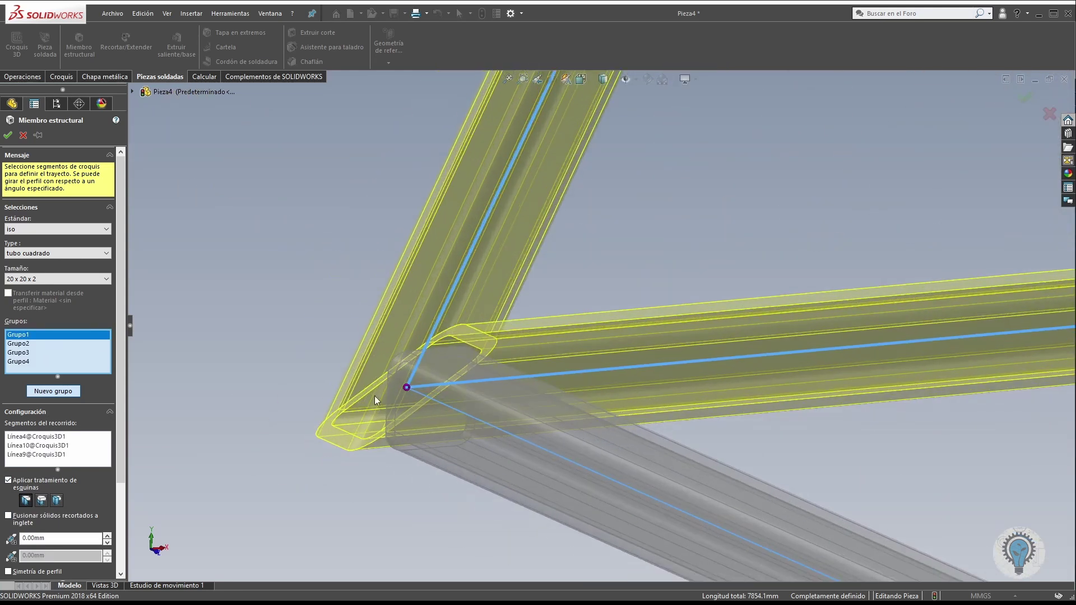
click(42, 501)
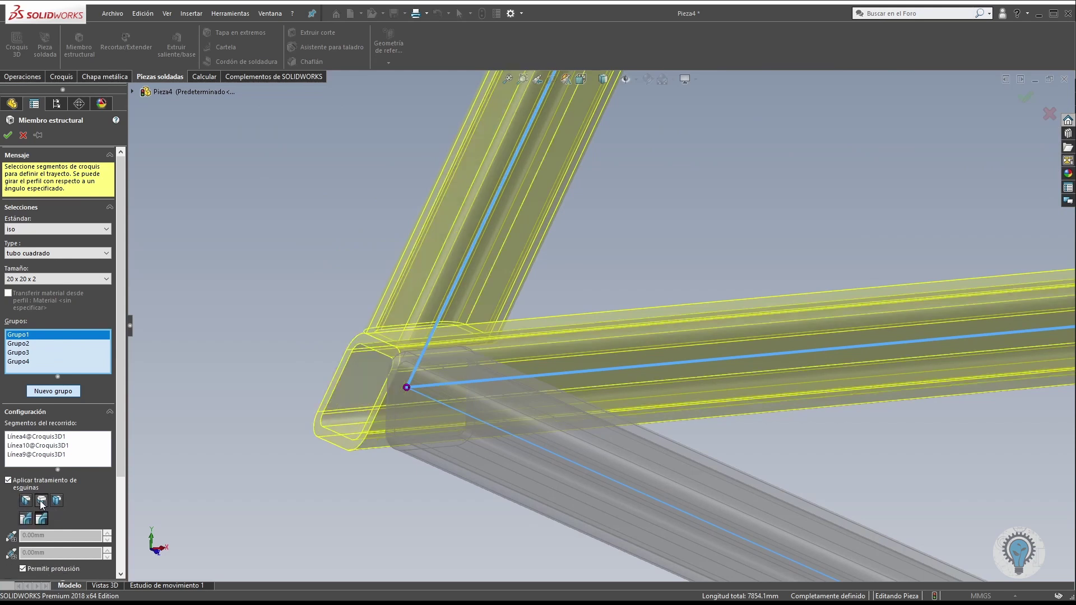
click(56, 502)
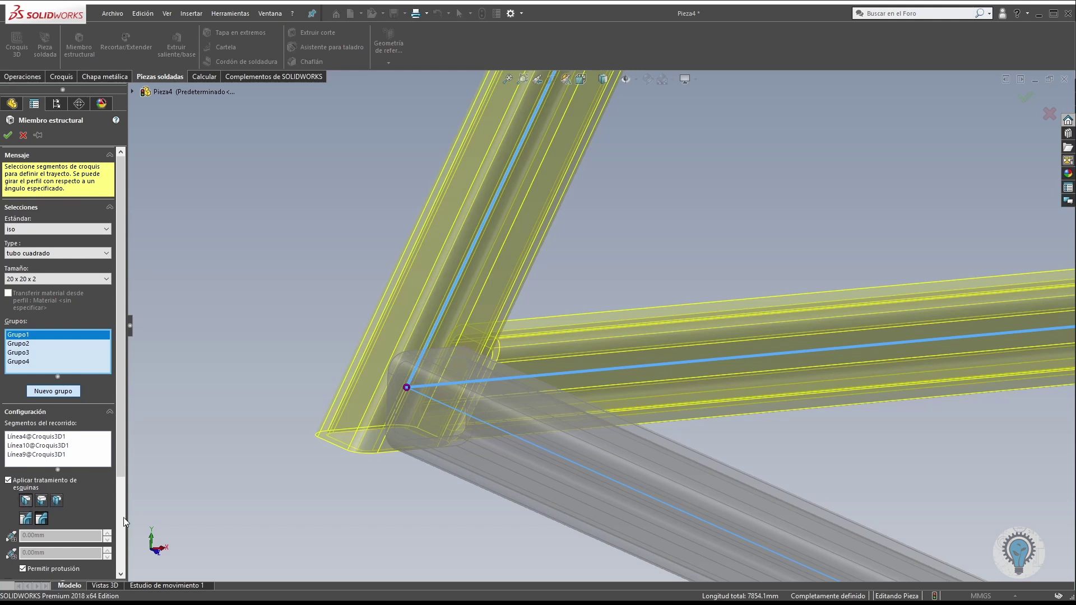
scroll(348, 526, up, 9)
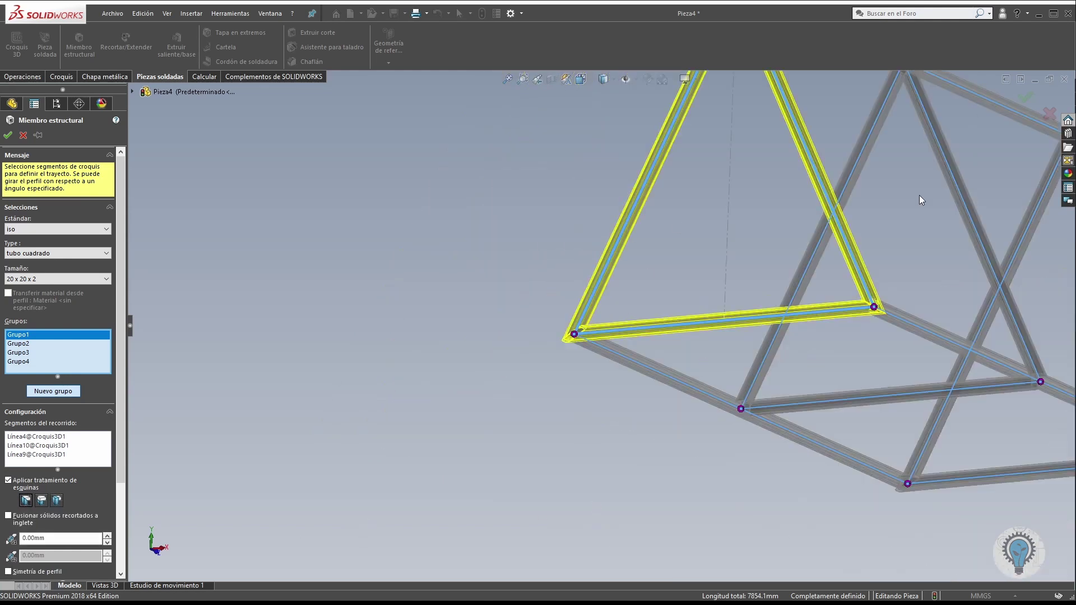
Review the groups one by one and delete Grupo2, the end triangle opposite the origin.
scroll(671, 340, up, 4)
scroll(805, 257, down, 4)
scroll(809, 302, up, 2)
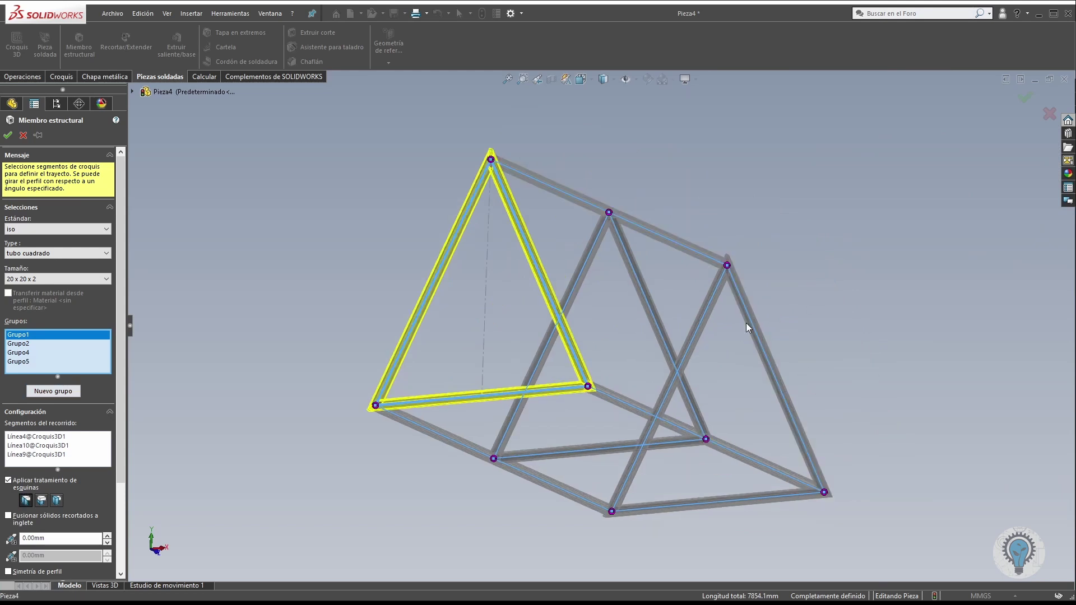
scroll(824, 450, down, 2)
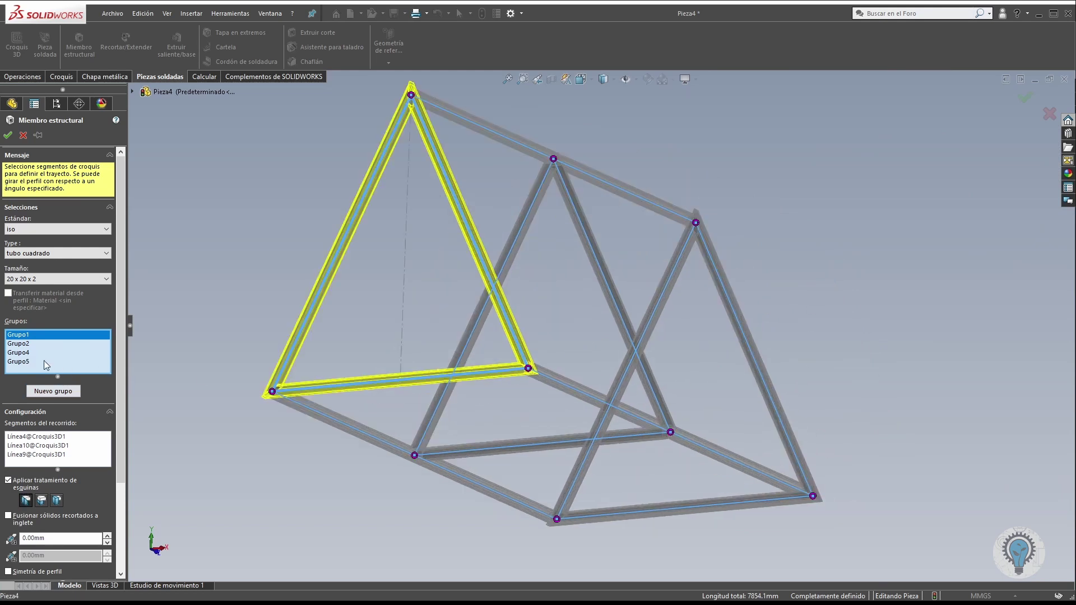
click(17, 363)
click(19, 353)
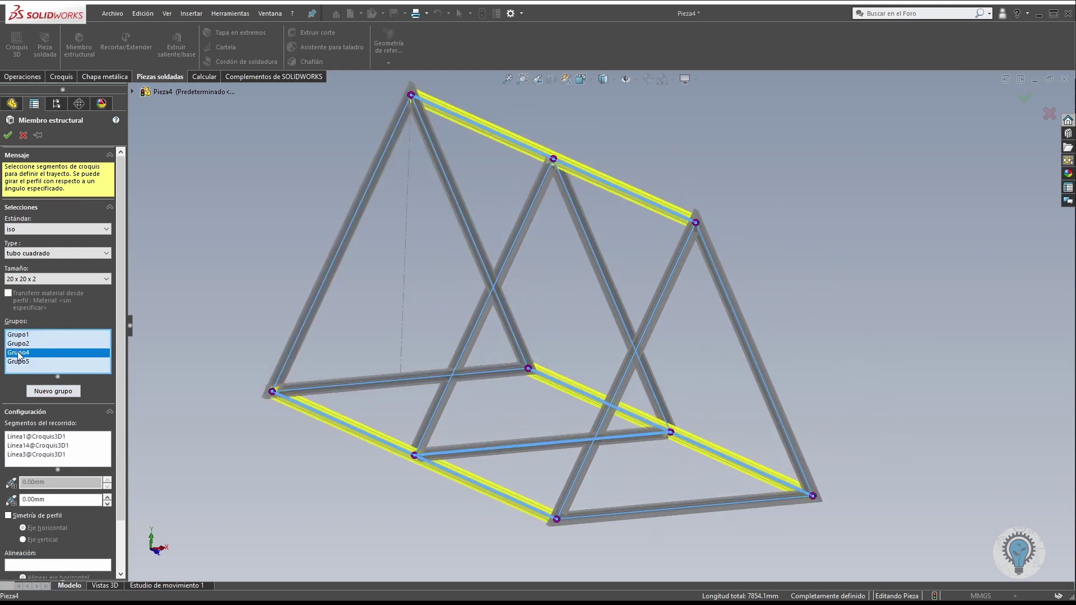
click(23, 343)
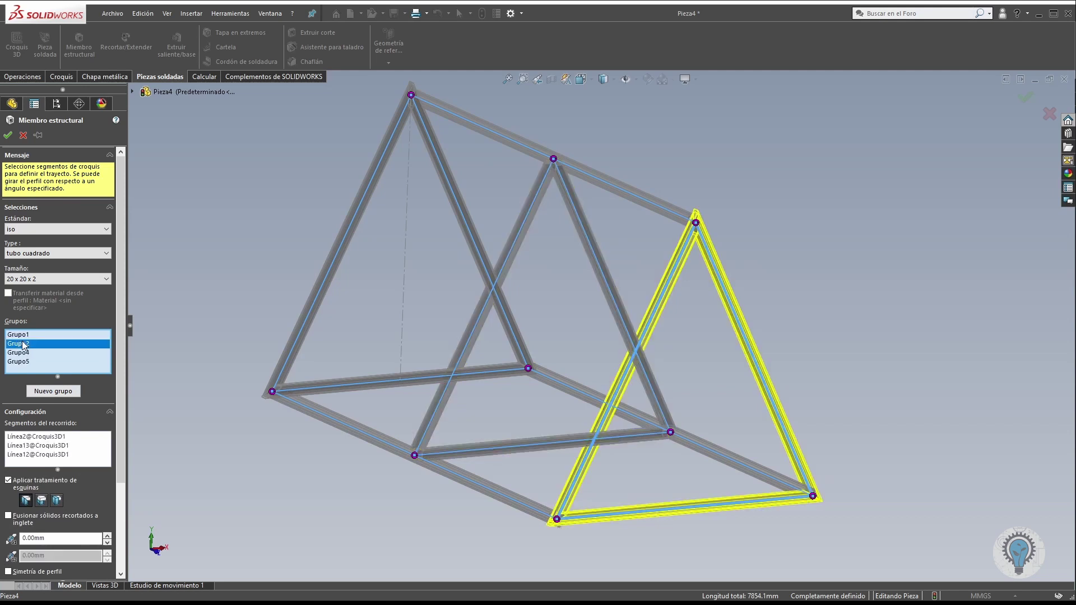
right_click(22, 344)
click(42, 362)
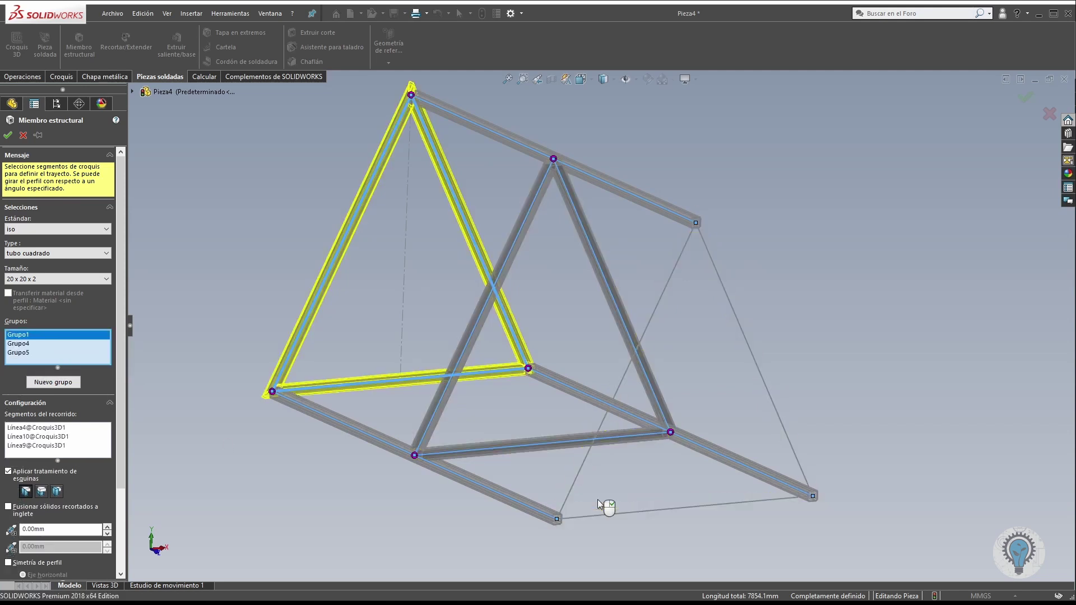
Check the open end of the ridge tube and create the structural member from the remaining groups.
scroll(695, 224, down, 8)
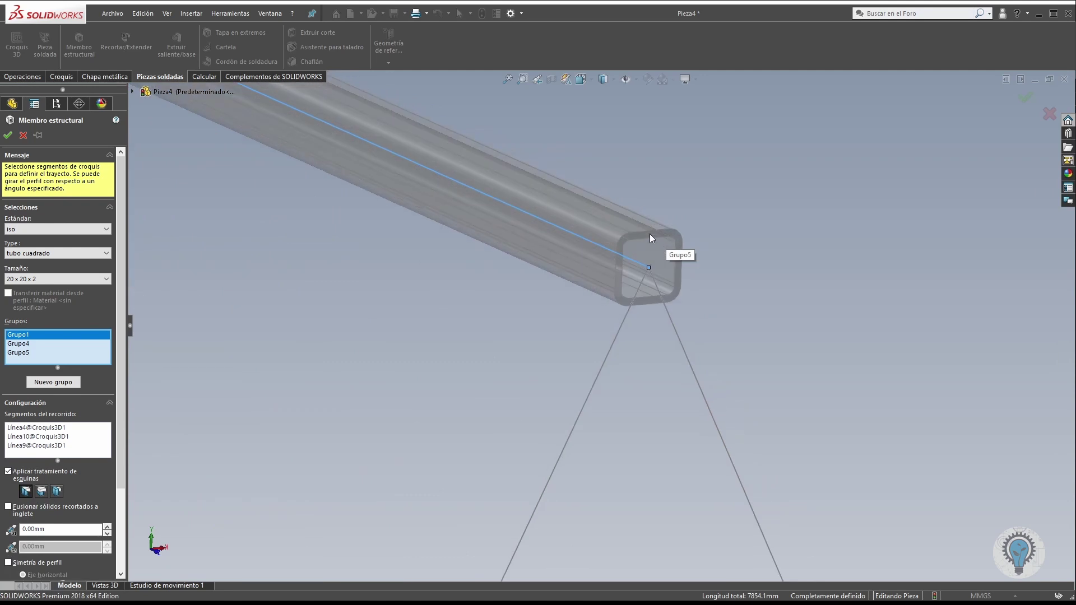
scroll(694, 401, up, 10)
scroll(596, 379, down, 3)
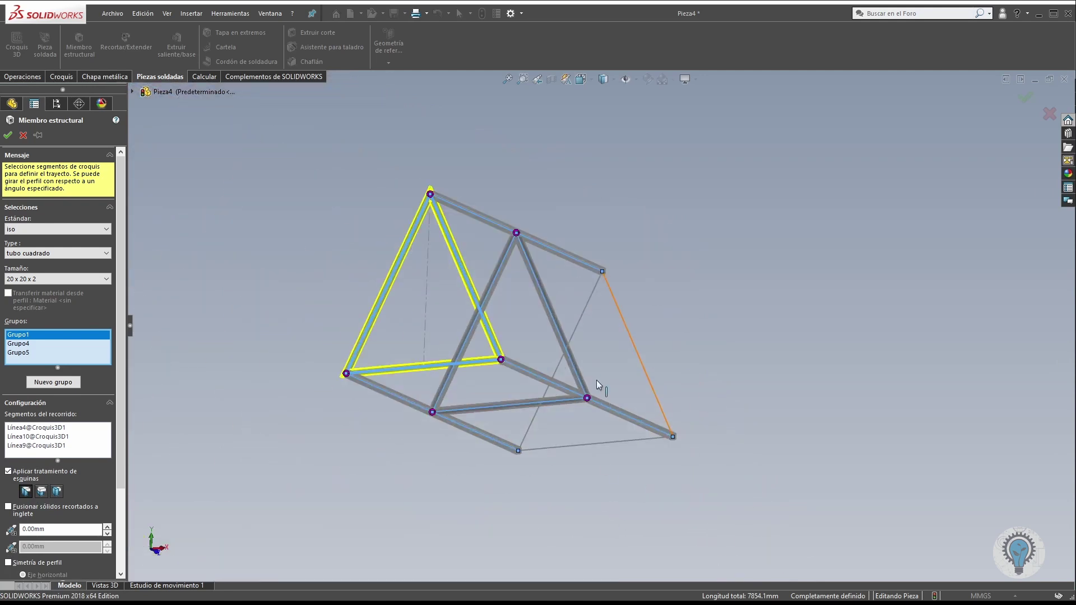
click(8, 136)
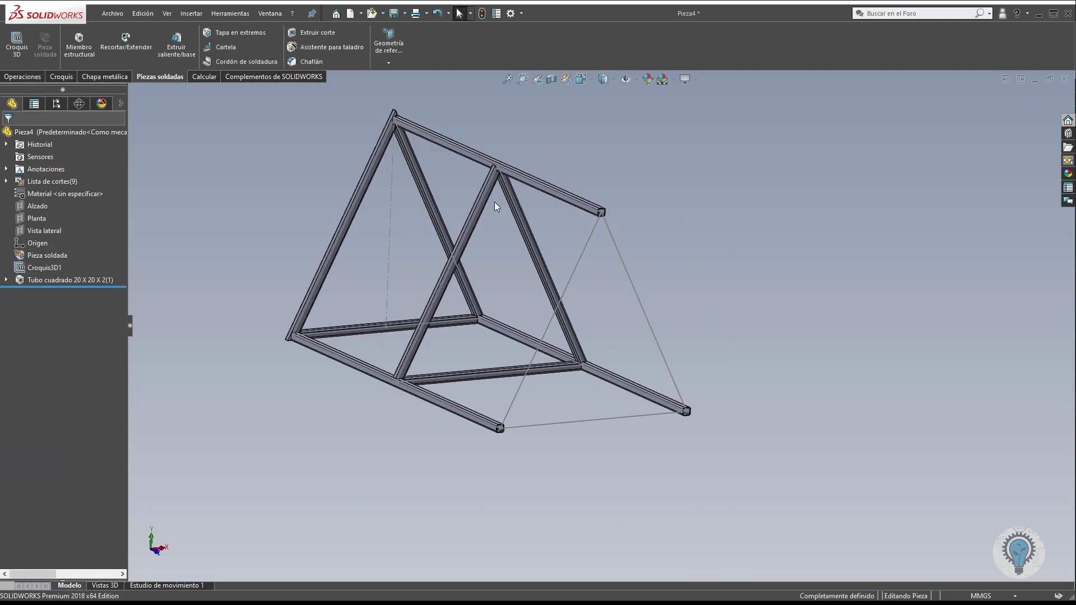
Examine the tube joint at the origin corner and the open end of the ridge tube.
scroll(494, 201, down, 2)
scroll(496, 231, up, 3)
middle_drag(581, 359, 537, 167)
scroll(433, 370, down, 10)
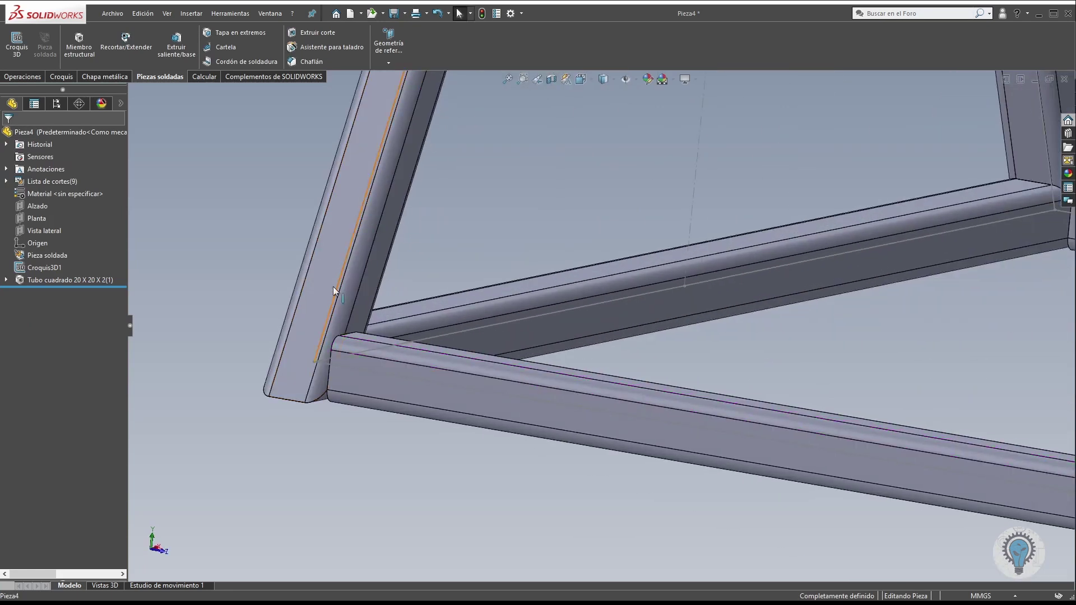
middle_drag(356, 344, 410, 408)
key(f)
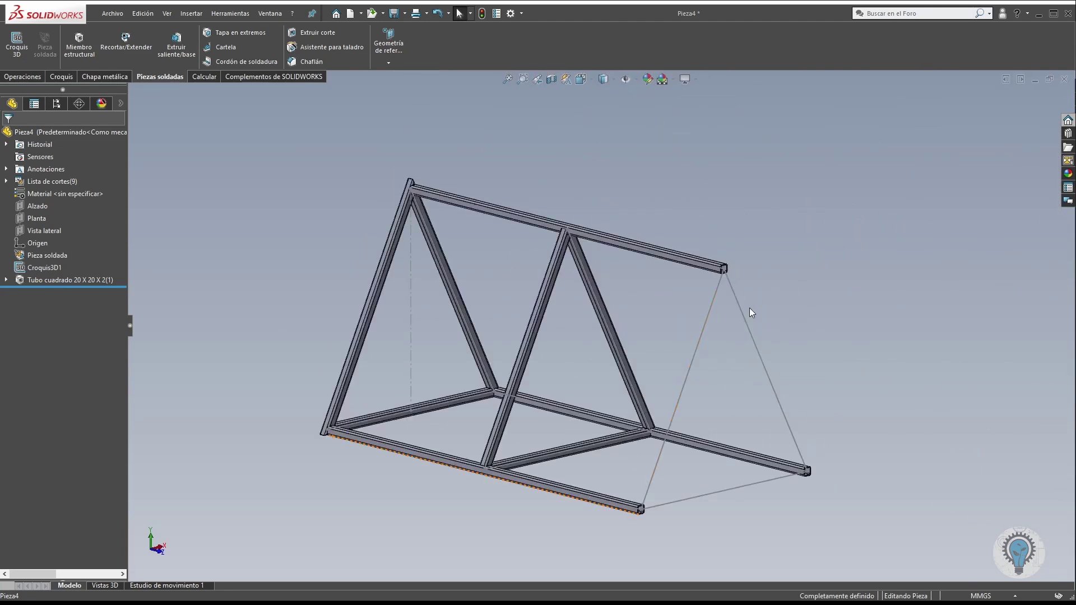
scroll(745, 296, down, 10)
scroll(683, 280, up, 8)
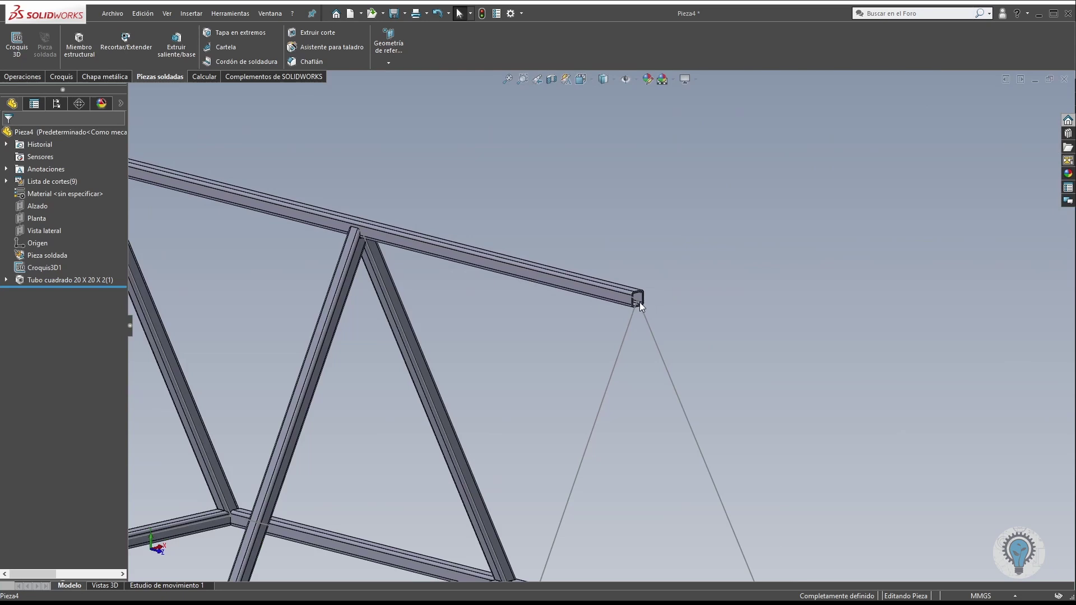
Start an end cap on the open end face of the ridge tube.
scroll(650, 326, down, 10)
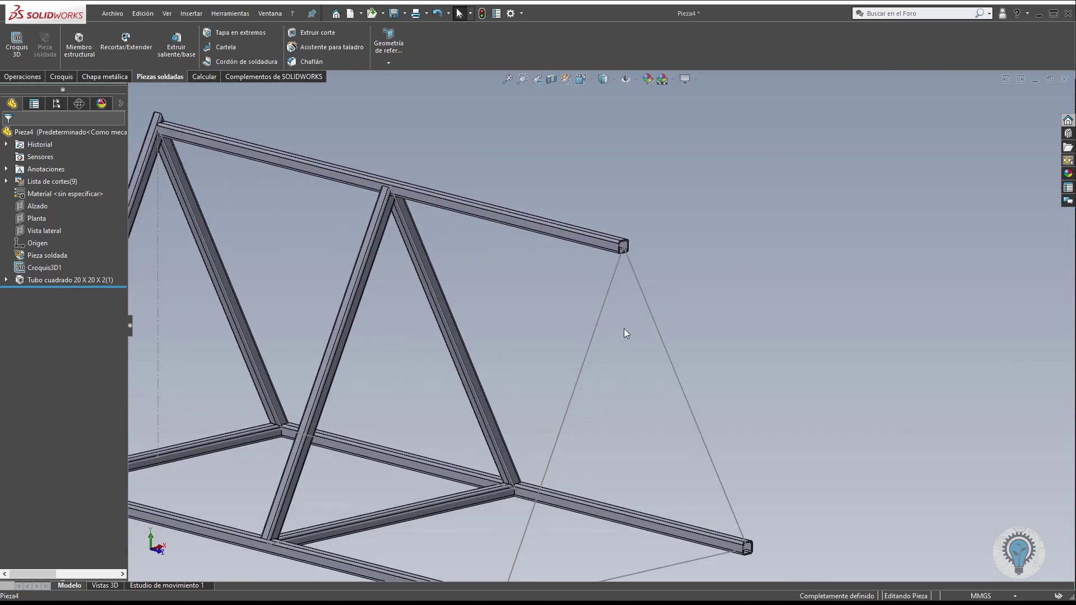
scroll(550, 231, down, 1)
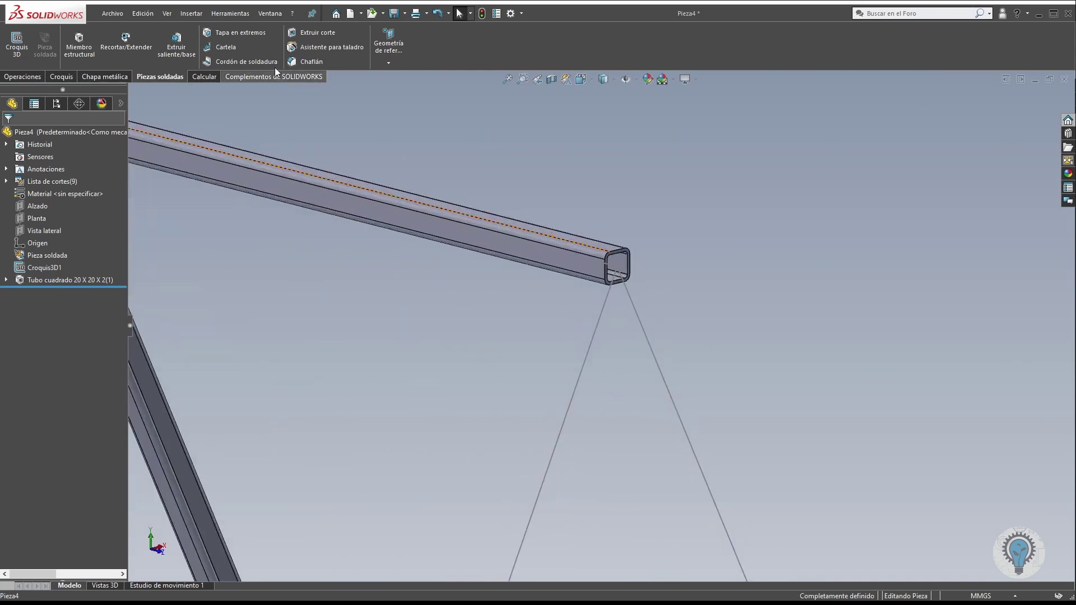
click(257, 38)
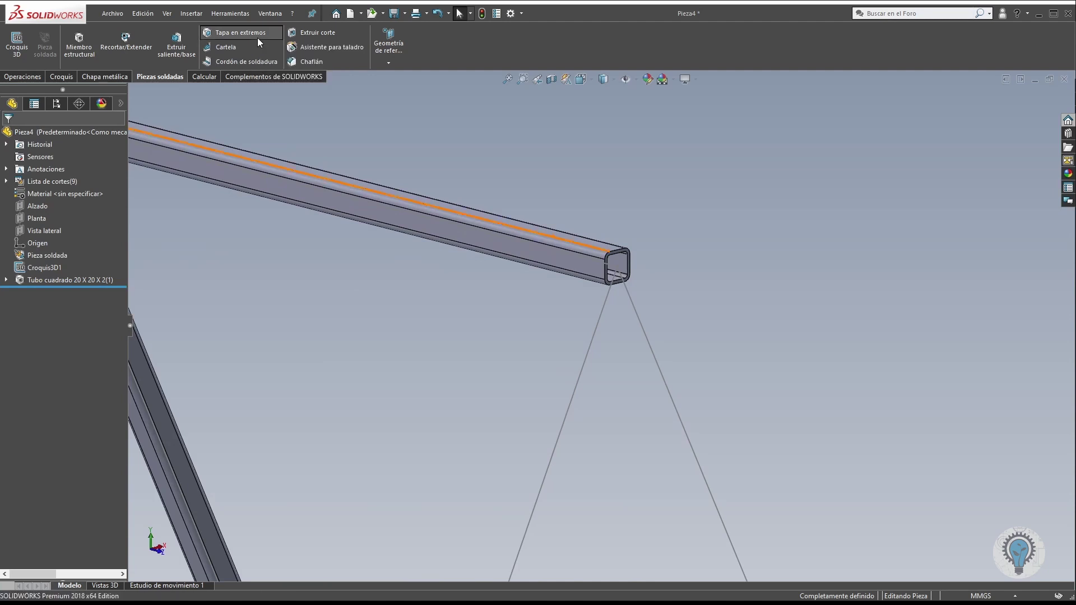
scroll(626, 280, down, 4)
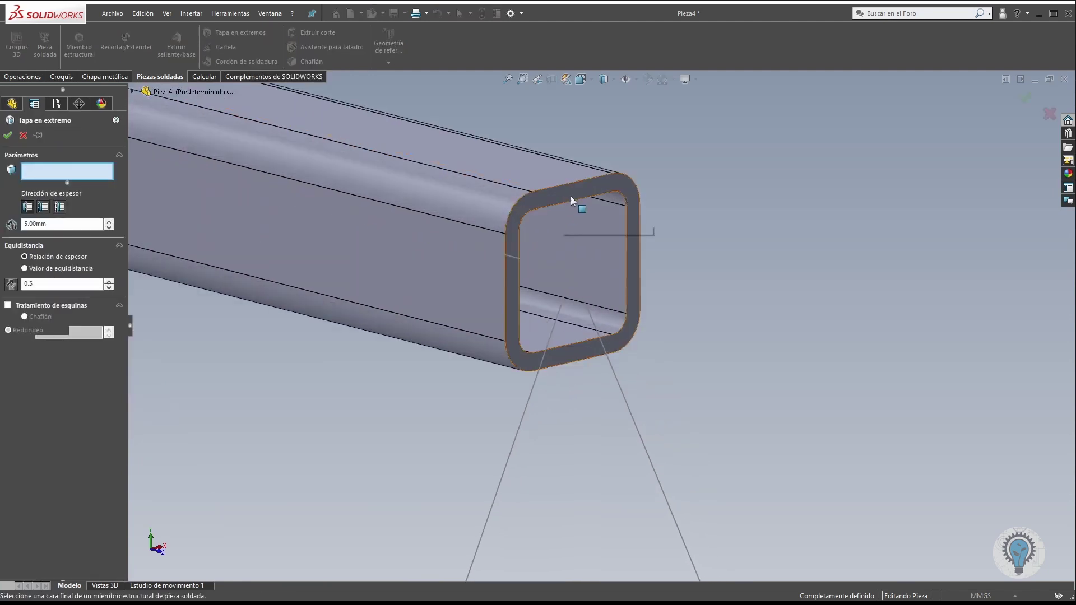
click(585, 305)
Add the open end faces of the two long base tubes to the end cap selection.
scroll(600, 341, up, 6)
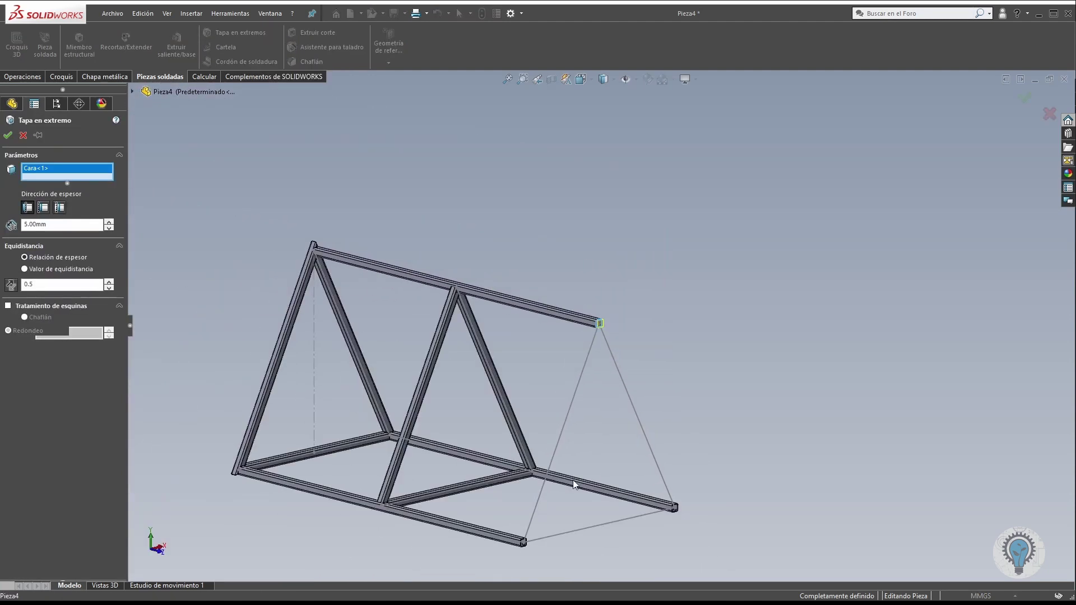
scroll(542, 501, down, 6)
click(516, 244)
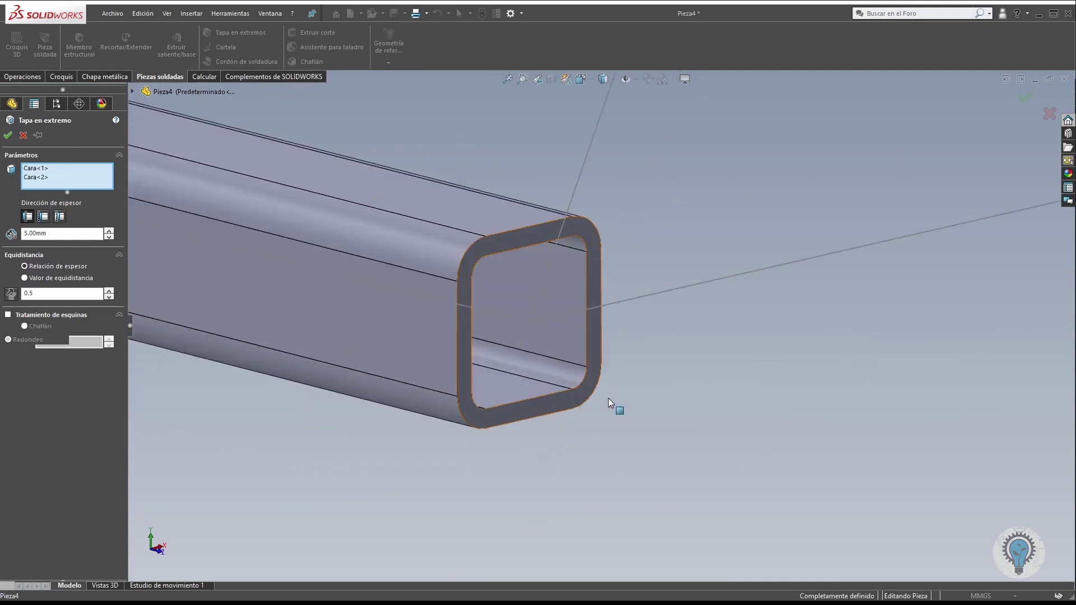
scroll(607, 398, up, 5)
scroll(932, 241, down, 6)
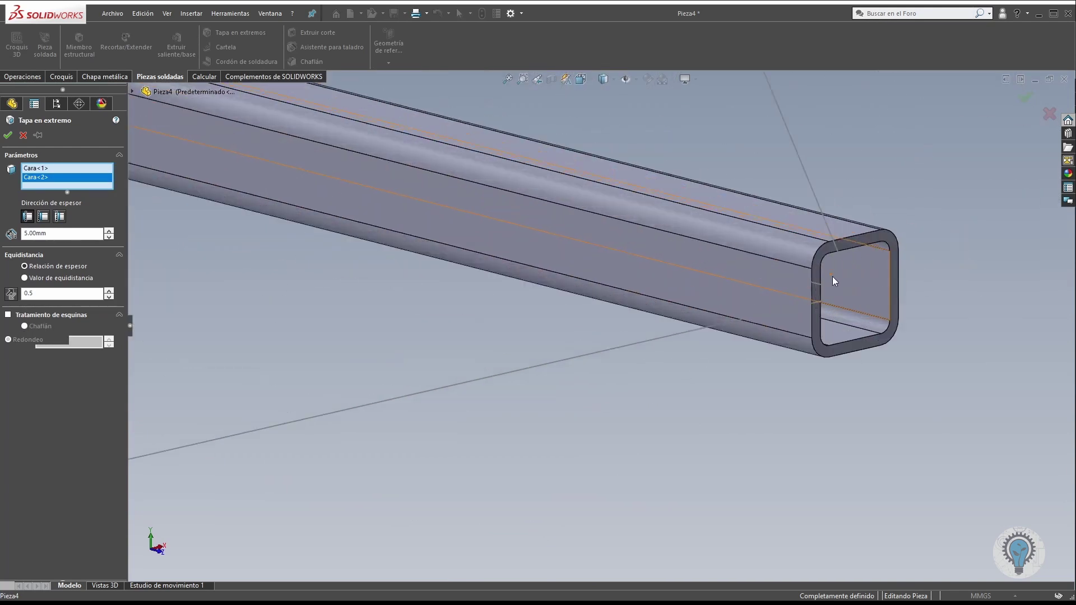
click(826, 208)
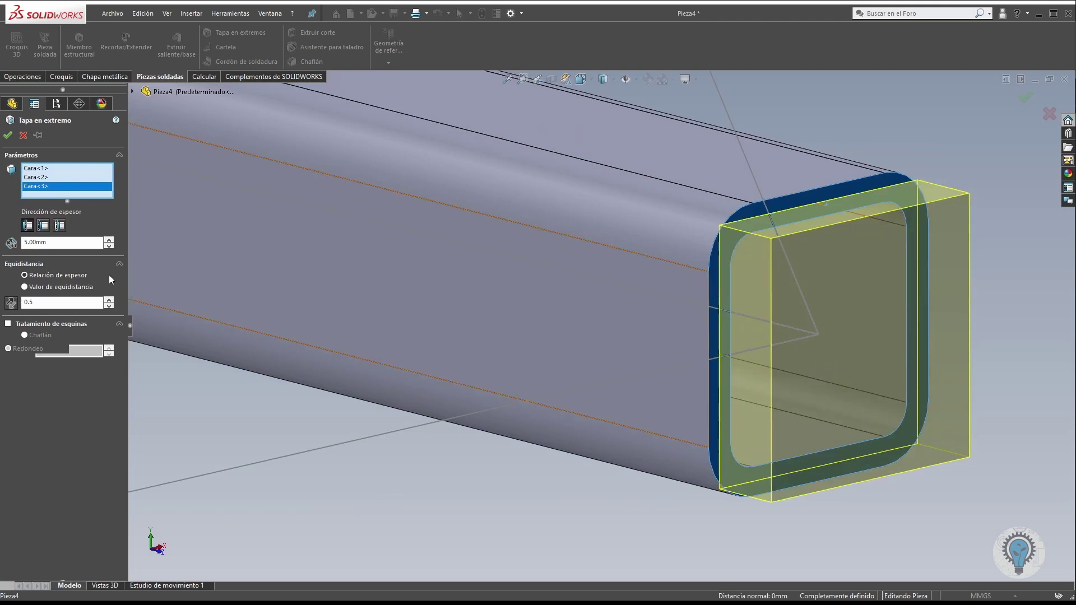
Set the end cap thickness to 3 mm and create the caps on the three tube ends.
double_click(22, 241)
key(Return)
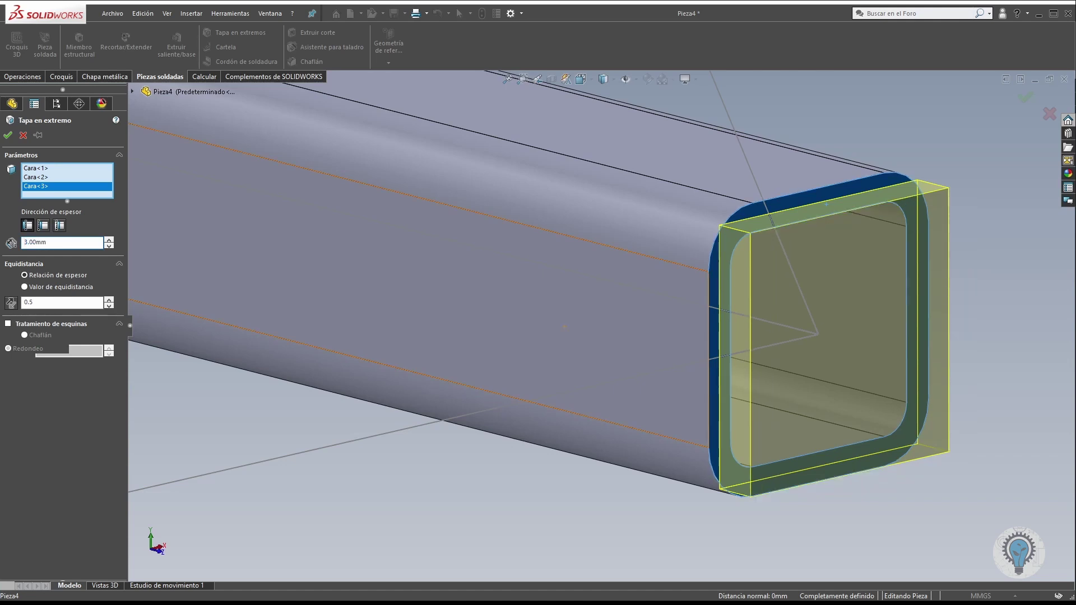
click(9, 135)
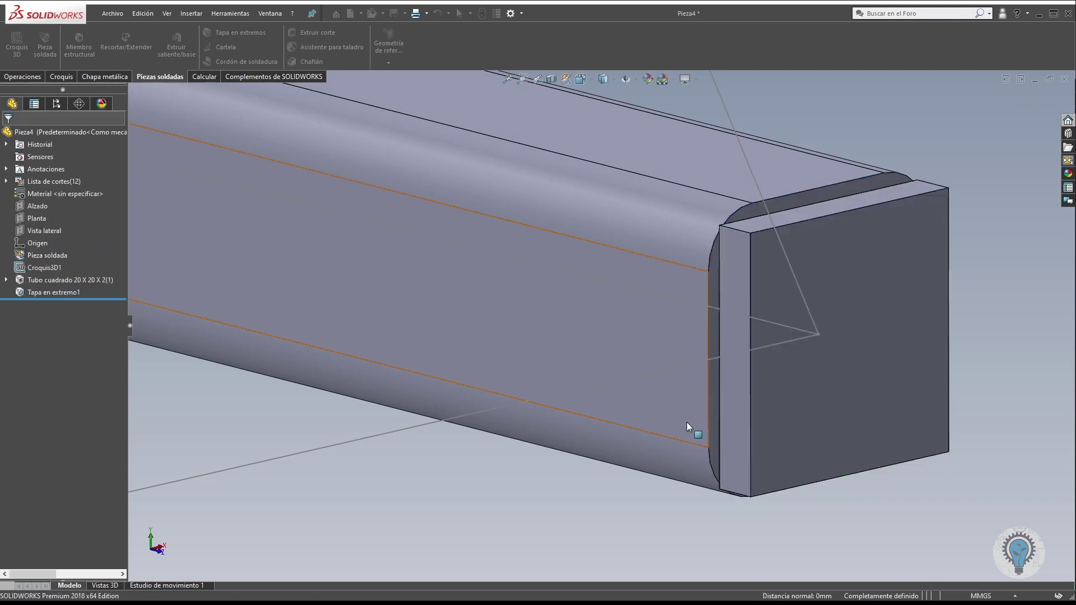
Open the frame's 3D sketch, Croquis3D1, for editing.
scroll(686, 422, up, 5)
scroll(670, 422, up, 5)
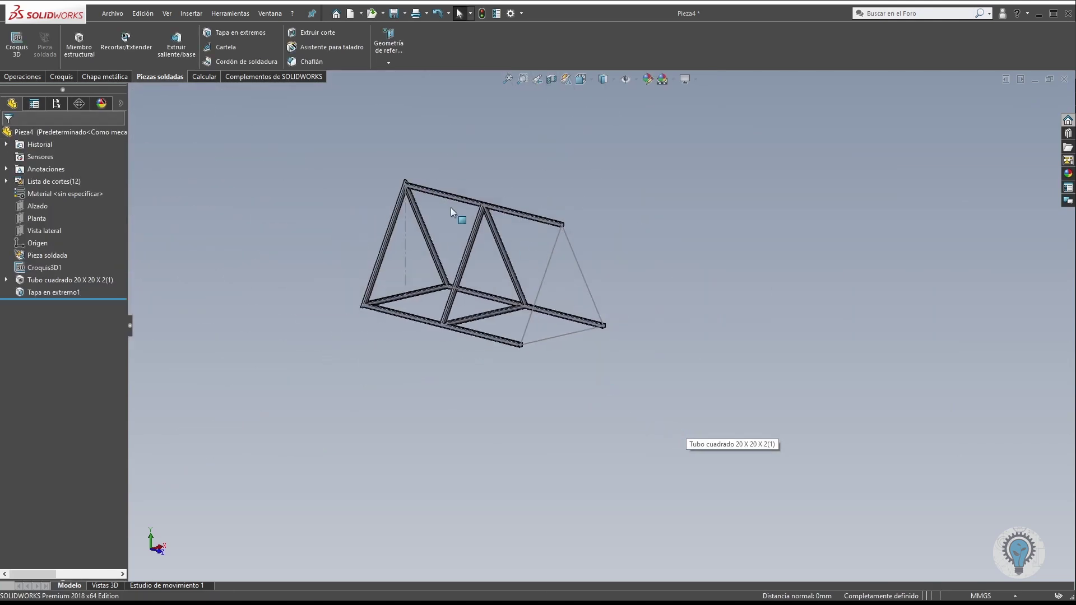
scroll(599, 414, down, 5)
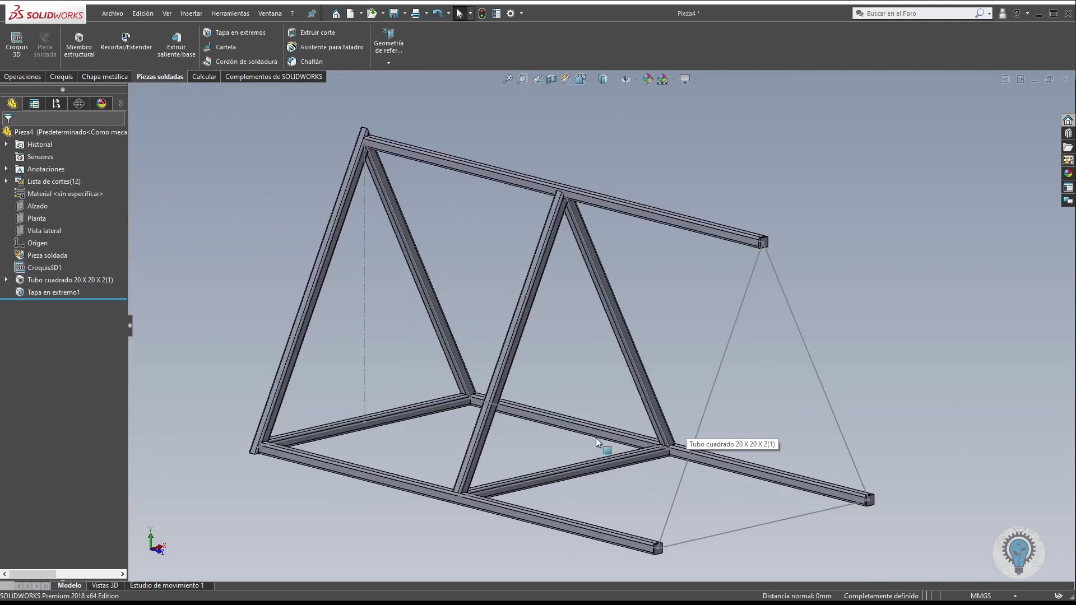
right_click(24, 273)
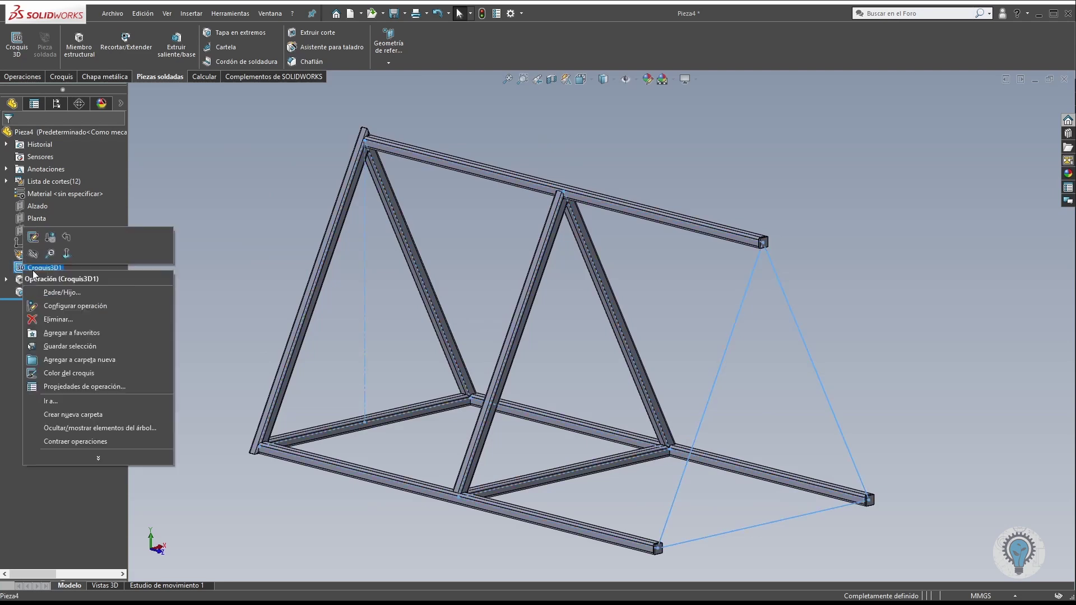
click(34, 241)
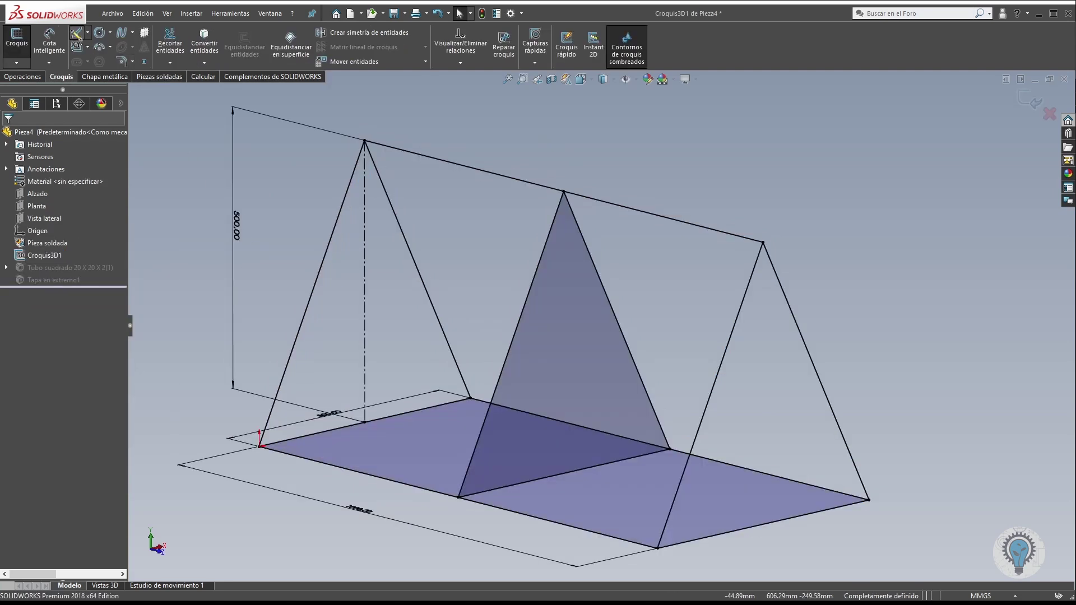
Draw a line from the apex of the middle triangle to the midpoint of its base and exit the 3D sketch.
click(76, 35)
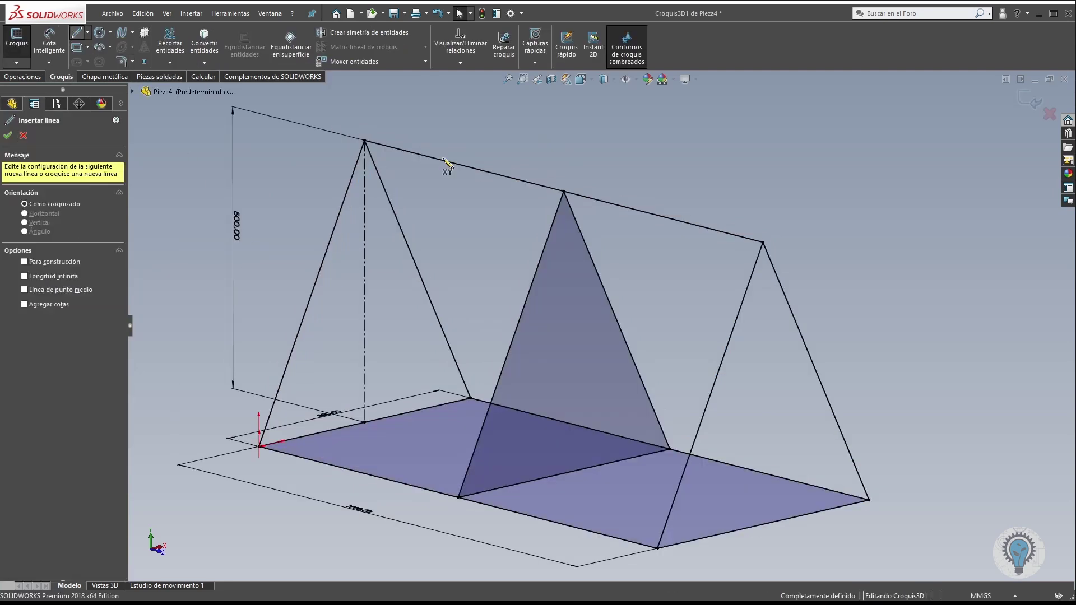
click(564, 192)
click(563, 473)
key(Escape)
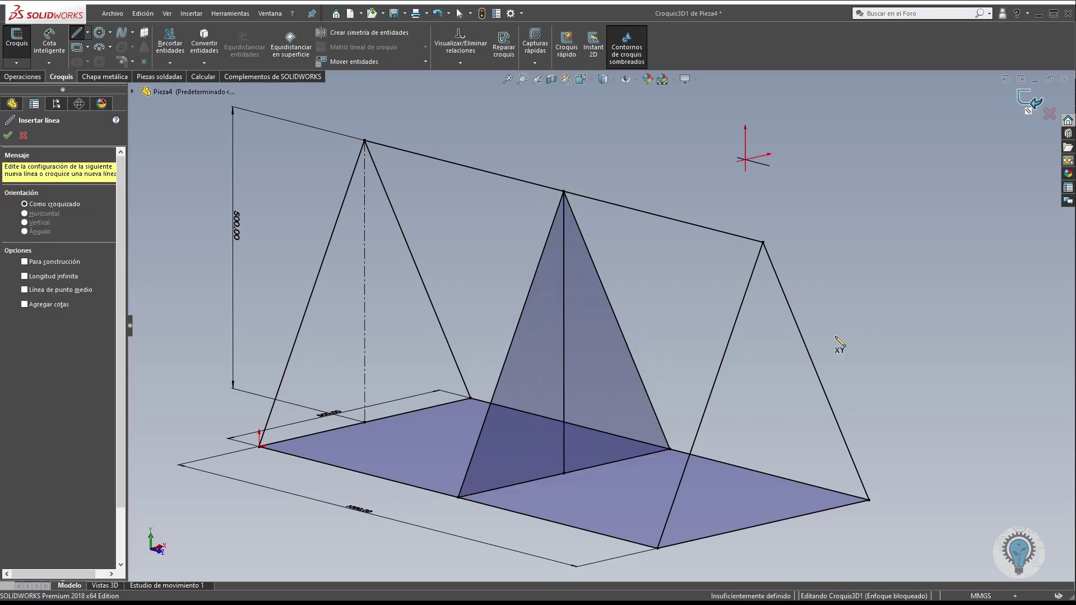
key(ctrl+b)
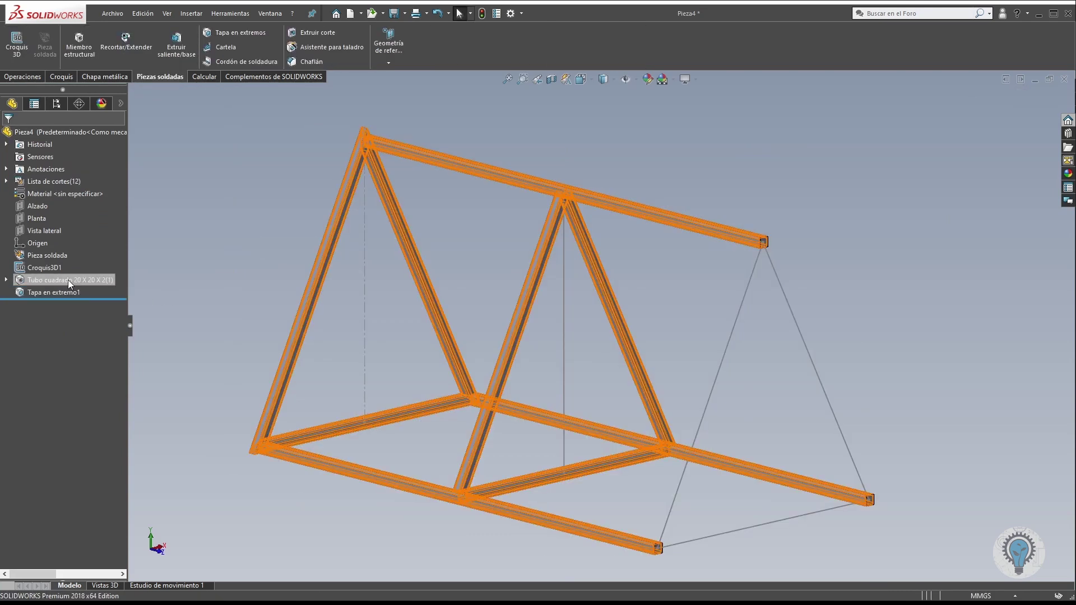
Add an ISO square tube 20 x 20 x 2 structural member along the vertical line of the middle triangle.
click(89, 47)
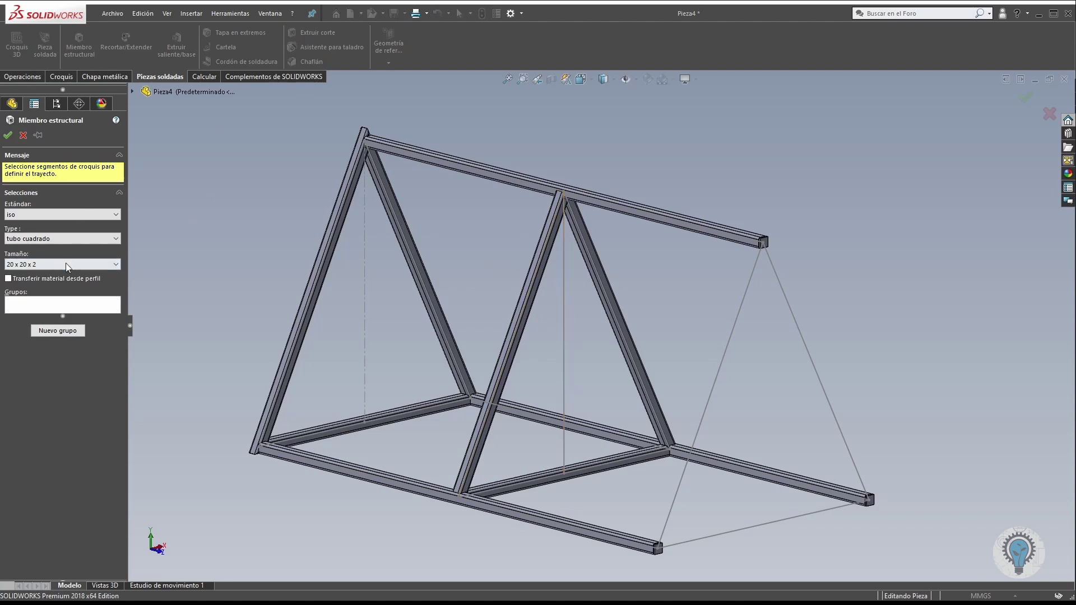
click(566, 292)
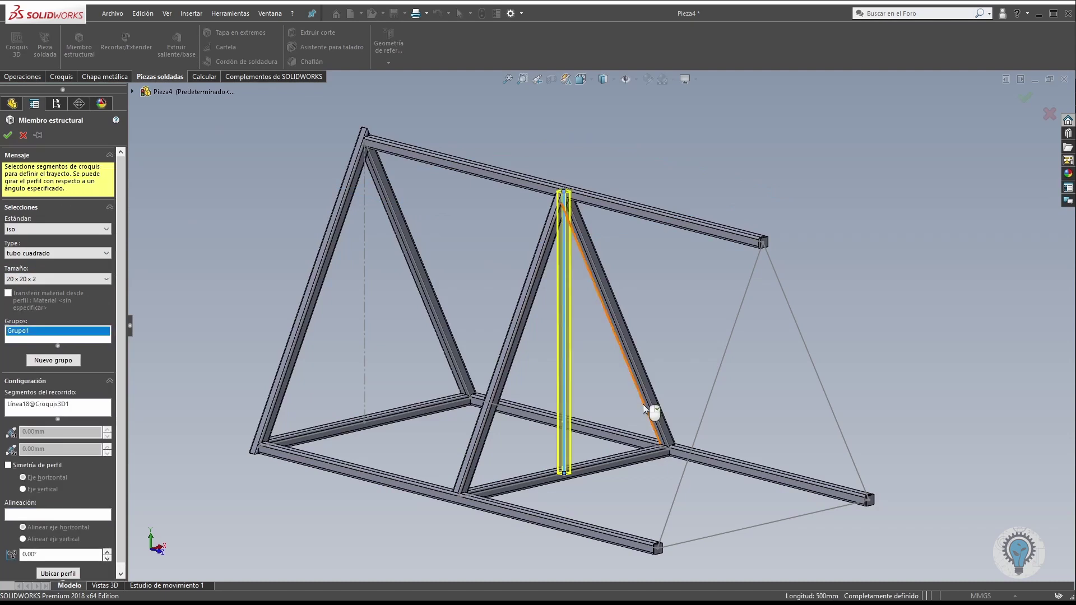
click(7, 135)
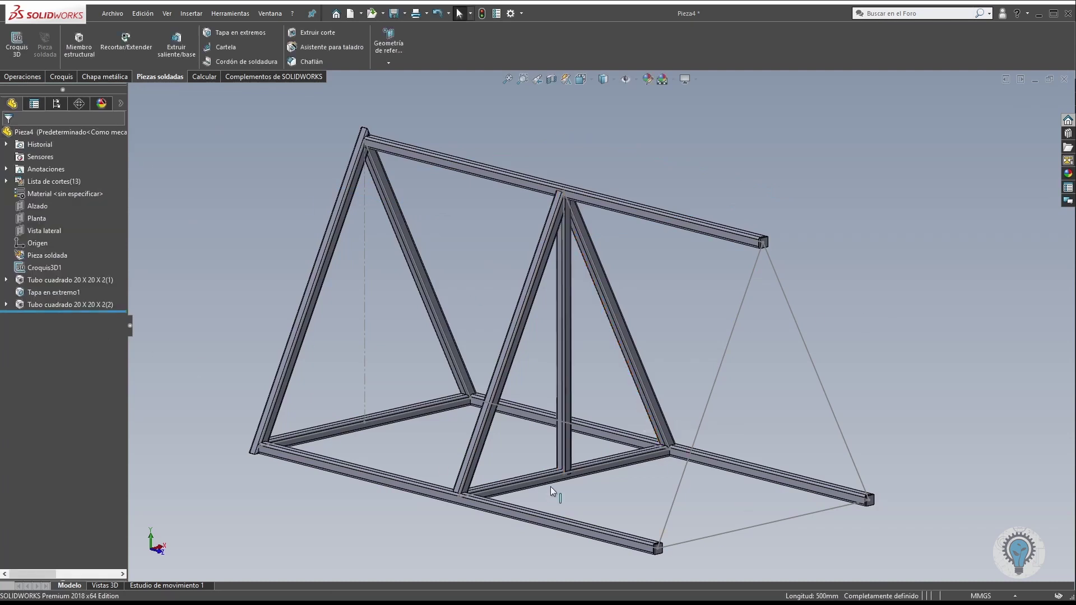
Start a Trim/Extend operation with the new vertical tube as the body to trim.
scroll(566, 476, down, 5)
scroll(632, 397, down, 3)
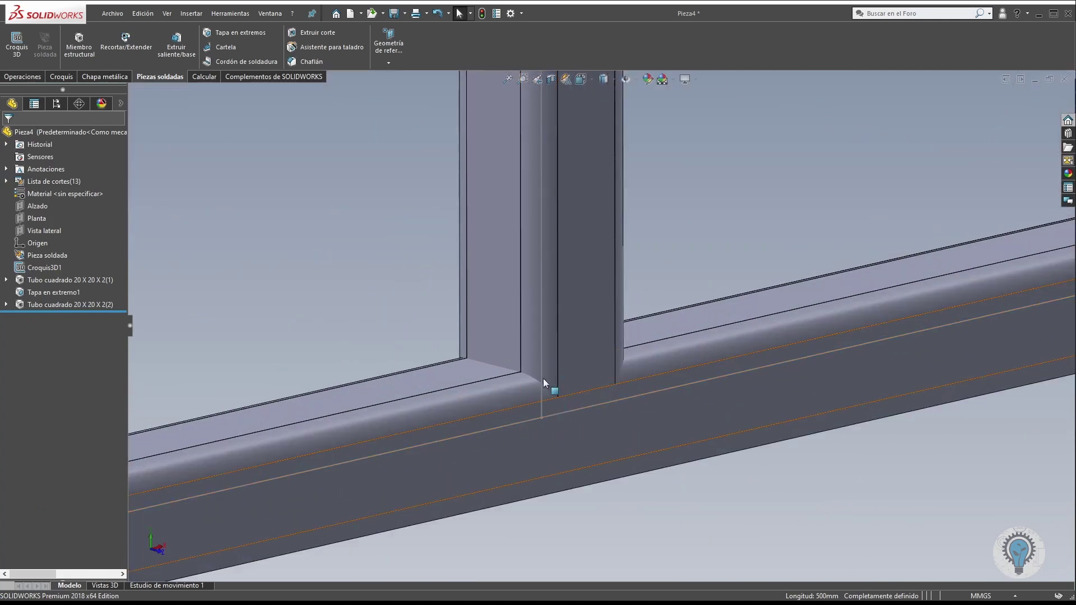
scroll(543, 378, up, 5)
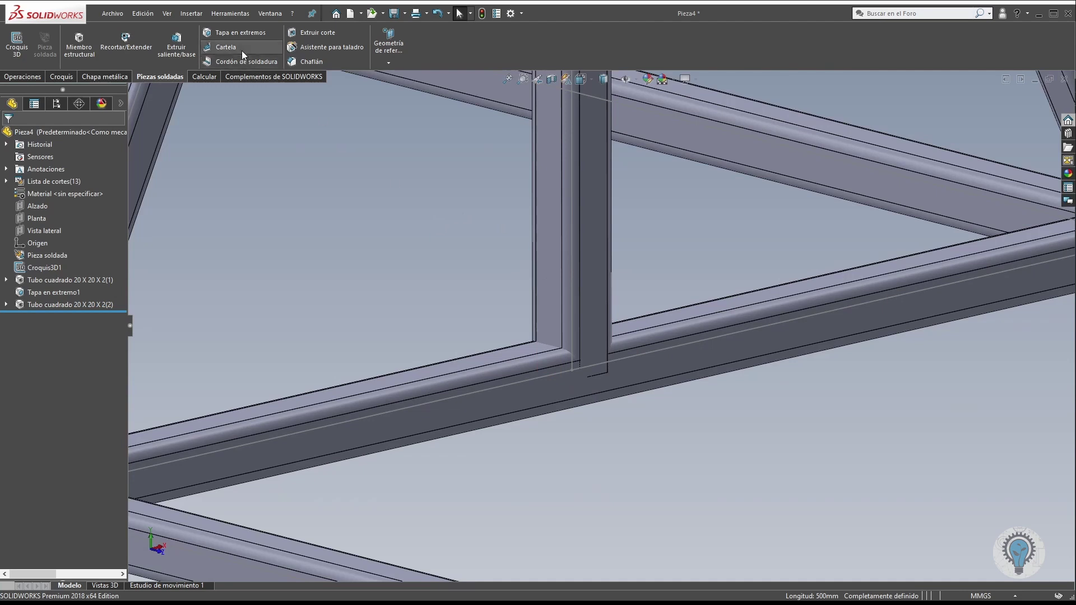
click(119, 54)
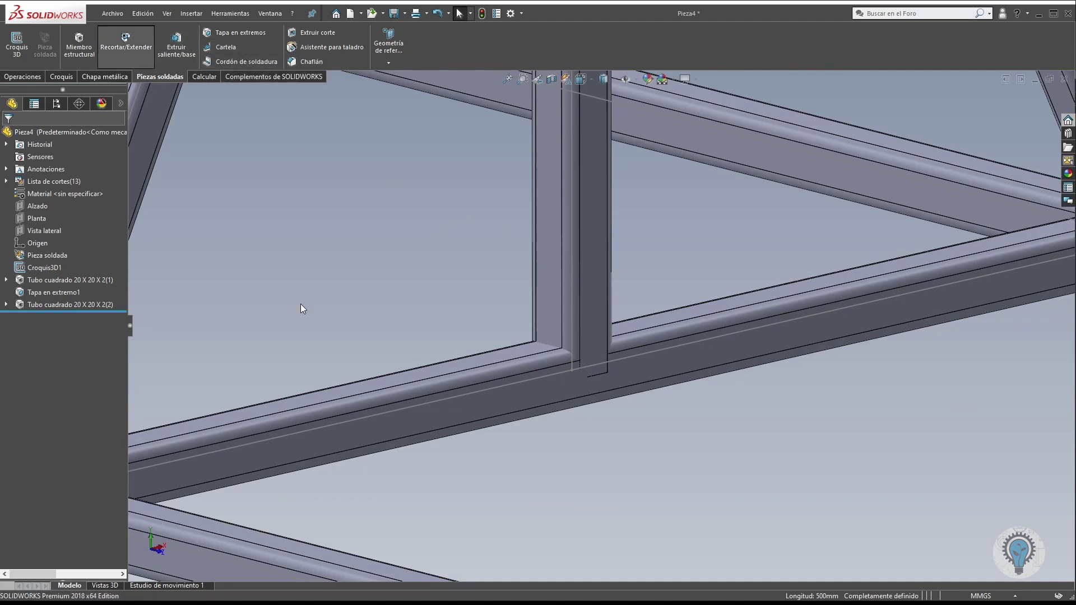
scroll(560, 314, down, 3)
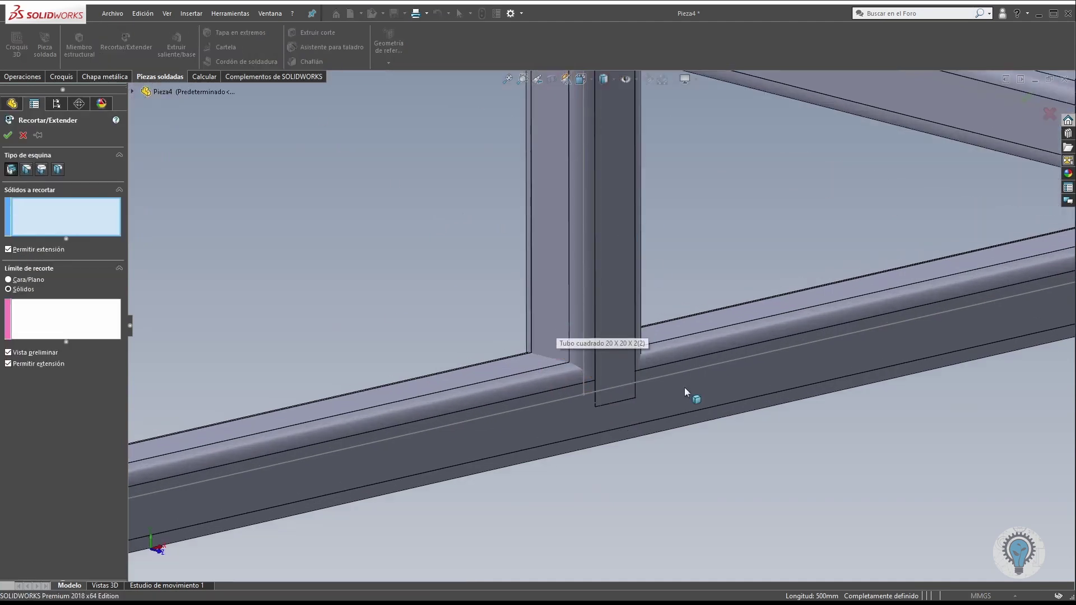
scroll(603, 317, up, 10)
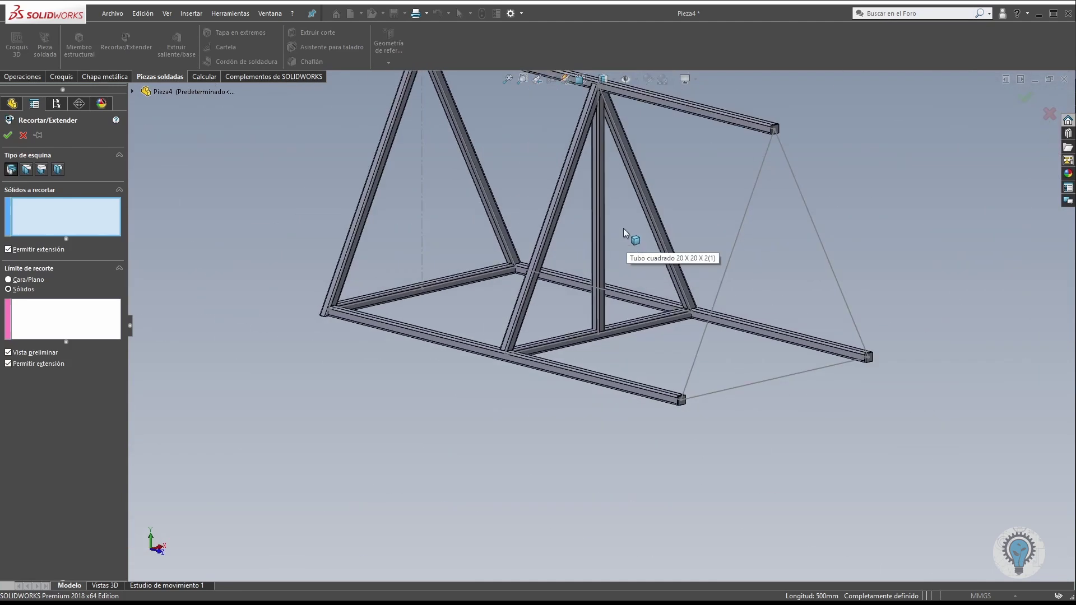
scroll(631, 307, down, 5)
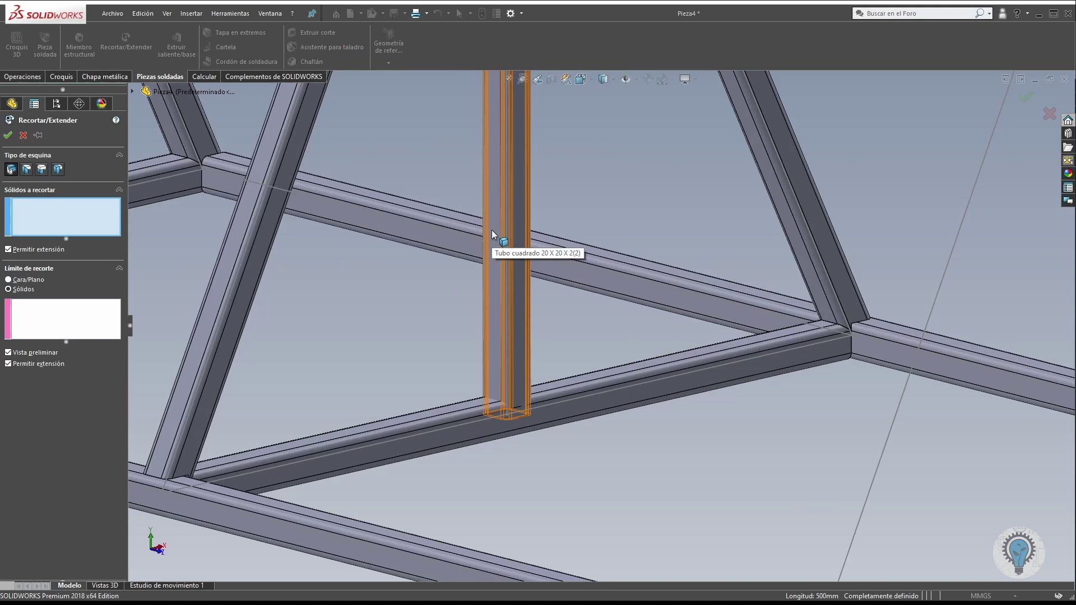
click(492, 235)
scroll(493, 440, down, 3)
scroll(560, 364, down, 4)
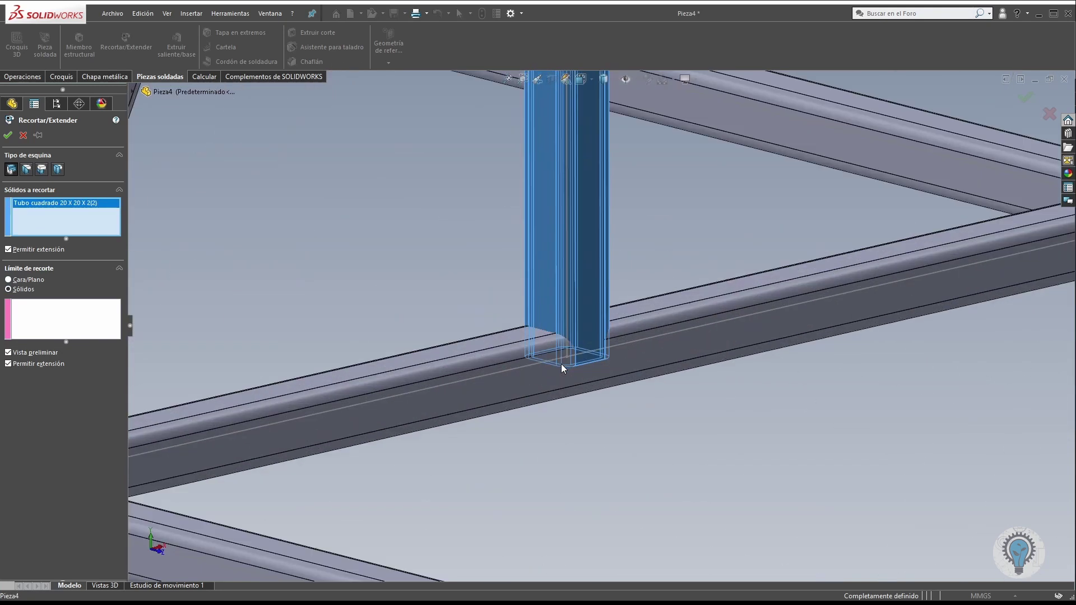
Try the middle triangle's base crossbar as the solid trimming boundary for the vertical tube.
click(297, 414)
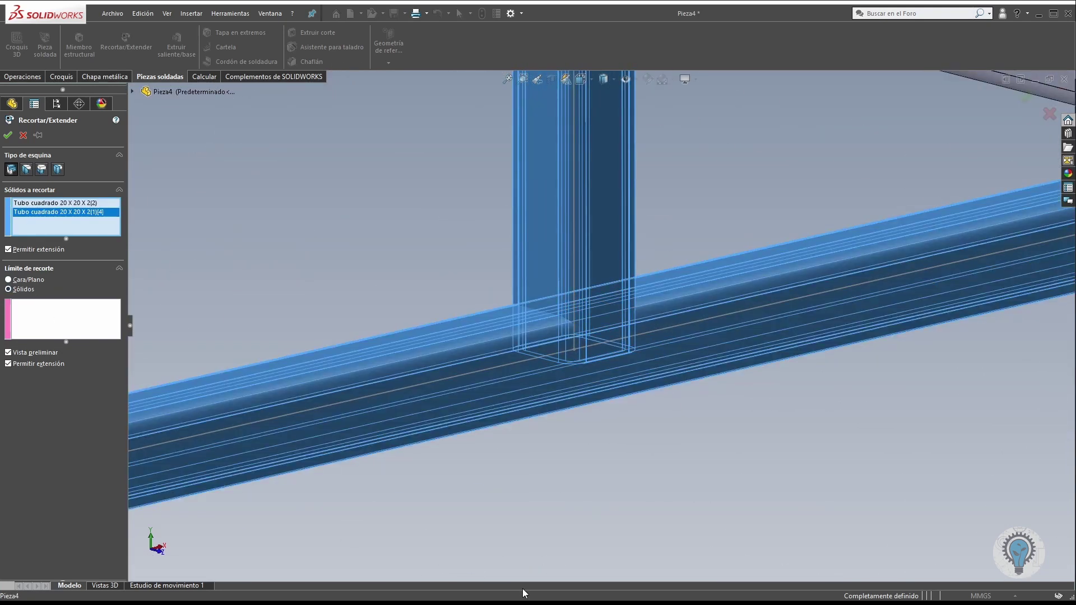
click(436, 403)
click(50, 322)
click(252, 440)
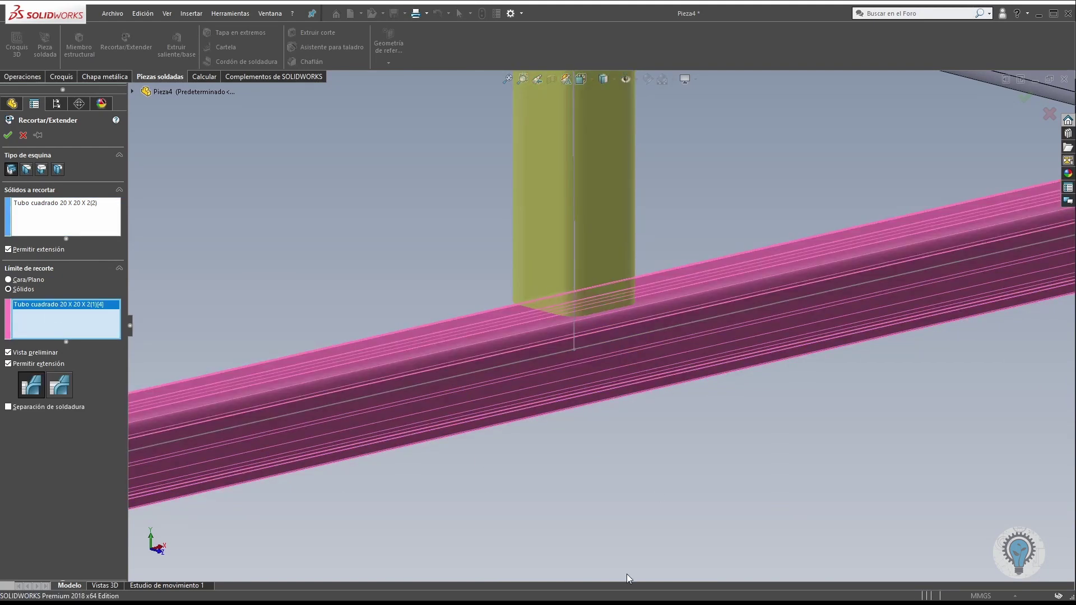
scroll(616, 560, up, 6)
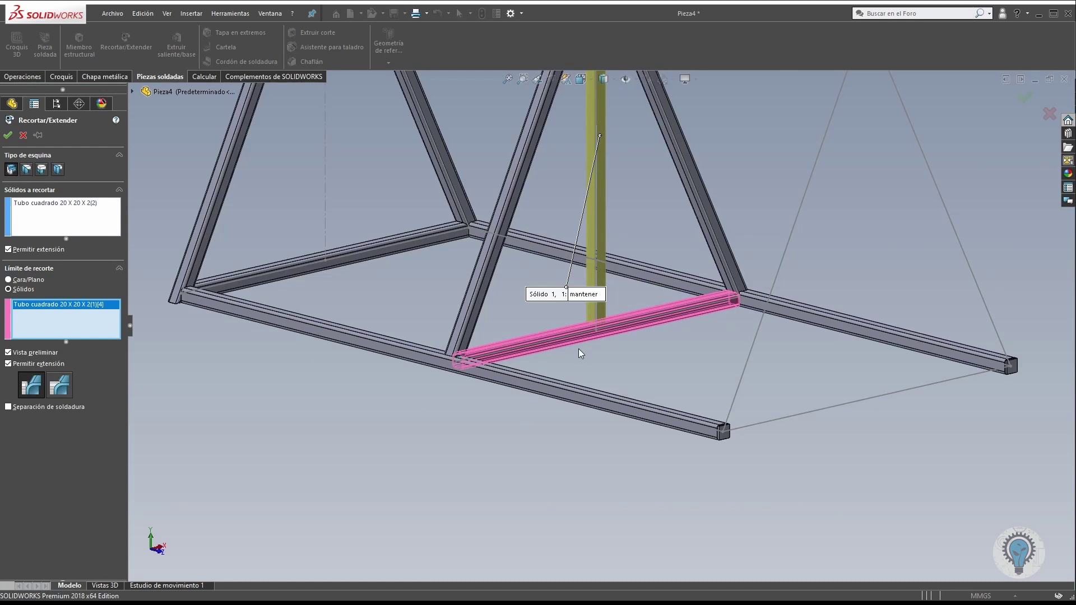
scroll(581, 334, up, 2)
scroll(599, 196, down, 10)
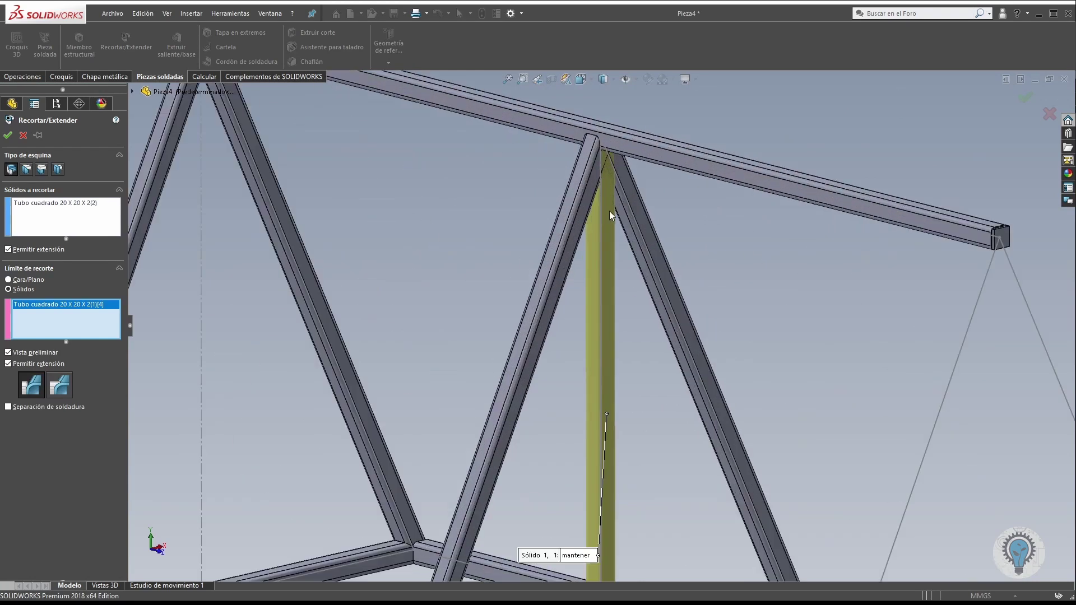
scroll(609, 216, down, 1)
middle_drag(588, 269, 609, 595)
scroll(603, 533, up, 3)
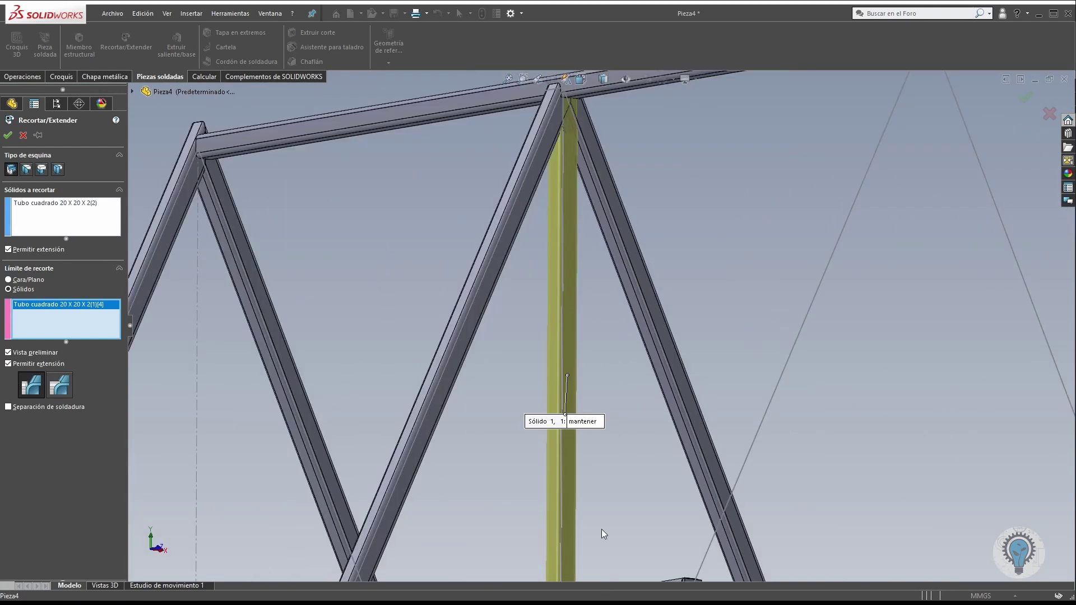
Try face/plane trimming boundaries, using the inner faces of the two inclined tubes beside the vertical tube.
click(29, 280)
scroll(444, 396, up, 3)
scroll(611, 284, down, 6)
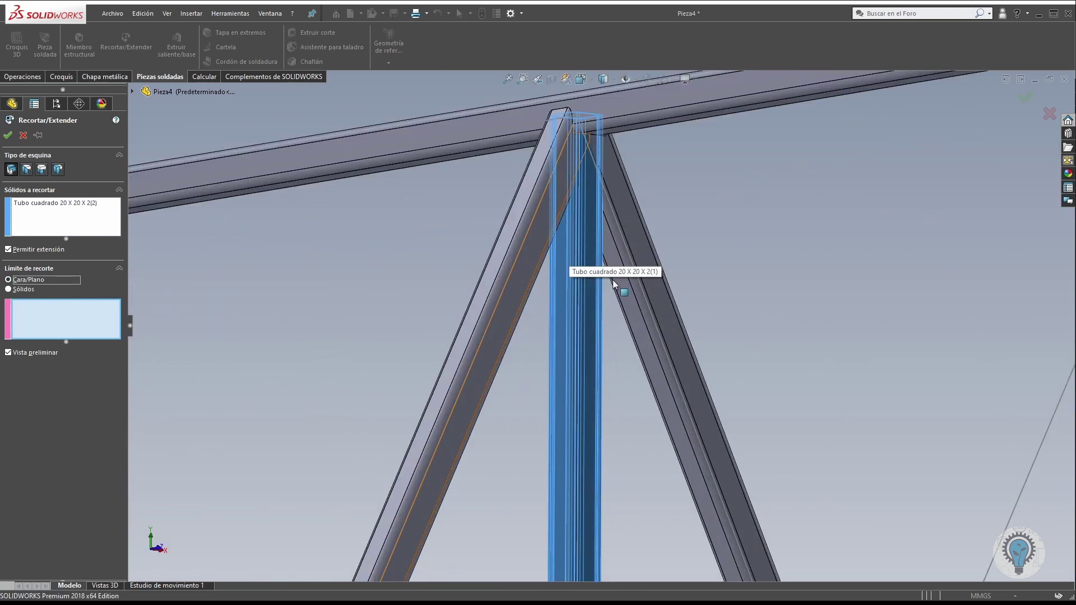
scroll(612, 281, up, 3)
middle_drag(612, 281, 603, 222)
click(603, 240)
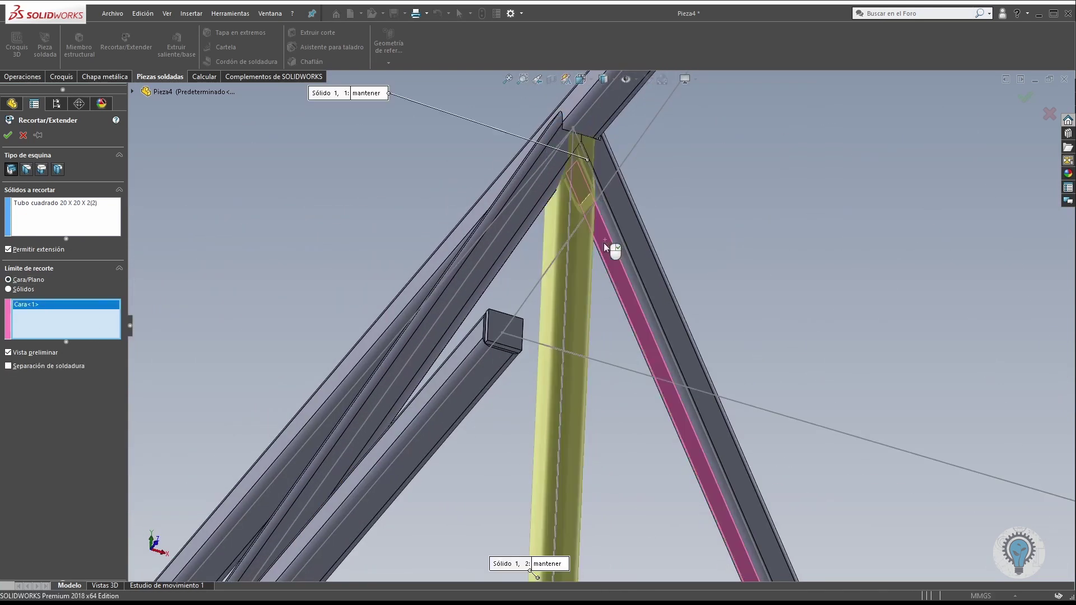
middle_drag(493, 245, 474, 230)
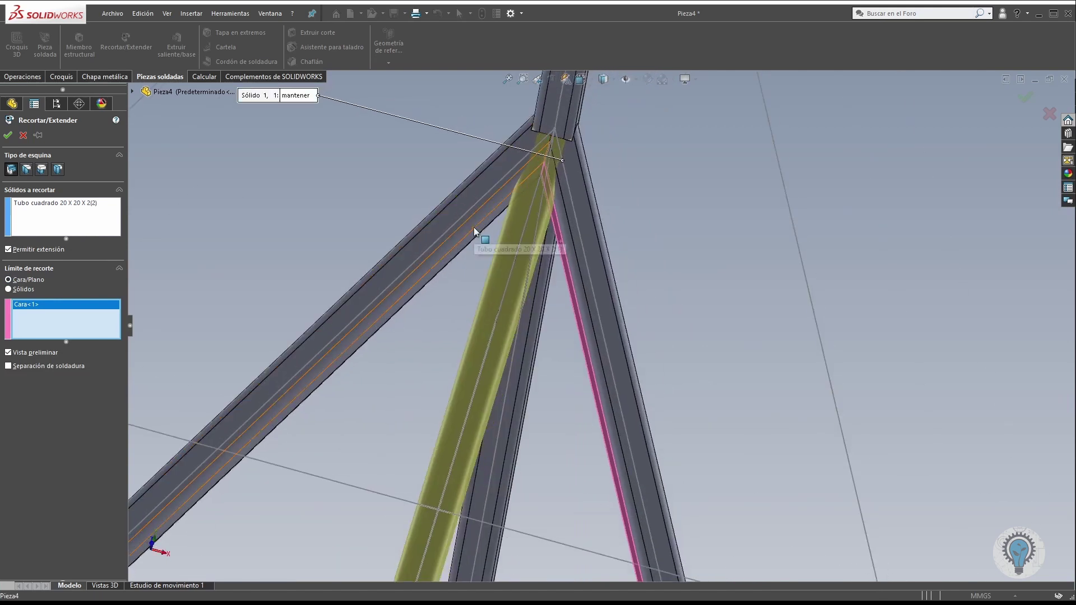
scroll(473, 226, down, 3)
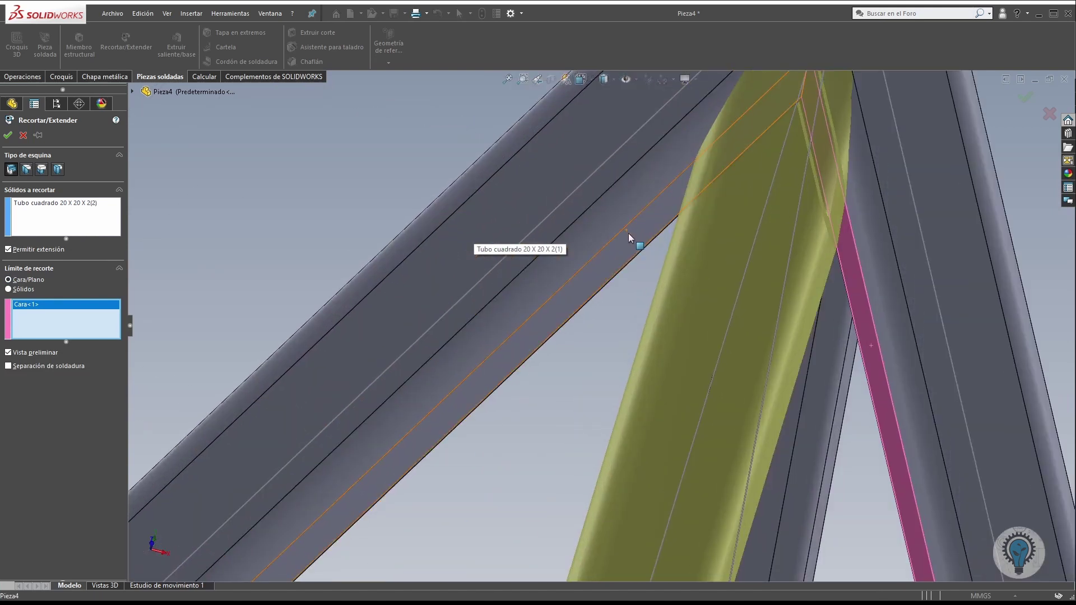
click(627, 233)
scroll(570, 399, up, 4)
scroll(614, 236, down, 3)
middle_drag(632, 251, 675, 260)
middle_drag(671, 193, 693, 230)
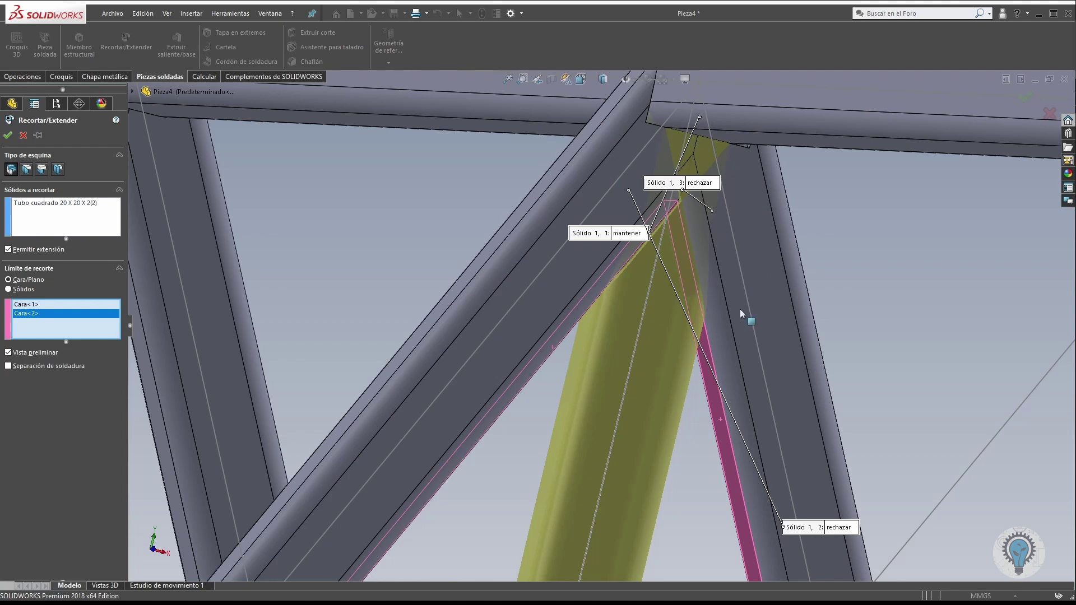
Examine the trim preview at the upper and lower ends of the vertical tube.
scroll(675, 275, up, 2)
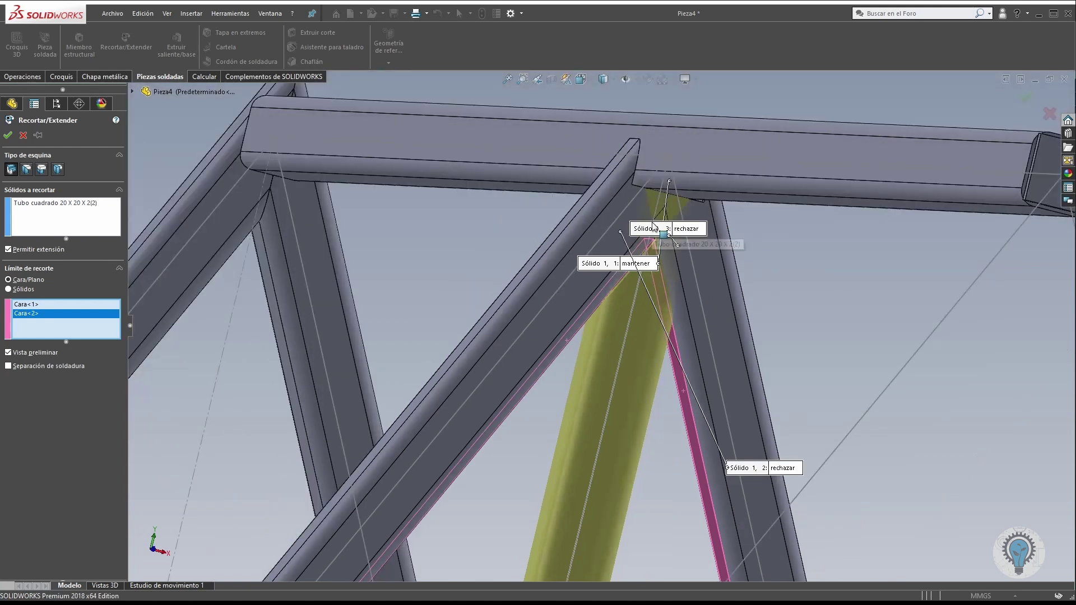
scroll(666, 224, down, 3)
scroll(686, 367, up, 4)
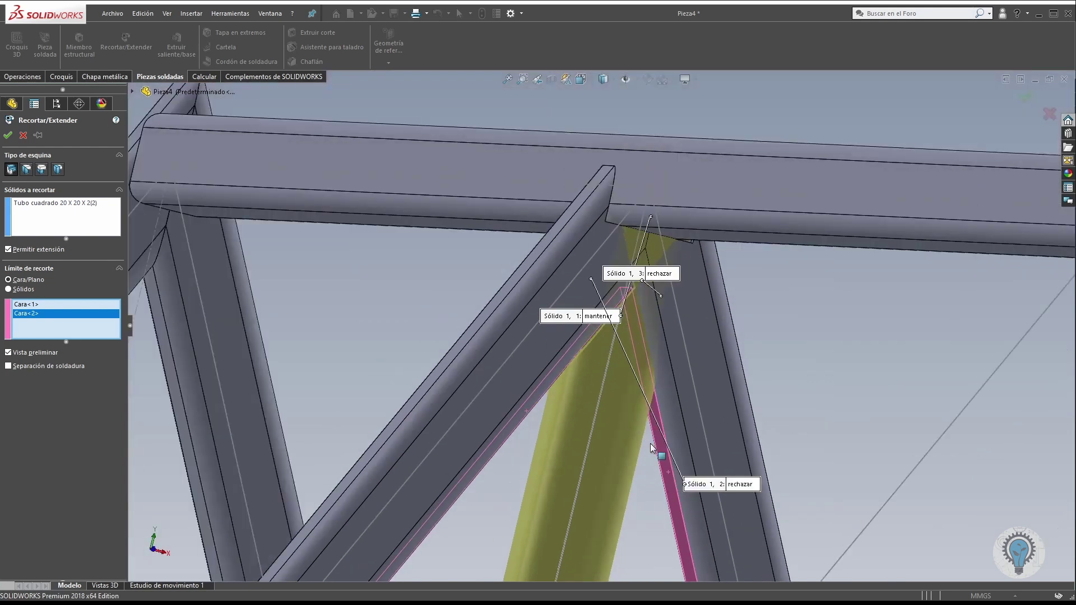
middle_drag(458, 375, 297, 386)
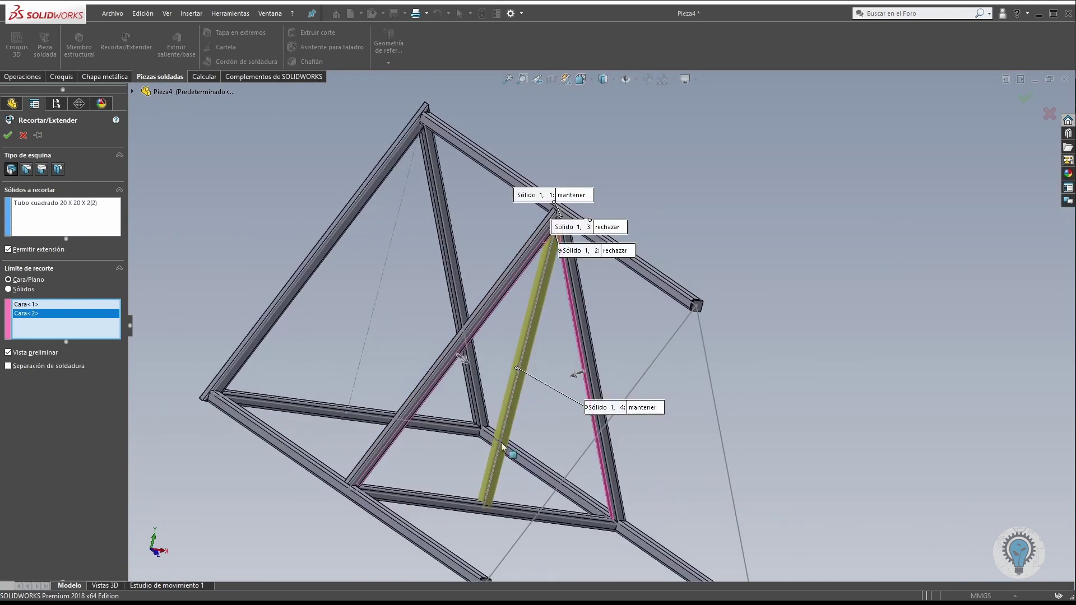
scroll(502, 445, down, 5)
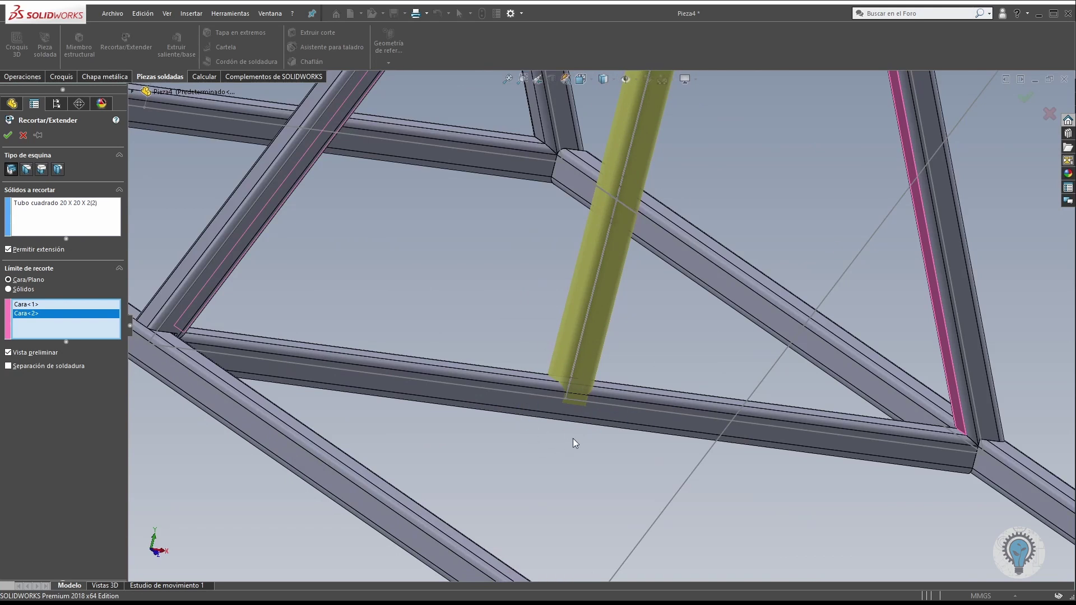
scroll(573, 436, up, 8)
scroll(661, 174, down, 8)
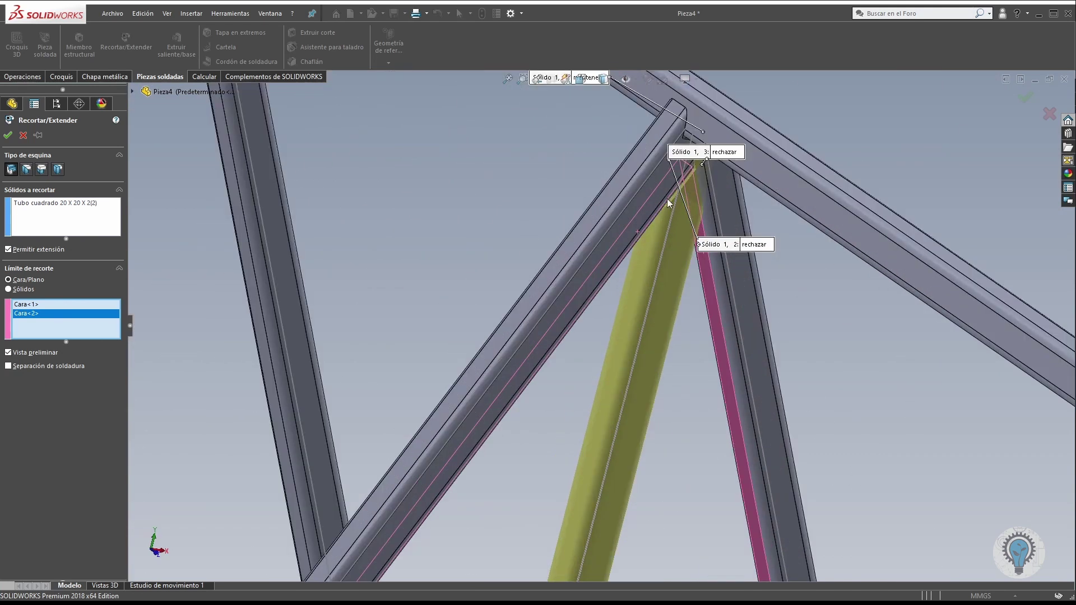
scroll(672, 224, up, 6)
scroll(624, 298, down, 4)
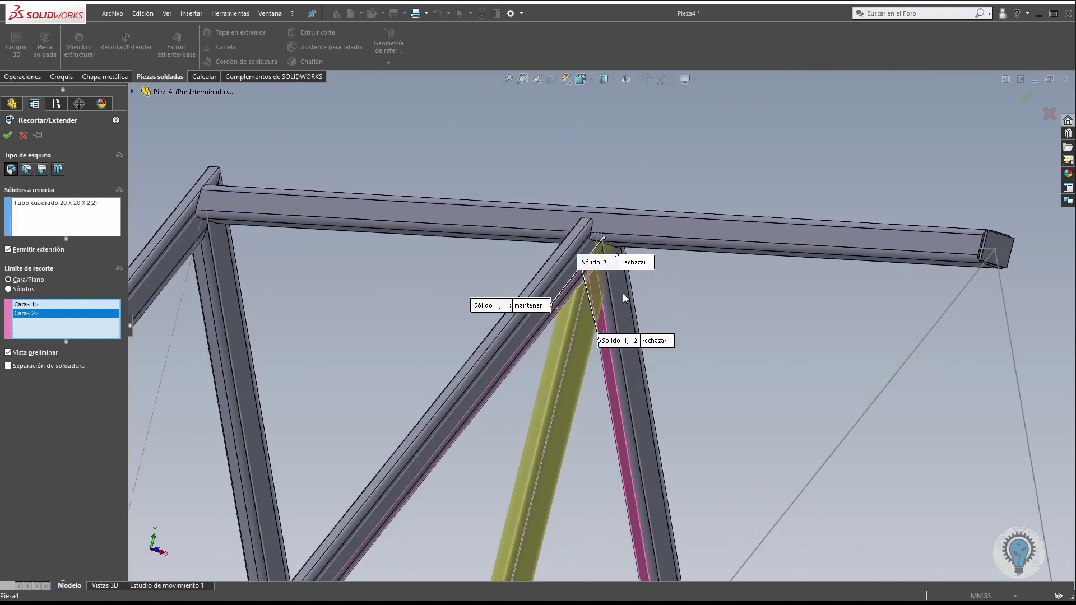
Trim the vertical tube with solid bodies as boundaries, using the two inclined tubes and the base crossbar of the middle triangle.
click(24, 289)
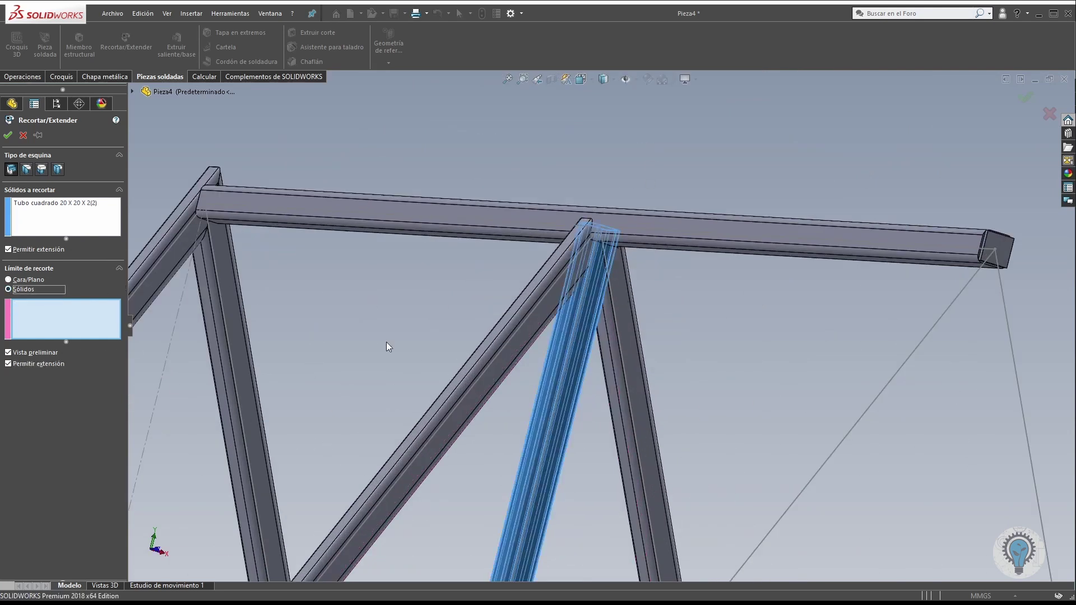
click(473, 371)
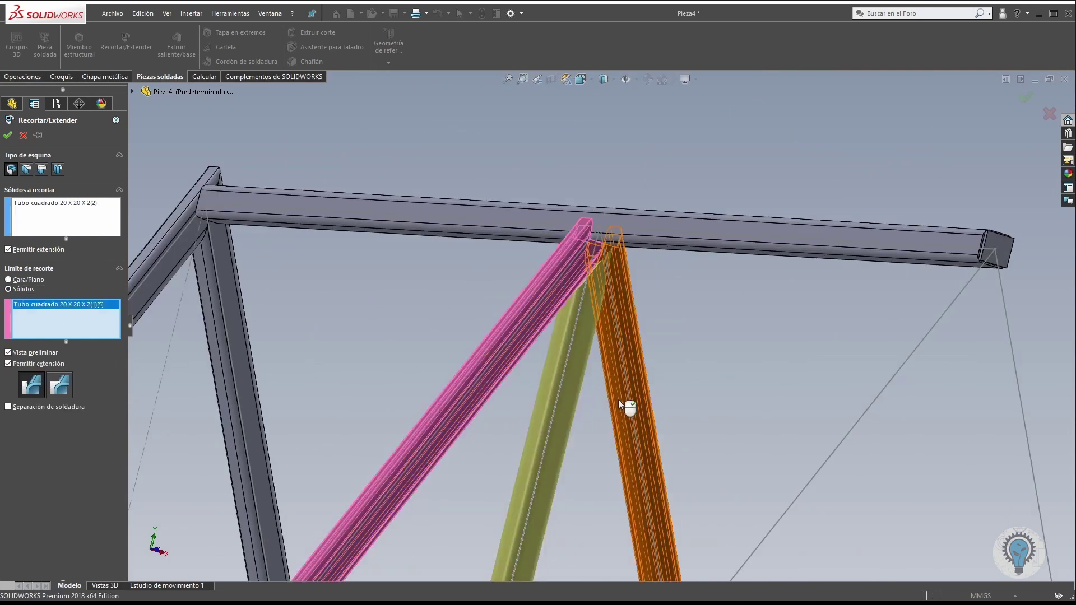
click(623, 544)
scroll(564, 275, down, 5)
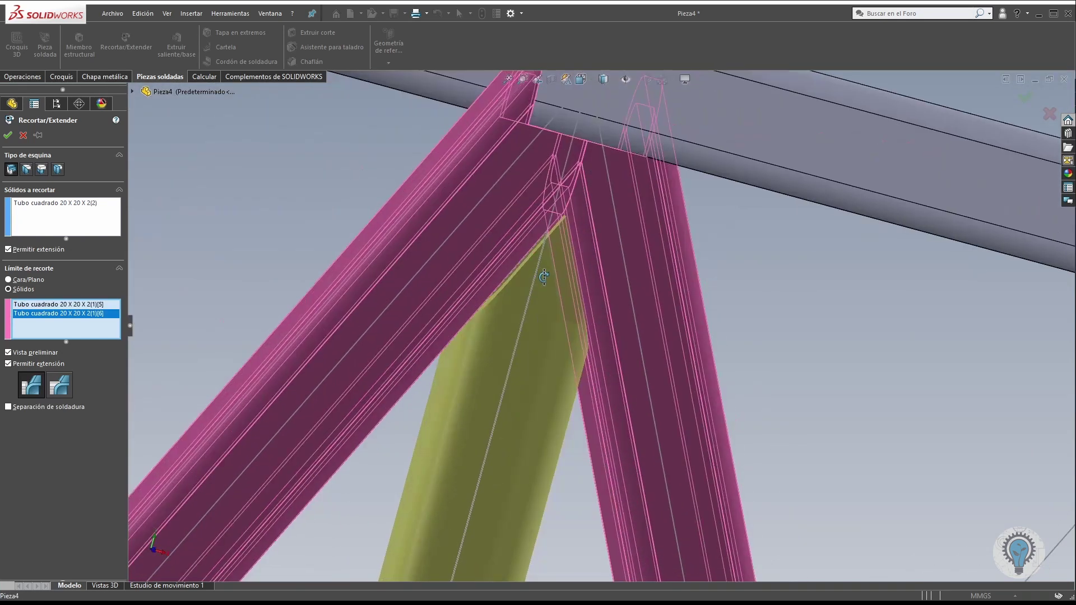
scroll(566, 348, up, 10)
scroll(530, 502, down, 2)
middle_drag(530, 500, 513, 519)
click(512, 519)
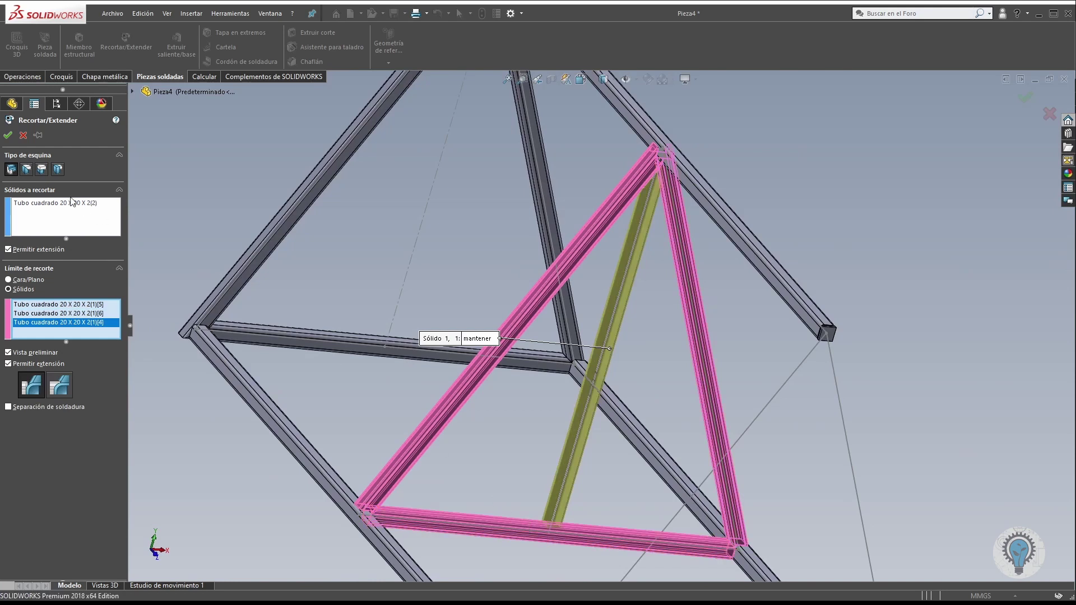
click(8, 135)
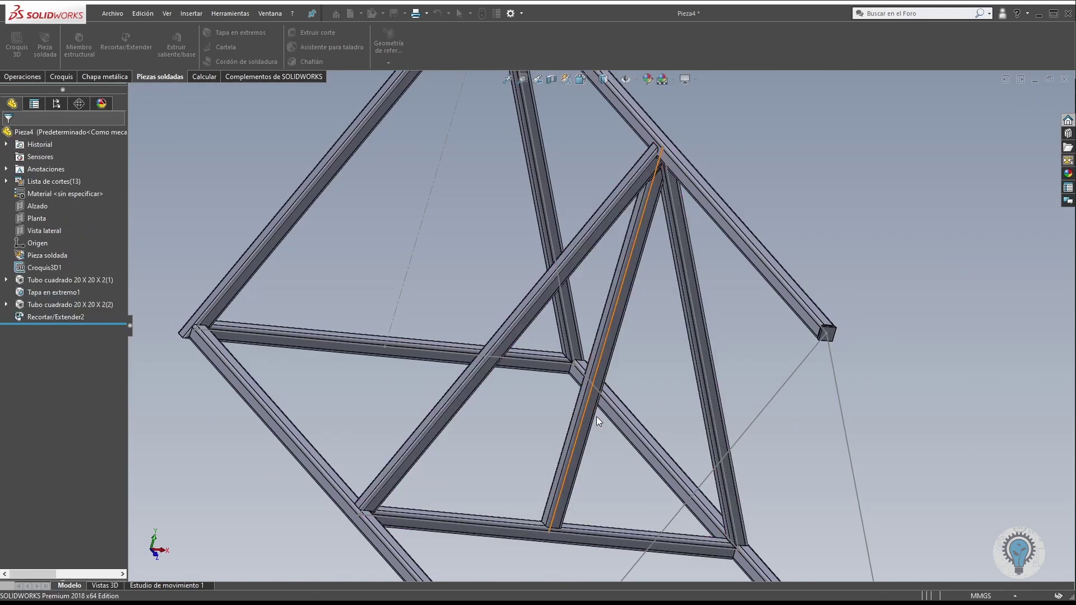
scroll(596, 417, up, 4)
middle_drag(596, 417, 653, 312)
scroll(653, 311, down, 1)
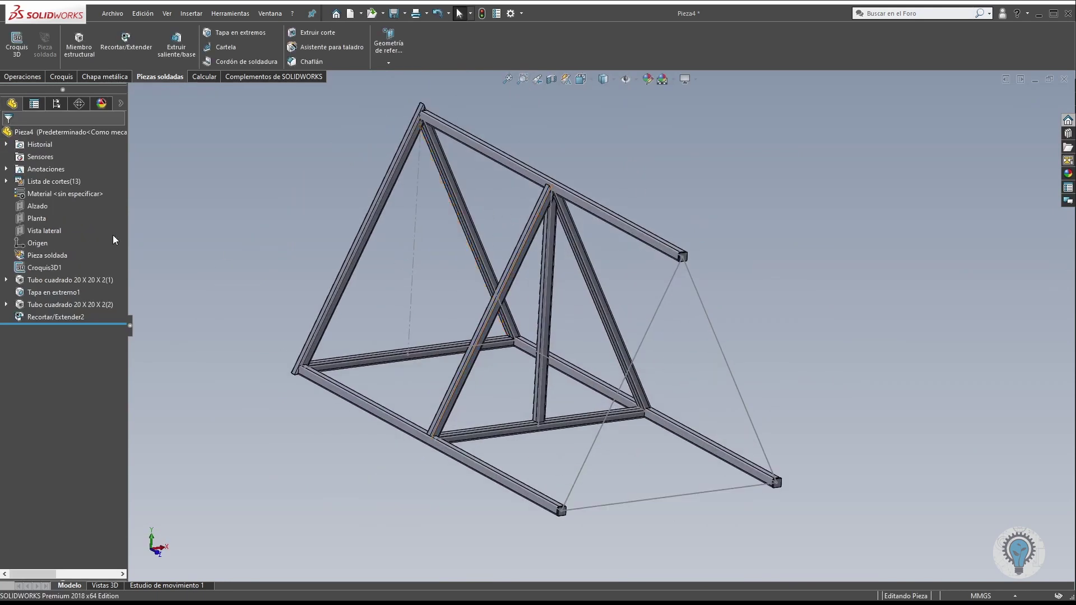
Hide the 3D sketch of the frame.
click(45, 268)
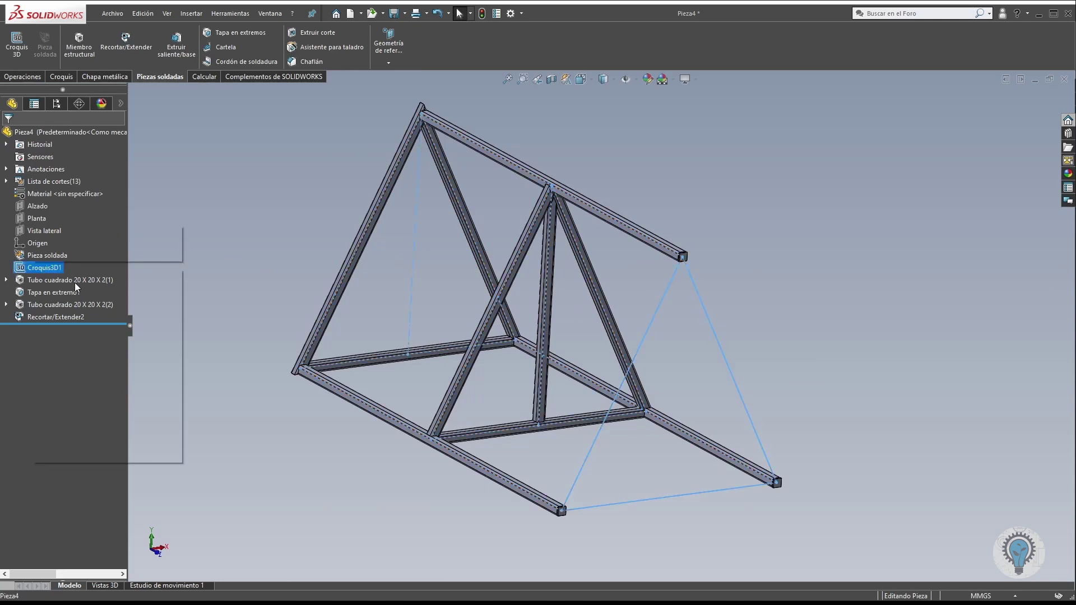
right_click(38, 271)
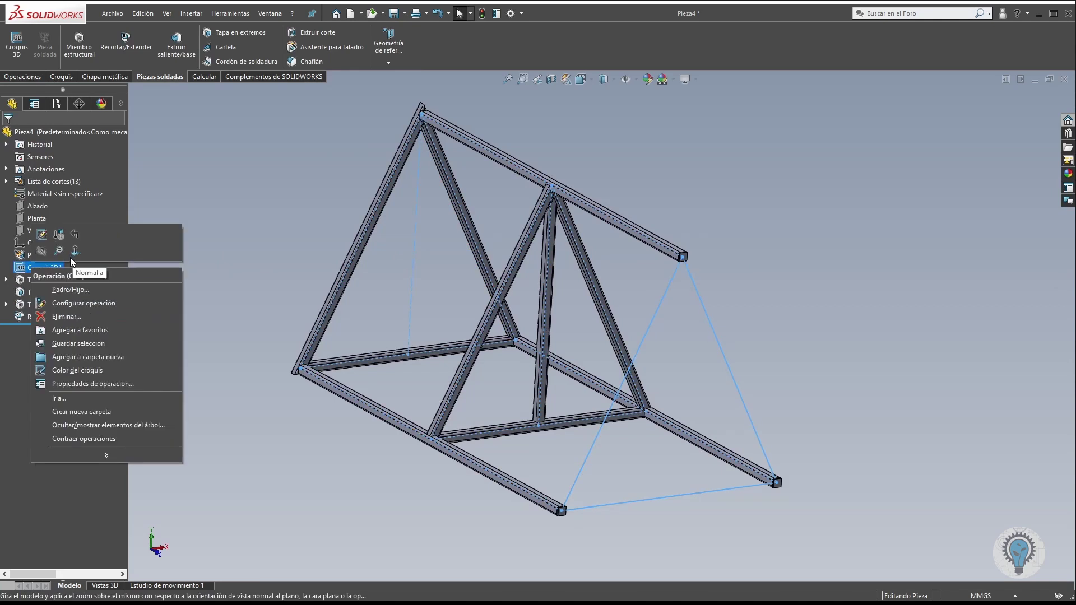
click(42, 247)
Examine the frame and the joint where the middle triangle's base crossbar, inclined tube and long base tube meet.
scroll(761, 364, up, 4)
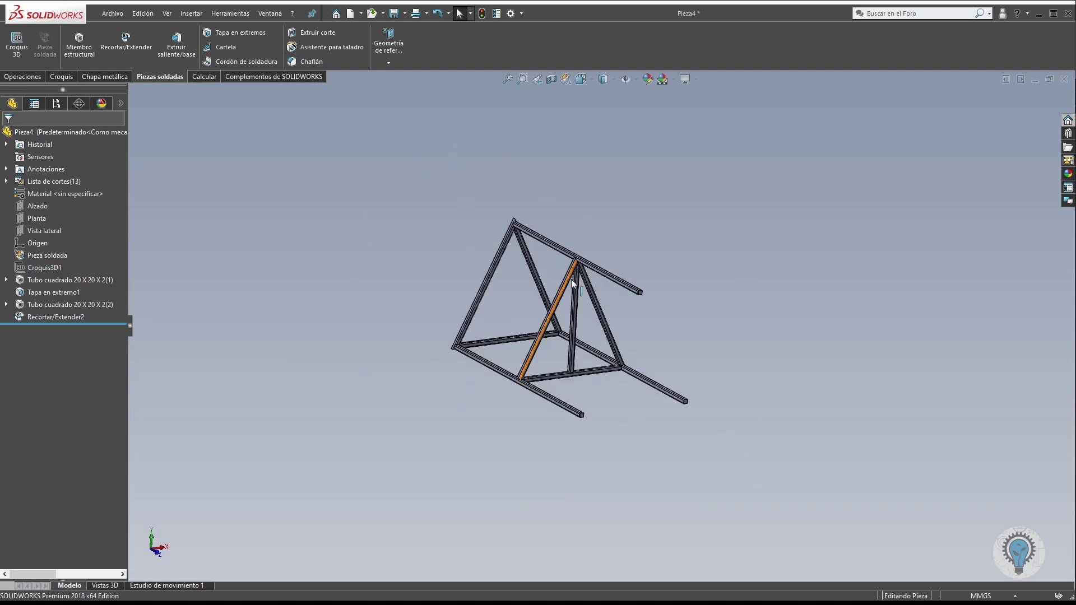
scroll(573, 276, down, 4)
middle_drag(581, 274, 528, 152)
middle_drag(573, 331, 591, 349)
scroll(599, 302, down, 3)
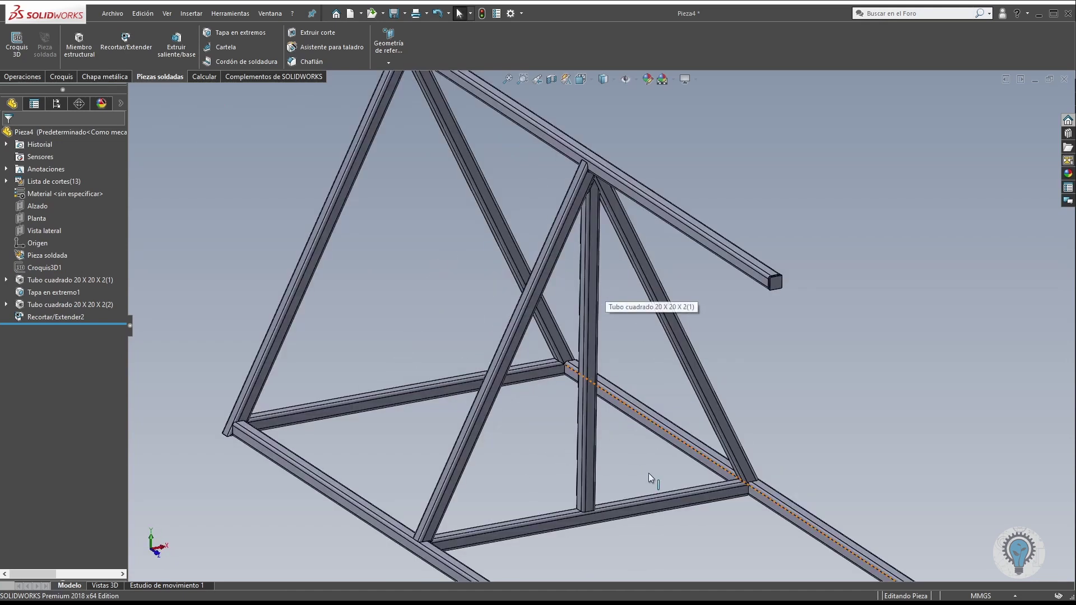
scroll(744, 479, down, 5)
scroll(691, 392, down, 5)
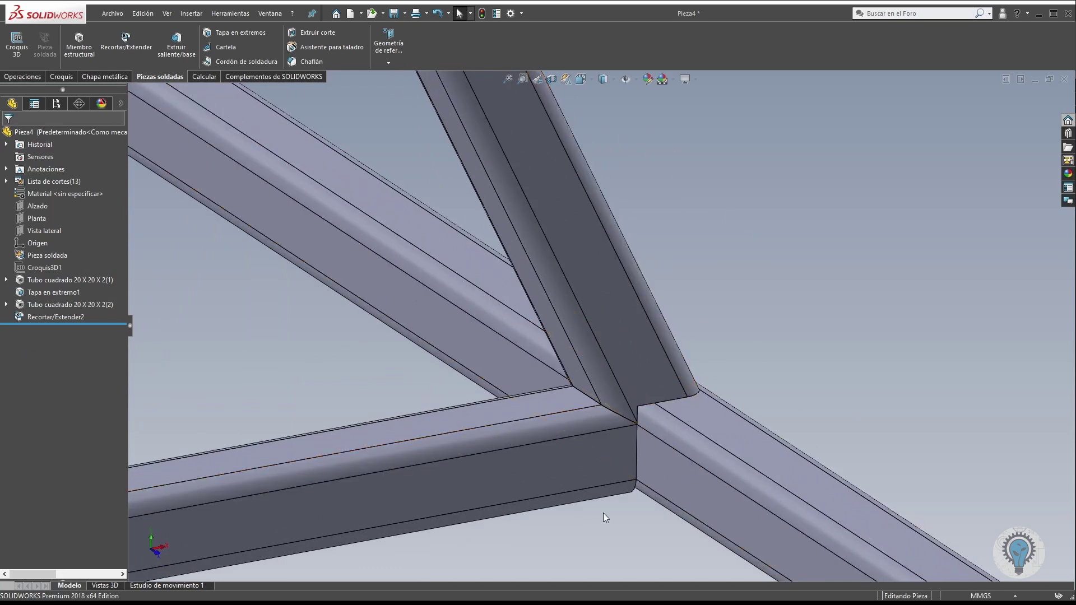
middle_drag(603, 512, 559, 424)
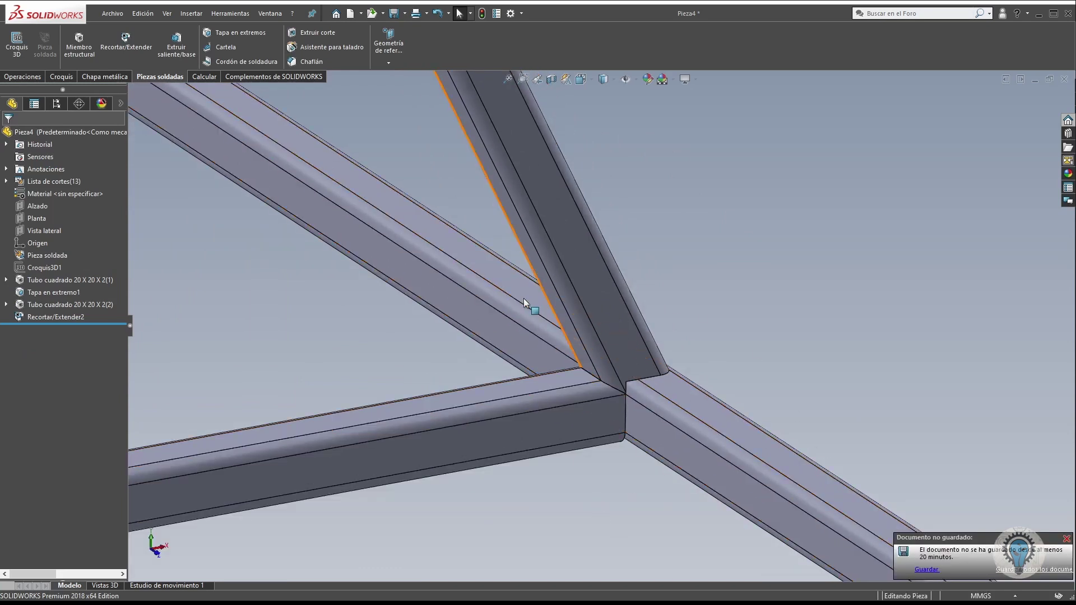
Start a weld bead by weld geometry between the vertical tube's side face and the base crossbar's upper face.
click(247, 62)
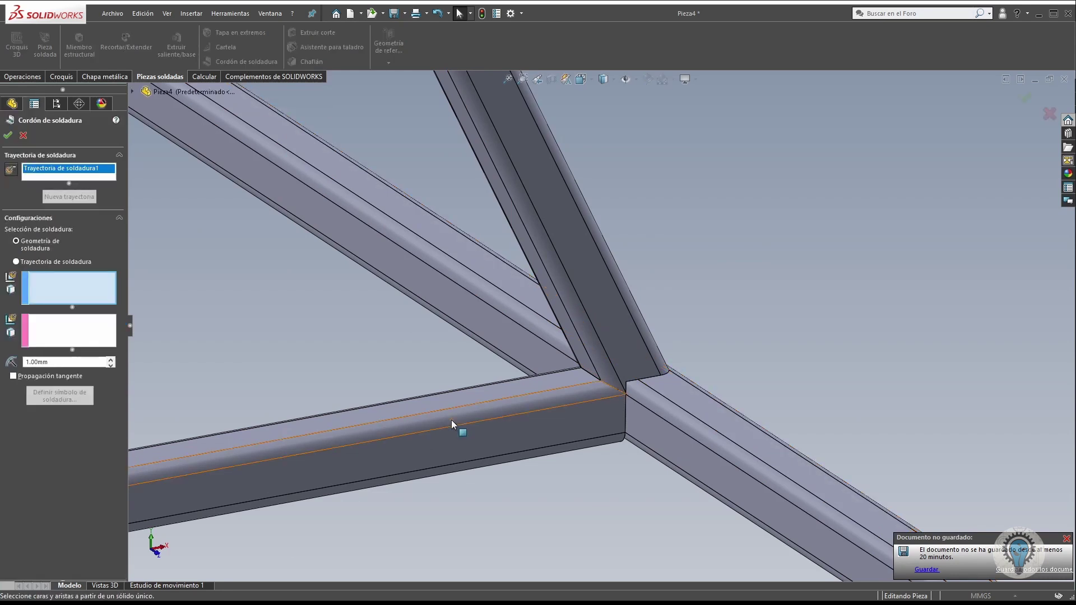
scroll(480, 453, up, 8)
scroll(479, 453, down, 10)
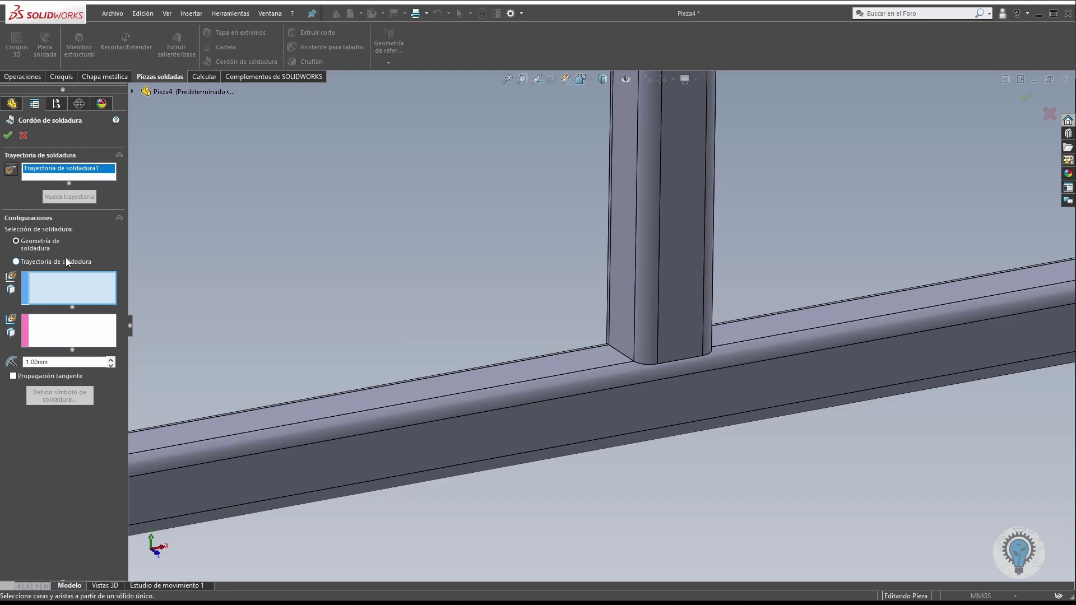
scroll(516, 347, down, 3)
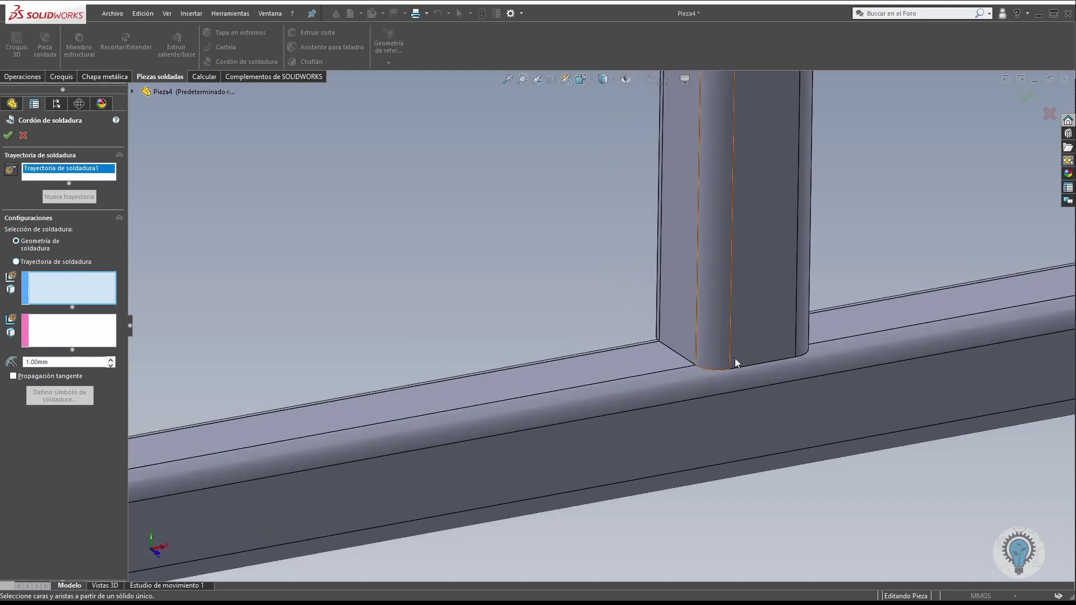
click(680, 317)
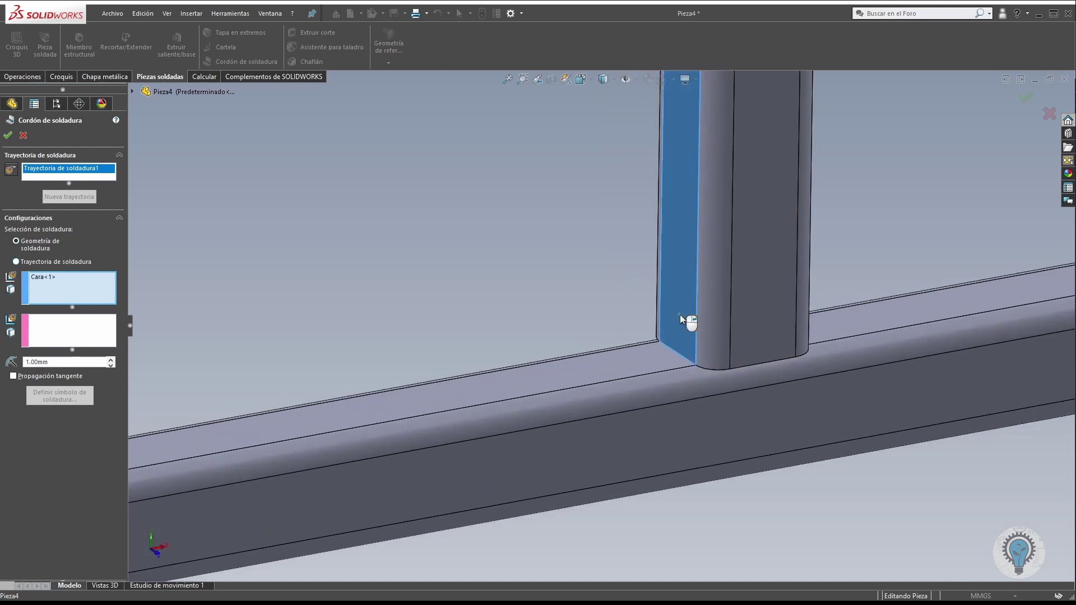
click(77, 344)
click(584, 374)
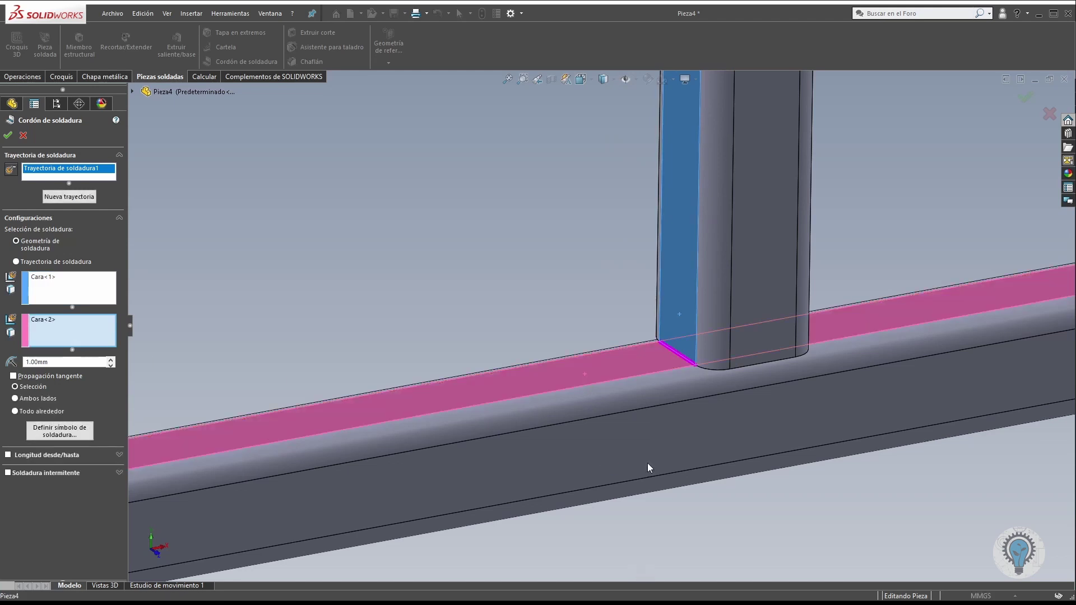
Set the weld bead size to 3 mm and create the bead at the vertical tube's foot.
scroll(689, 364, down, 2)
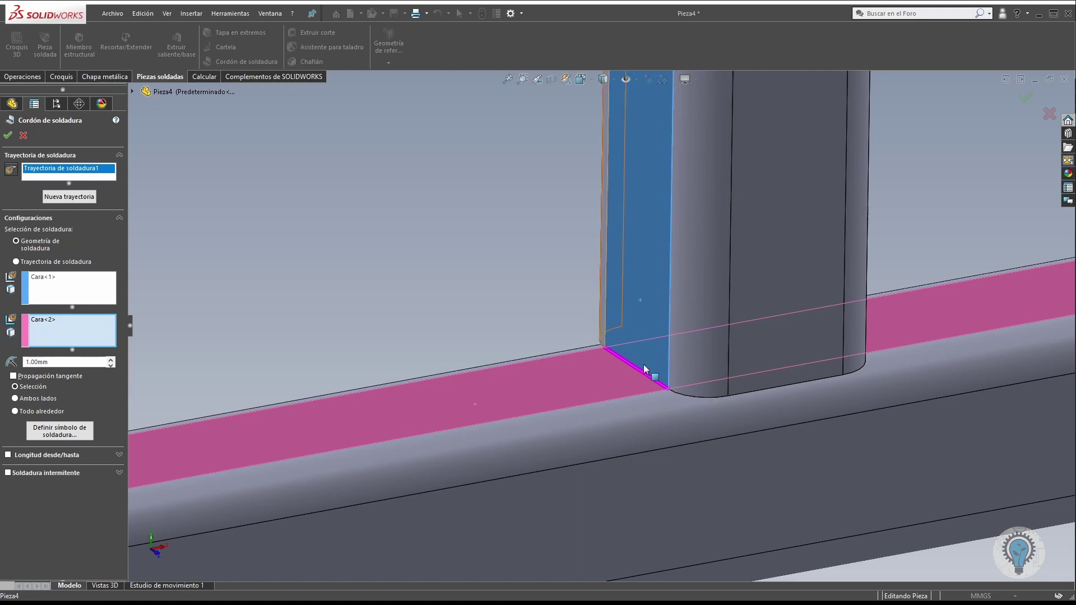
click(63, 362)
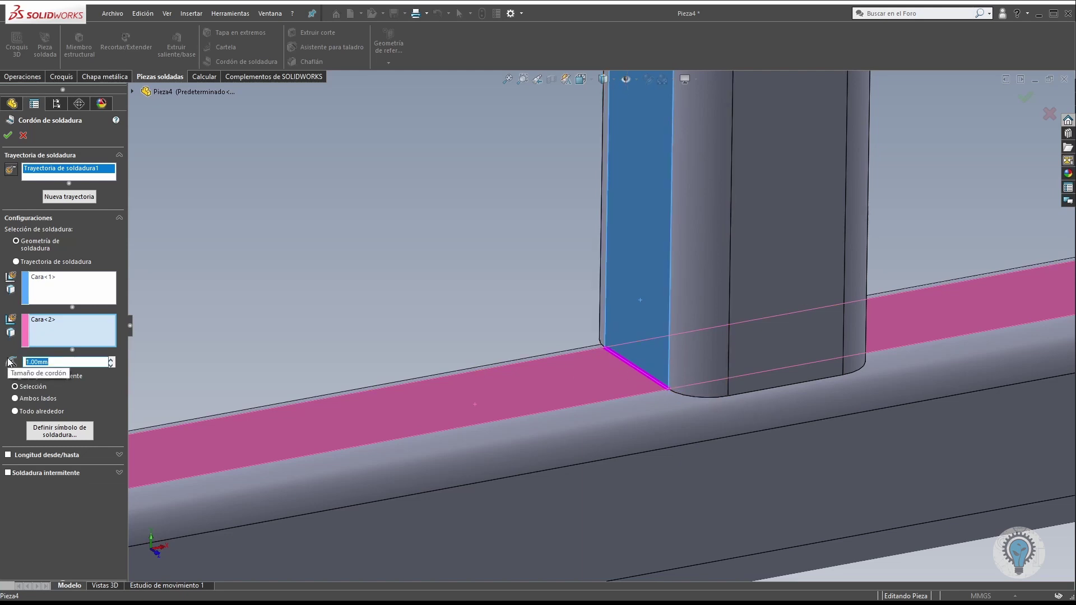
text(3)
key(Return)
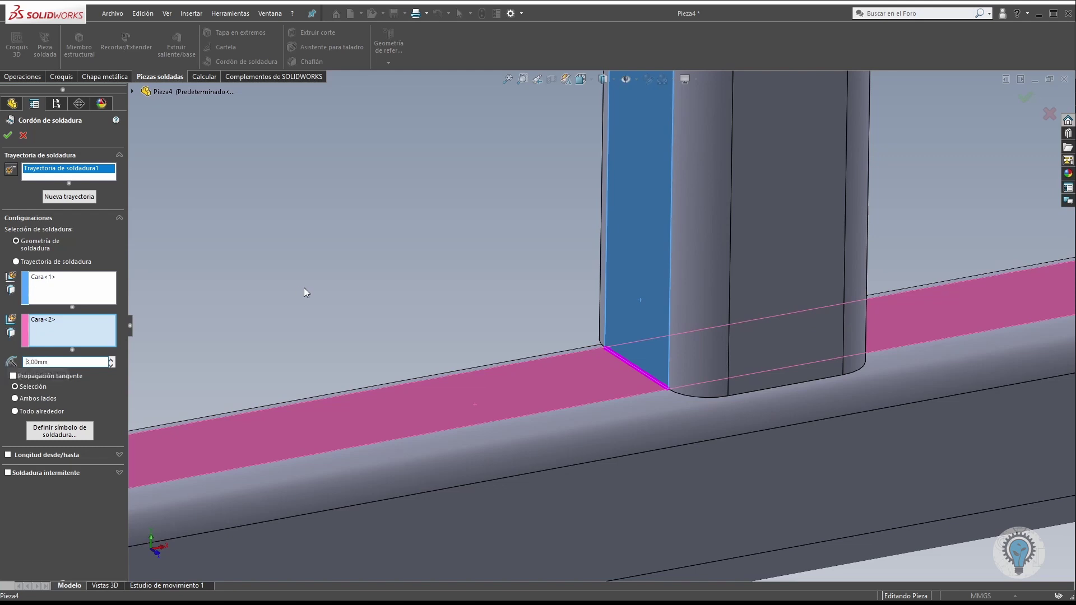
scroll(304, 295, down, 3)
scroll(613, 338, up, 5)
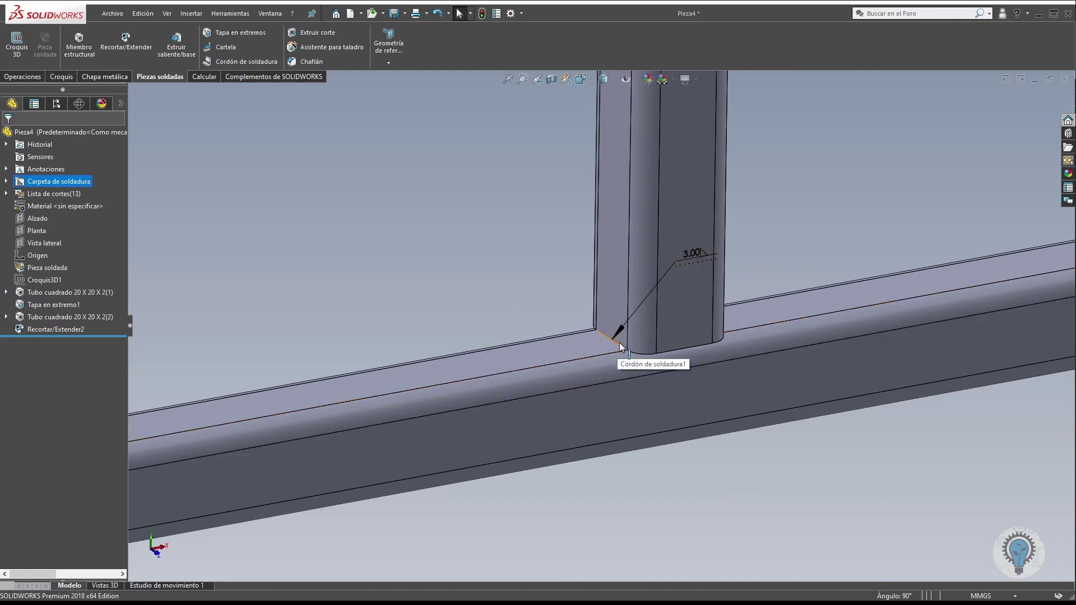
Move the 3 mm weld symbol into the empty space beside the vertical tube, on the welded side.
drag(686, 257, 494, 231)
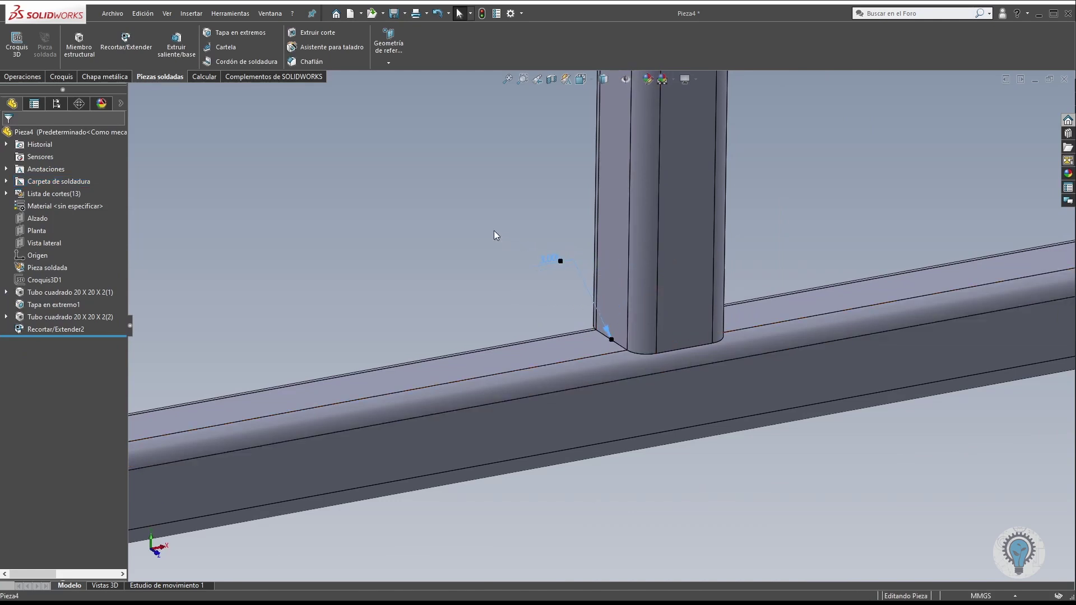
click(481, 182)
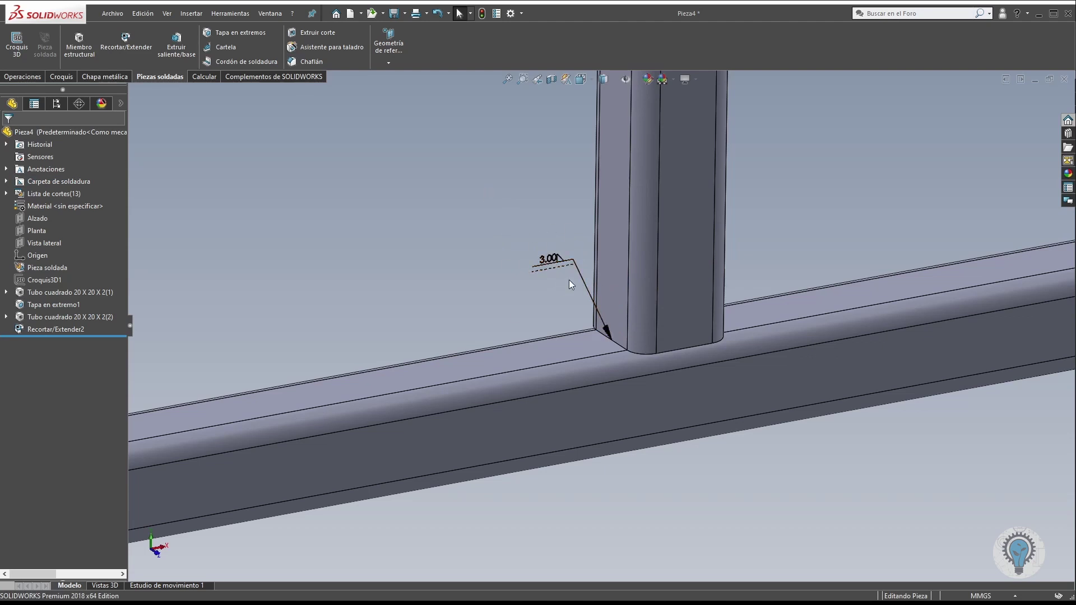
scroll(618, 287, down, 3)
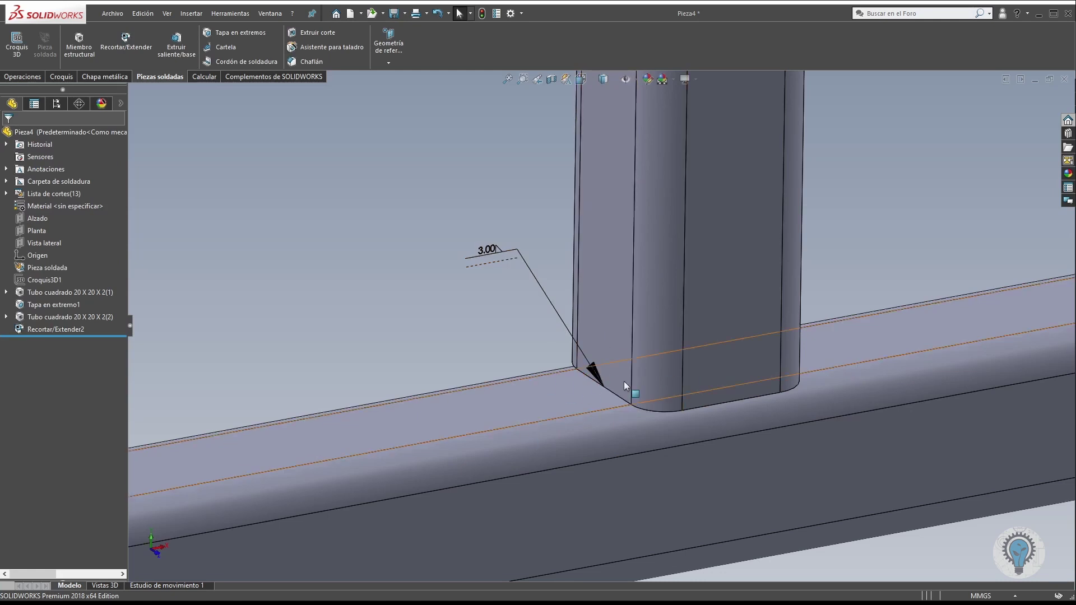
drag(477, 248, 446, 257)
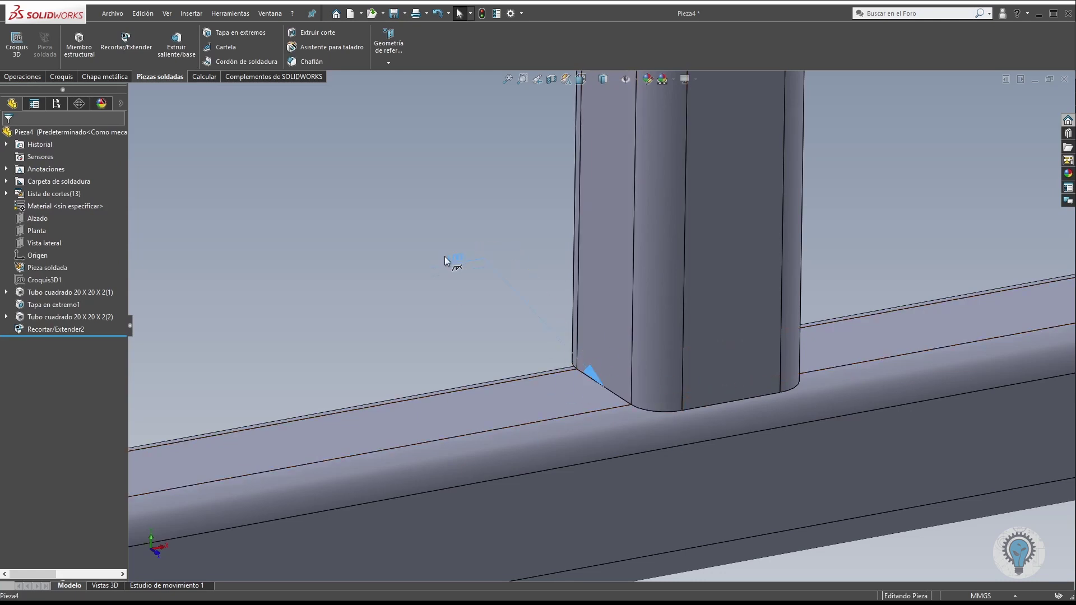
click(371, 161)
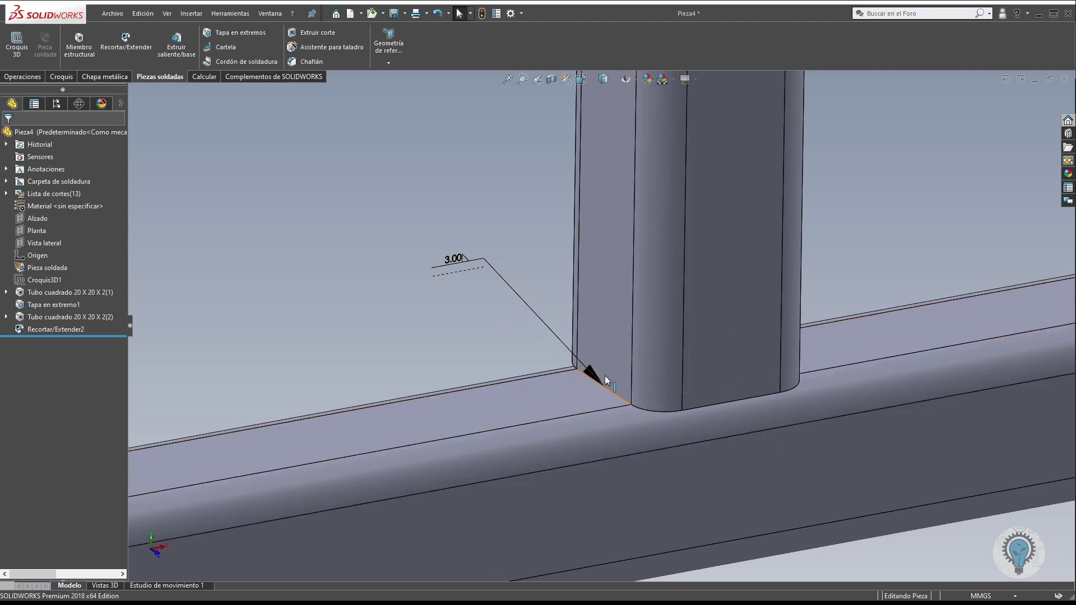
scroll(589, 365, down, 1)
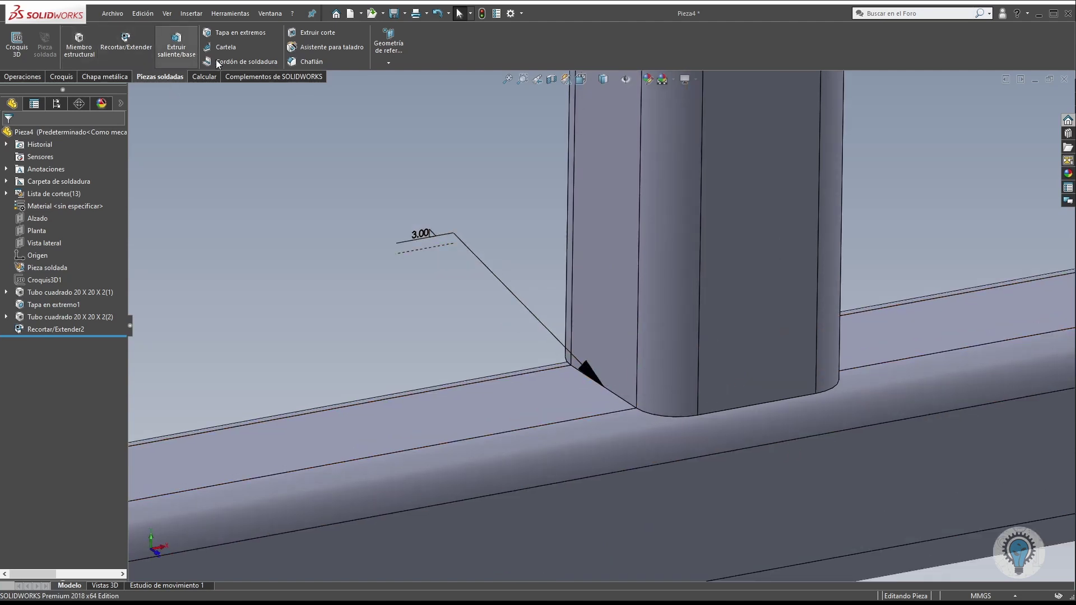
Start a second weld bead by weld path along the vertical tube's lower edge, on the side opposite the first bead.
scroll(635, 408, up, 5)
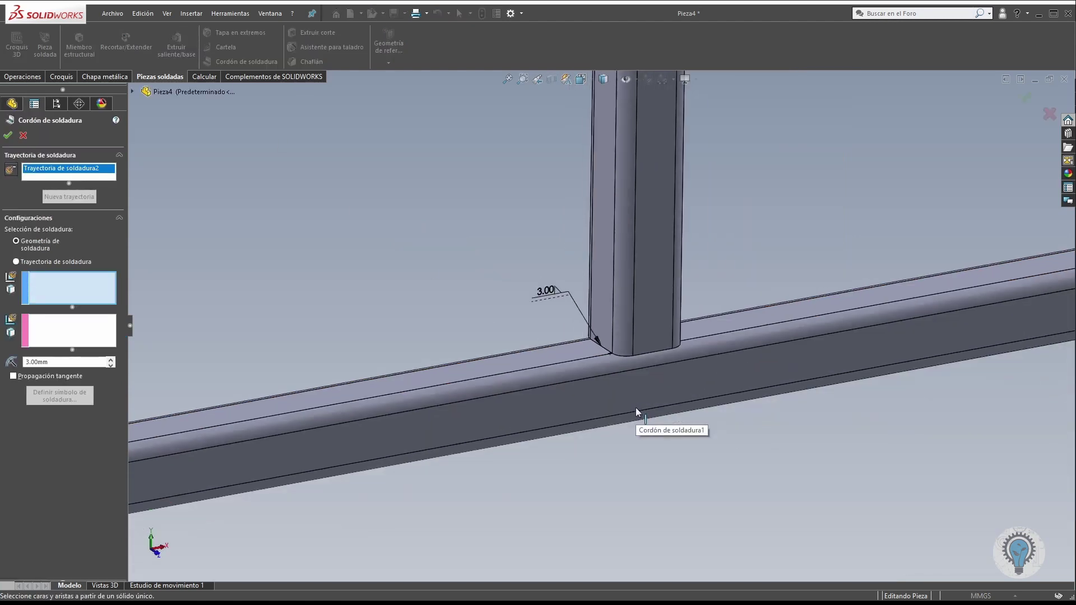
scroll(661, 308, down, 3)
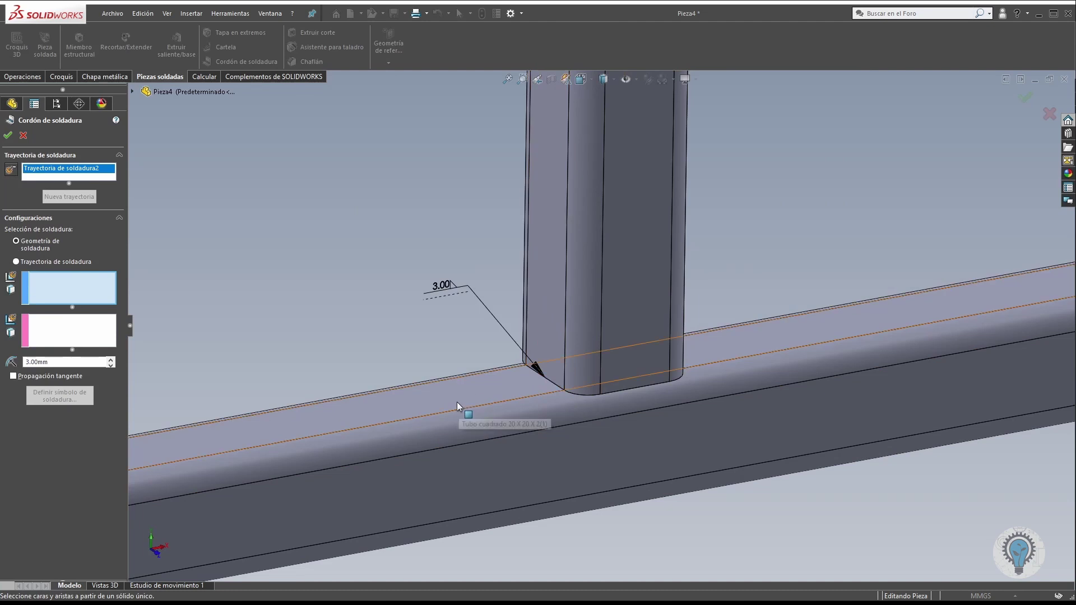
click(68, 263)
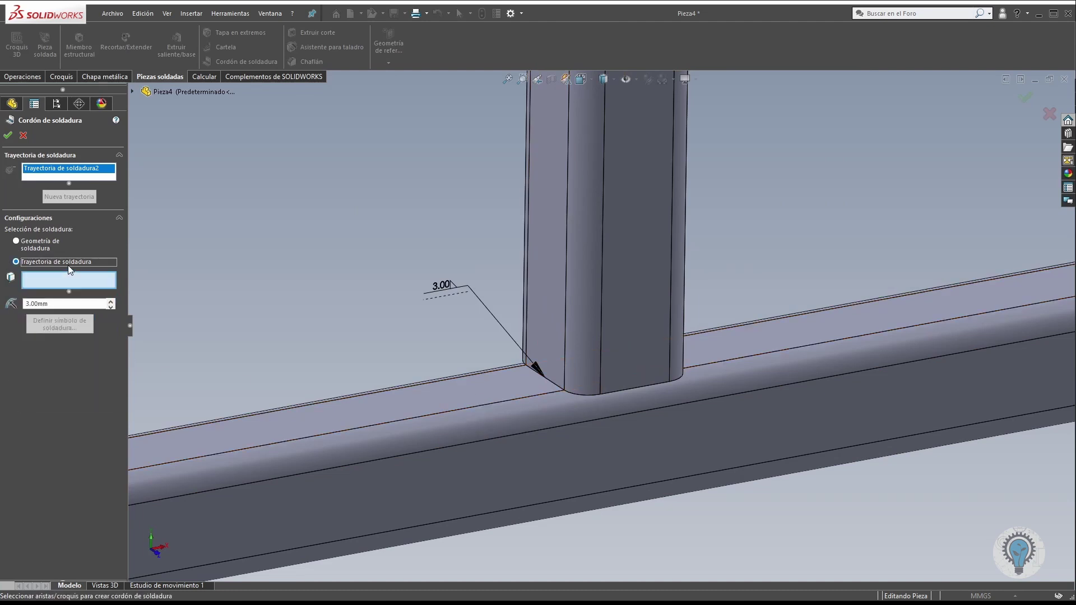
middle_drag(561, 418, 456, 473)
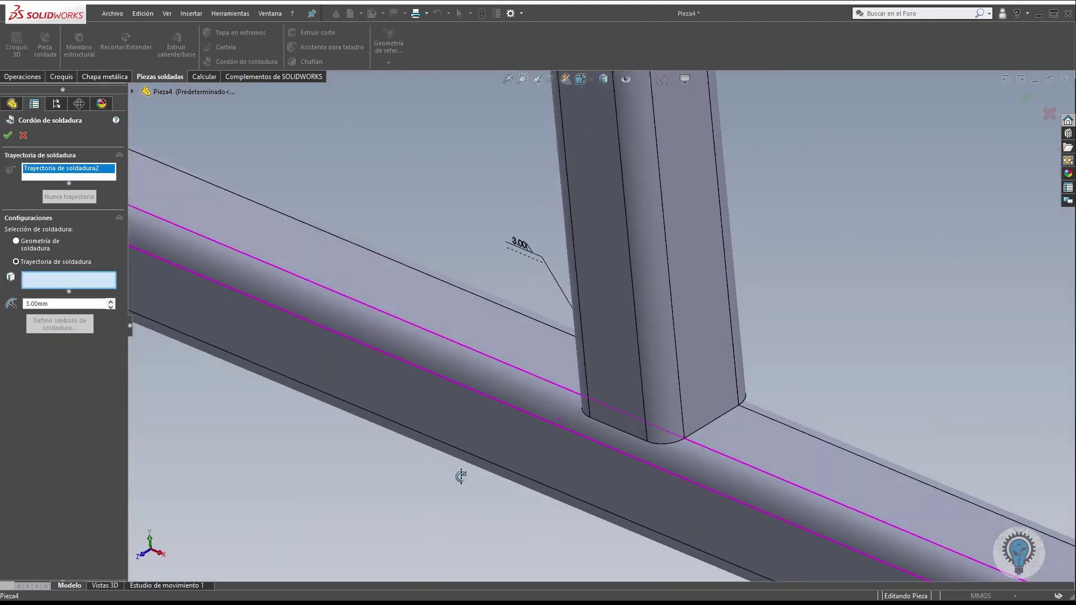
click(729, 412)
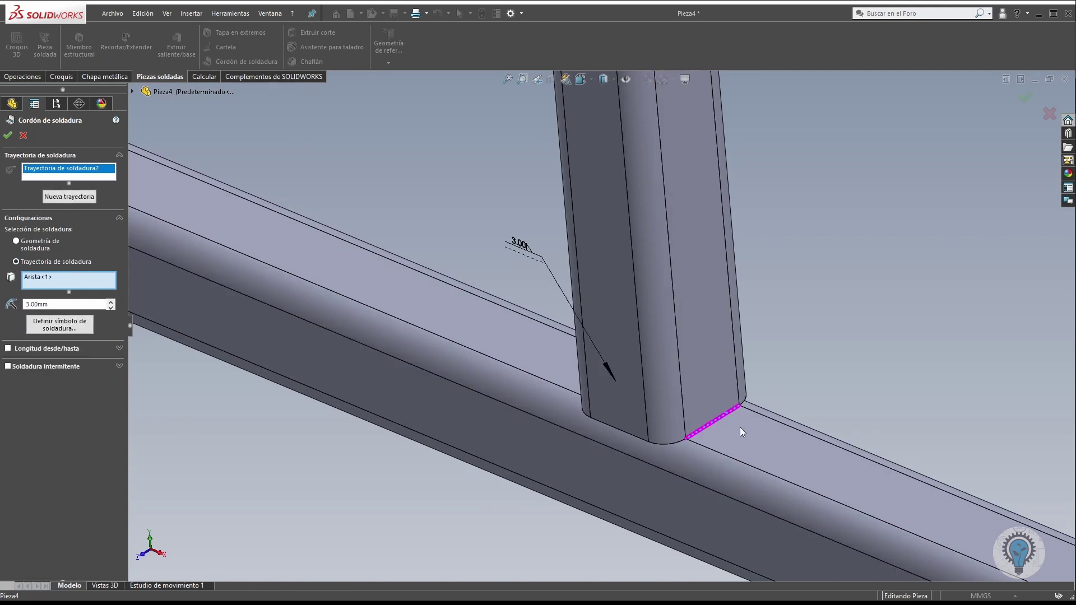
Limit the second weld bead with a from/to length, using a 5 mm start point and a 5 mm weld length.
click(119, 349)
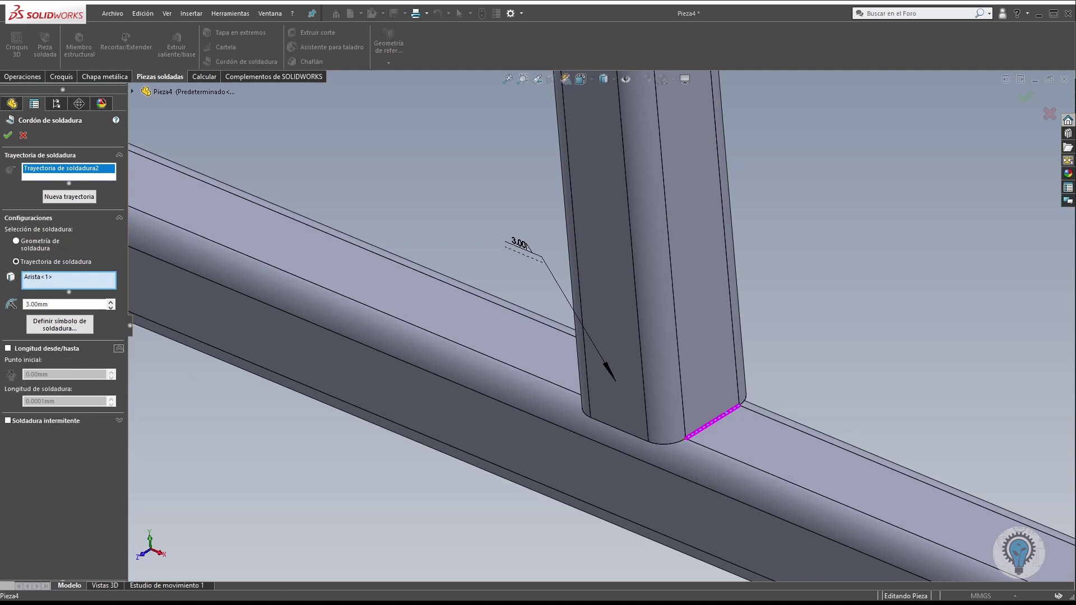
click(7, 349)
double_click(25, 374)
text(5)
key(Return)
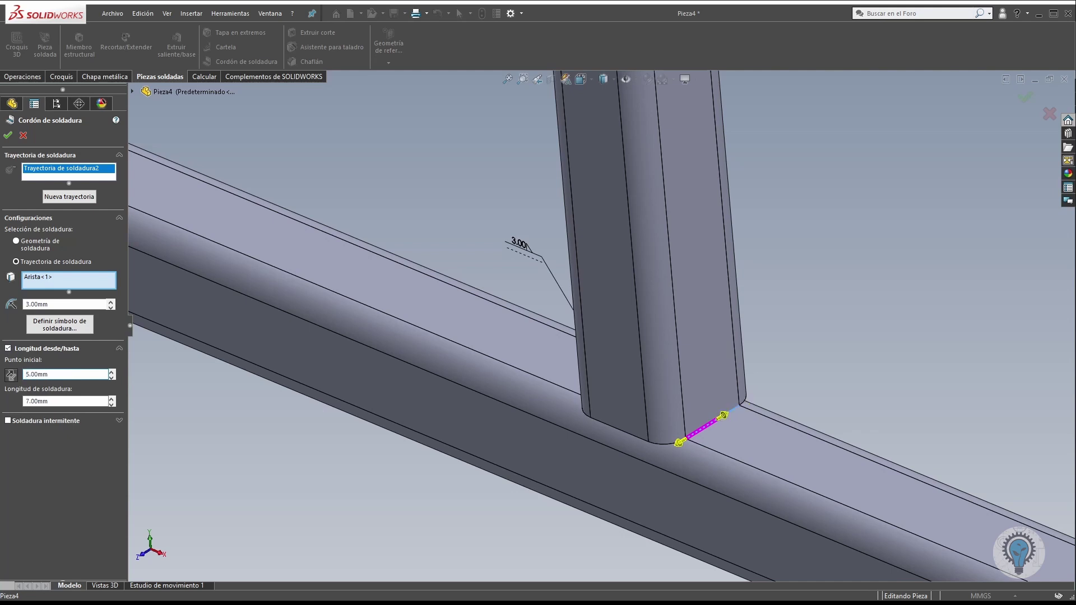
click(72, 402)
text(5)
key(Return)
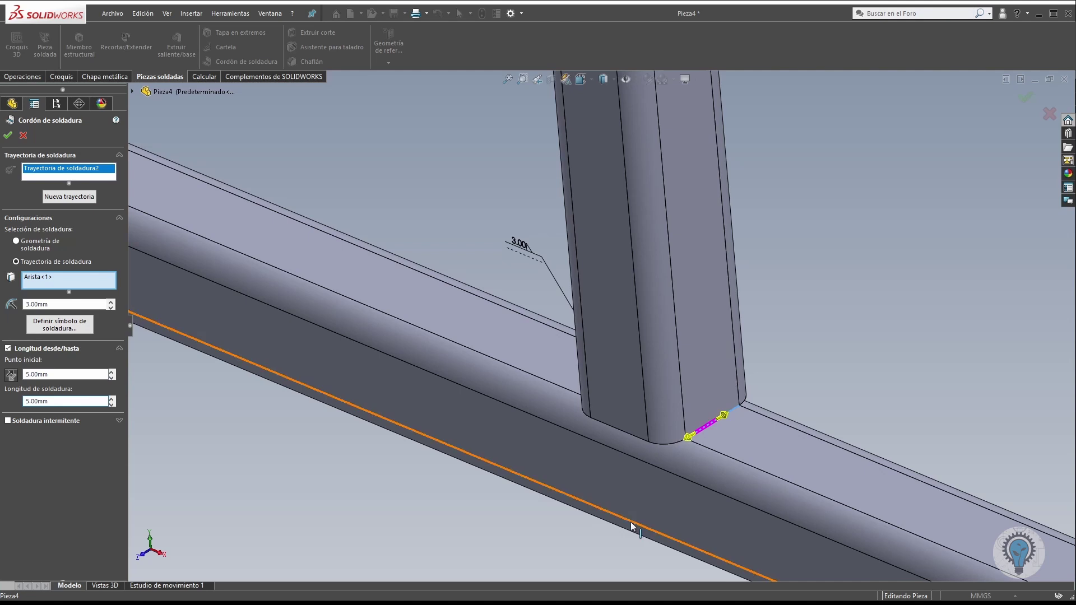
scroll(713, 447, up, 4)
scroll(688, 452, up, 2)
scroll(658, 523, up, 3)
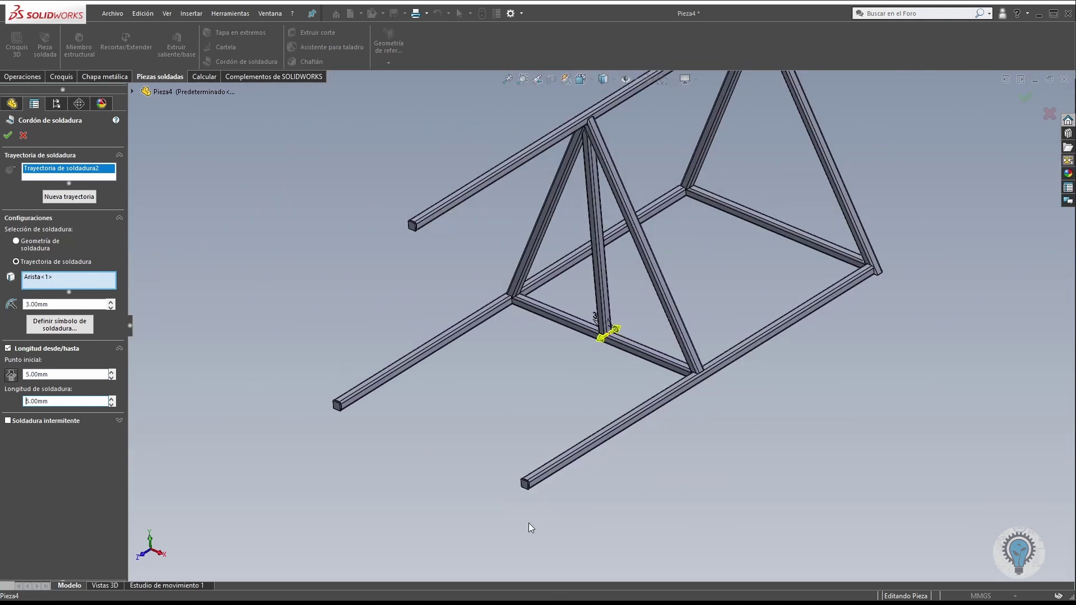
scroll(527, 467, down, 2)
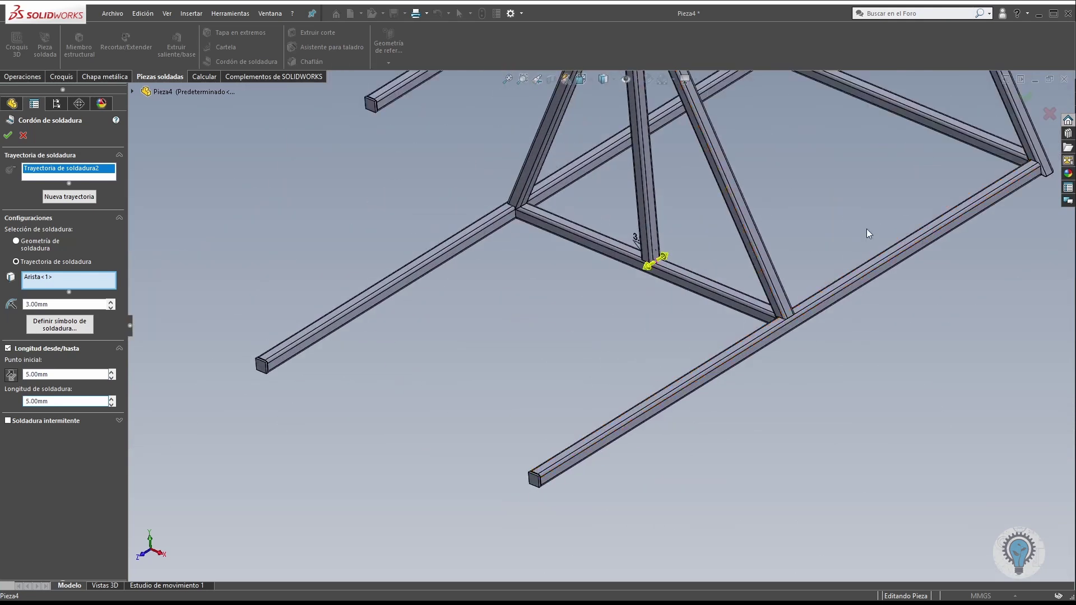